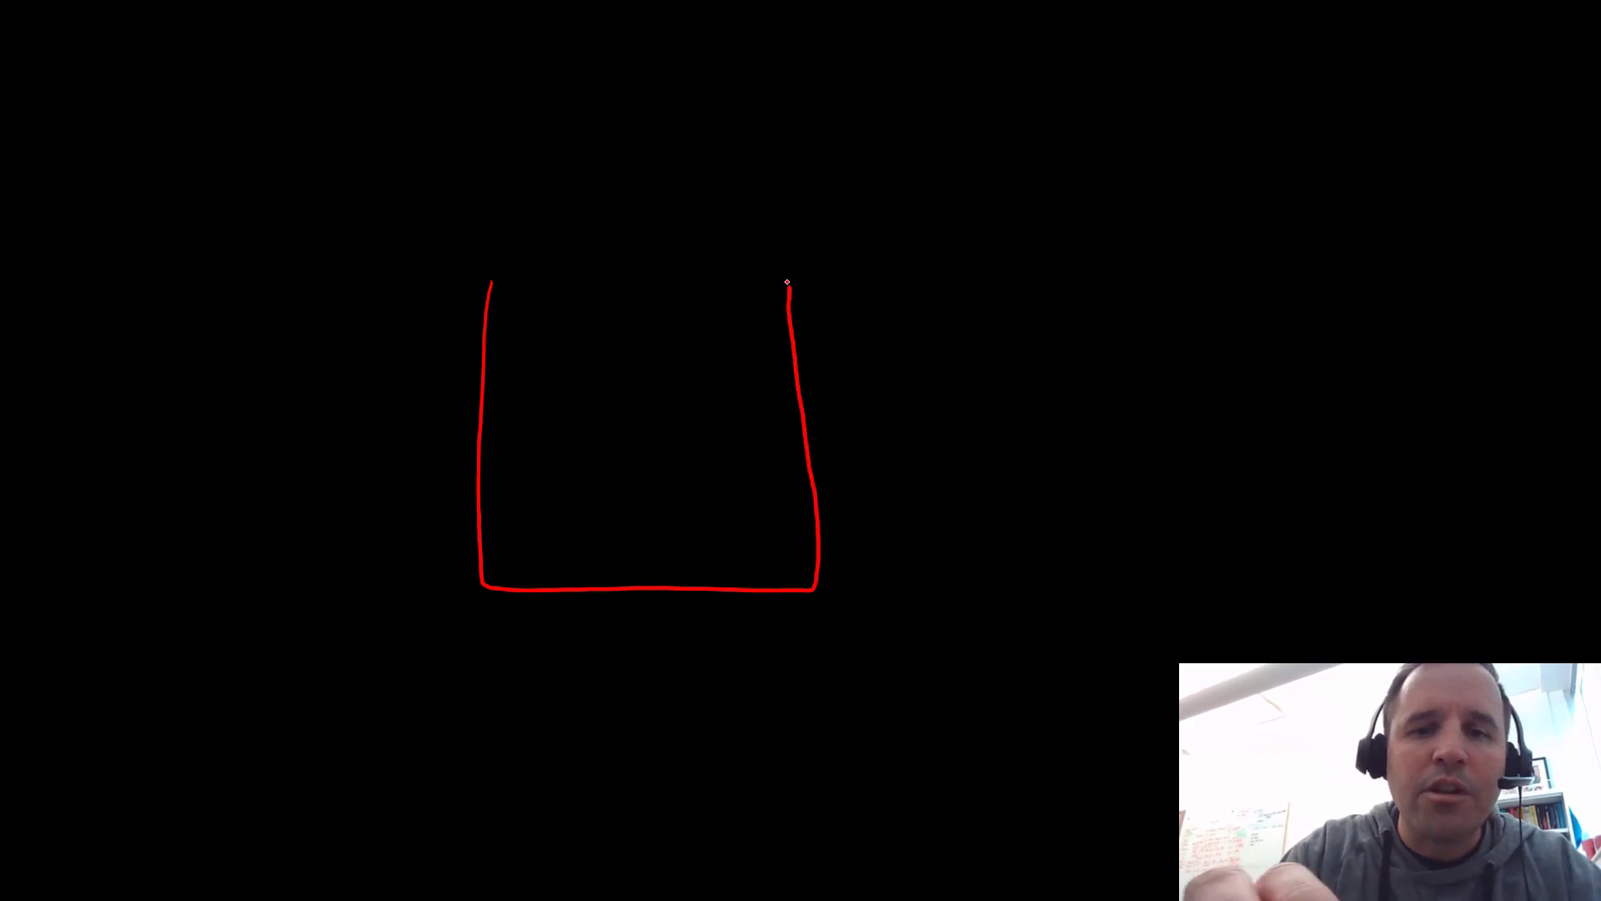
Sketch the liquid level line, label it V, and write Qin with a valve handle on the inflow pipe.
drag(477, 344, 789, 336)
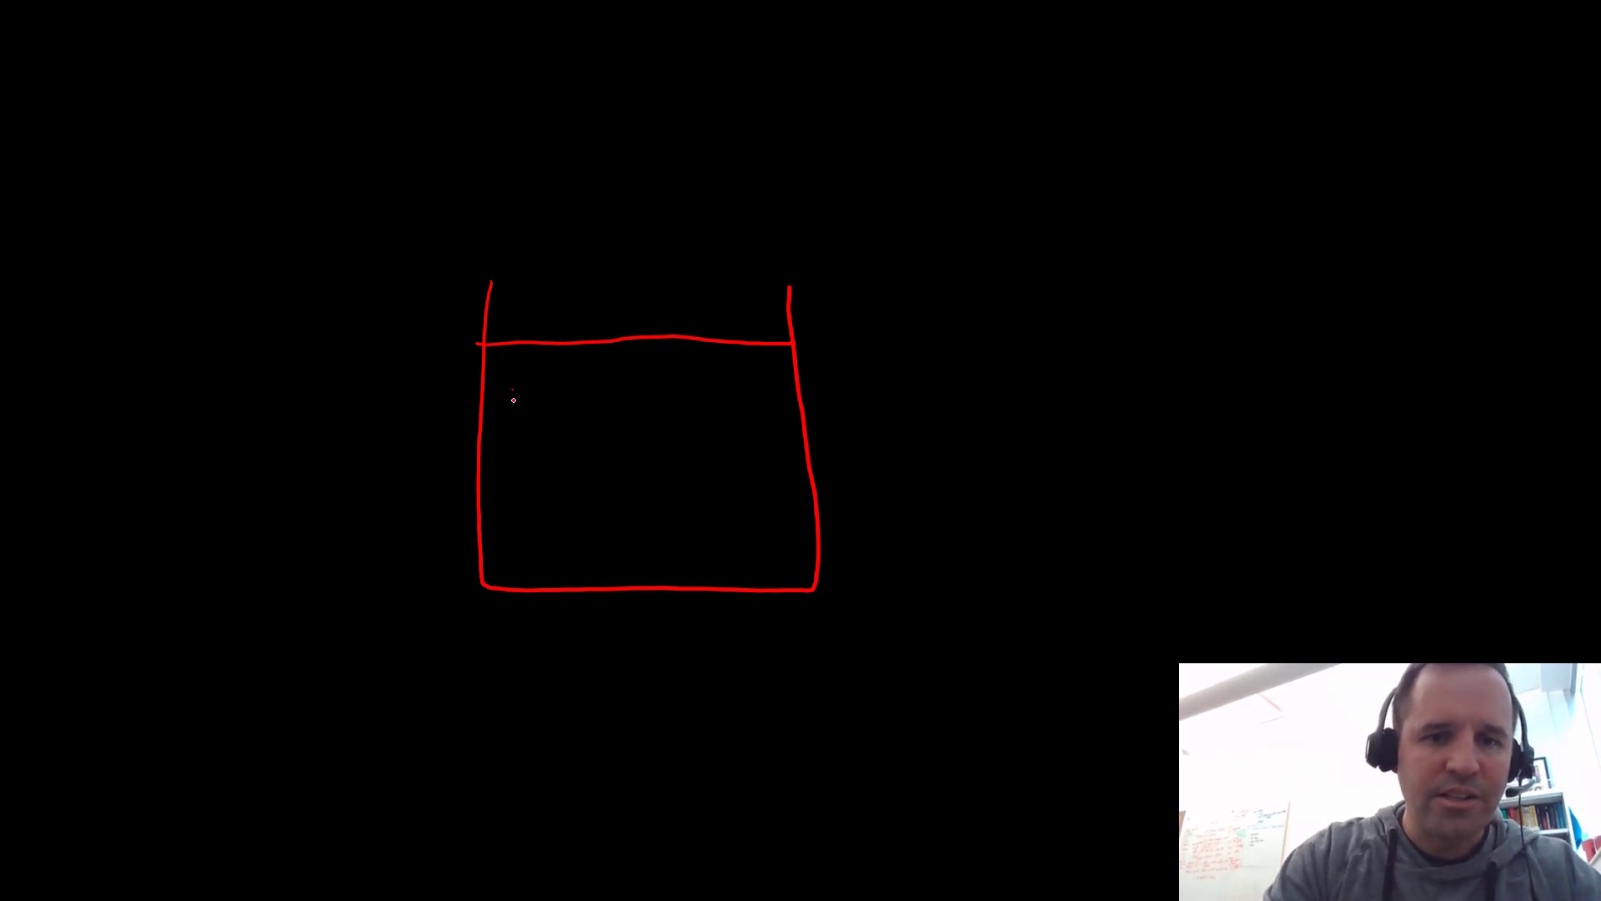
drag(511, 390, 546, 406)
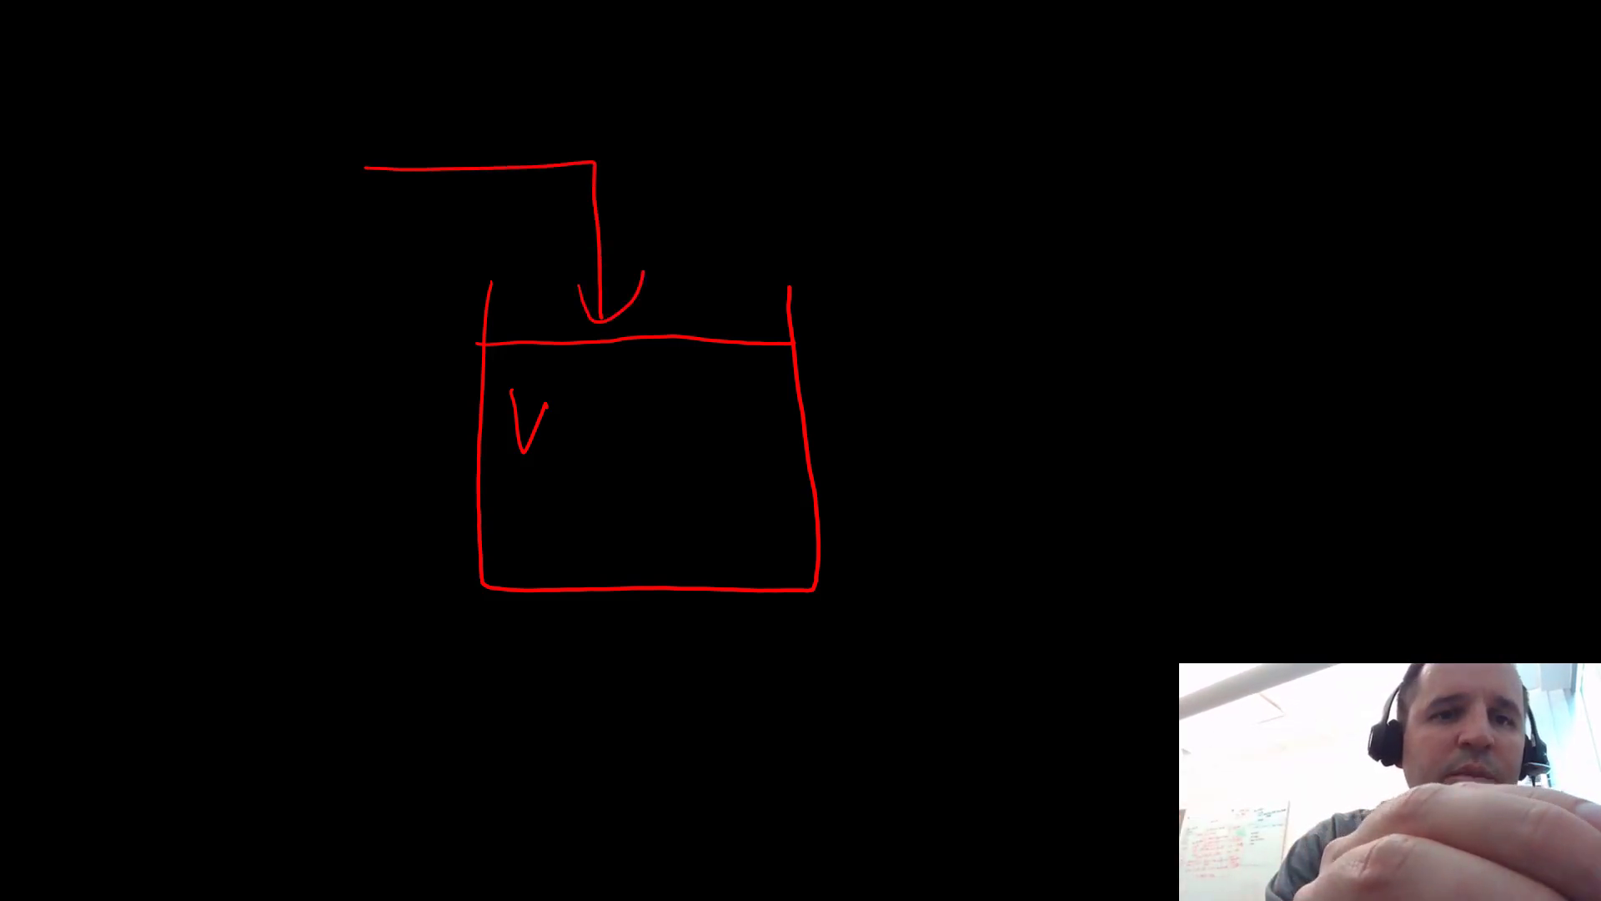
mouse_move(377, 65)
mouse_down()
mouse_move(415, 134)
mouse_move(477, 135)
mouse_move(512, 196)
mouse_move(557, 189)
mouse_move(562, 134)
mouse_move(535, 165)
mouse_up()
click(435, 98)
drag(507, 107, 580, 93)
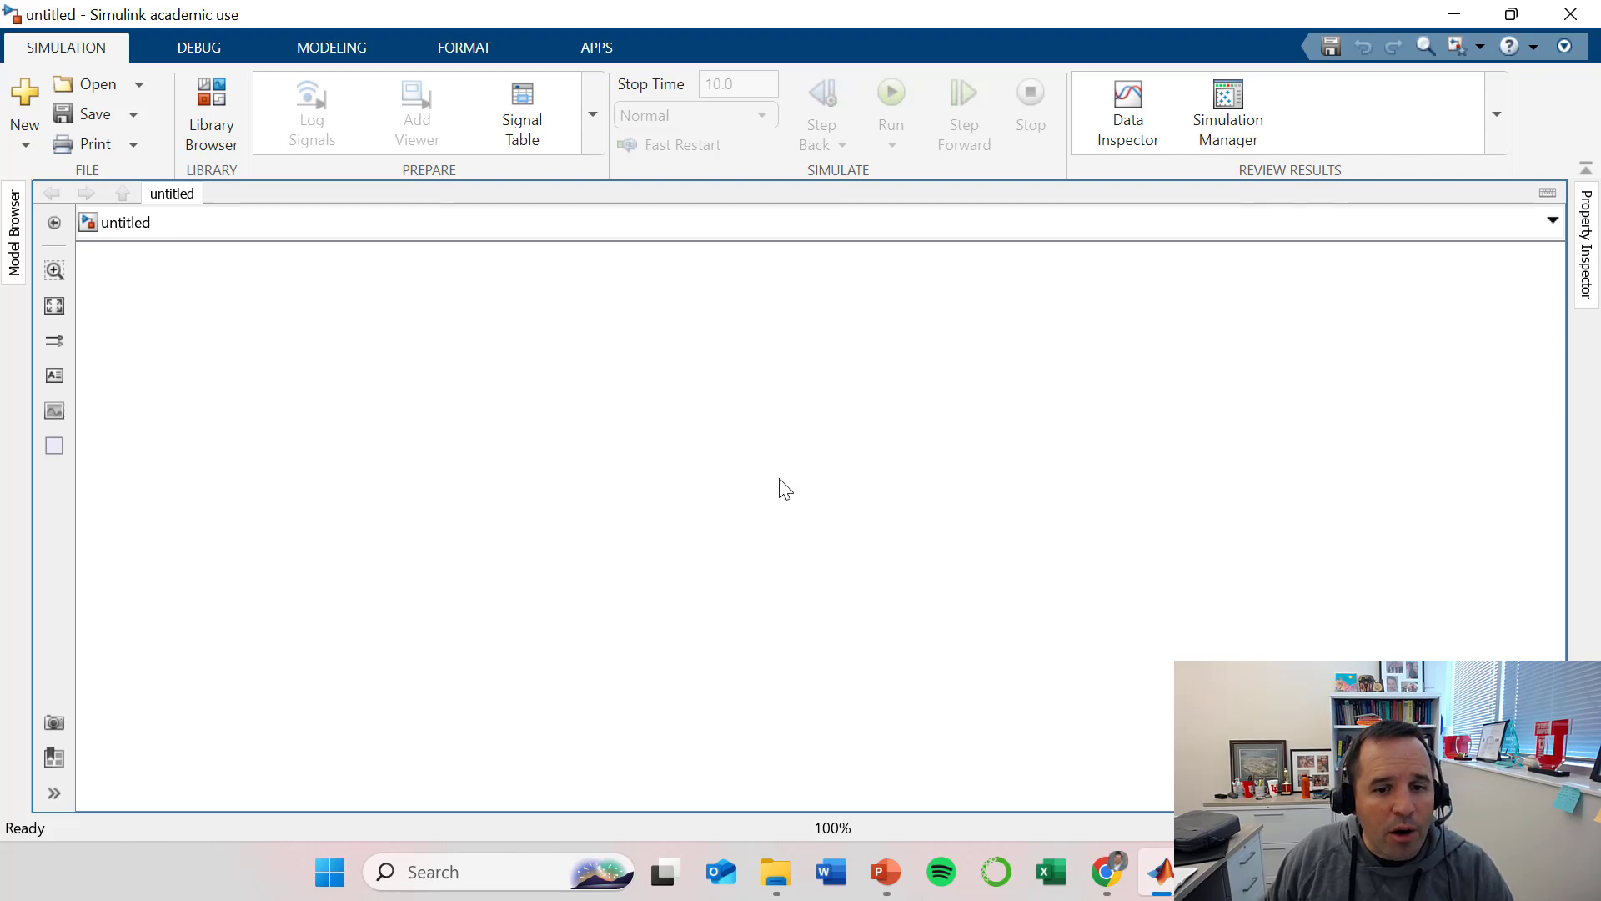
Browse the Library Browser to User-Defined Functions and drag a MATLAB Function block into the model.
click(209, 110)
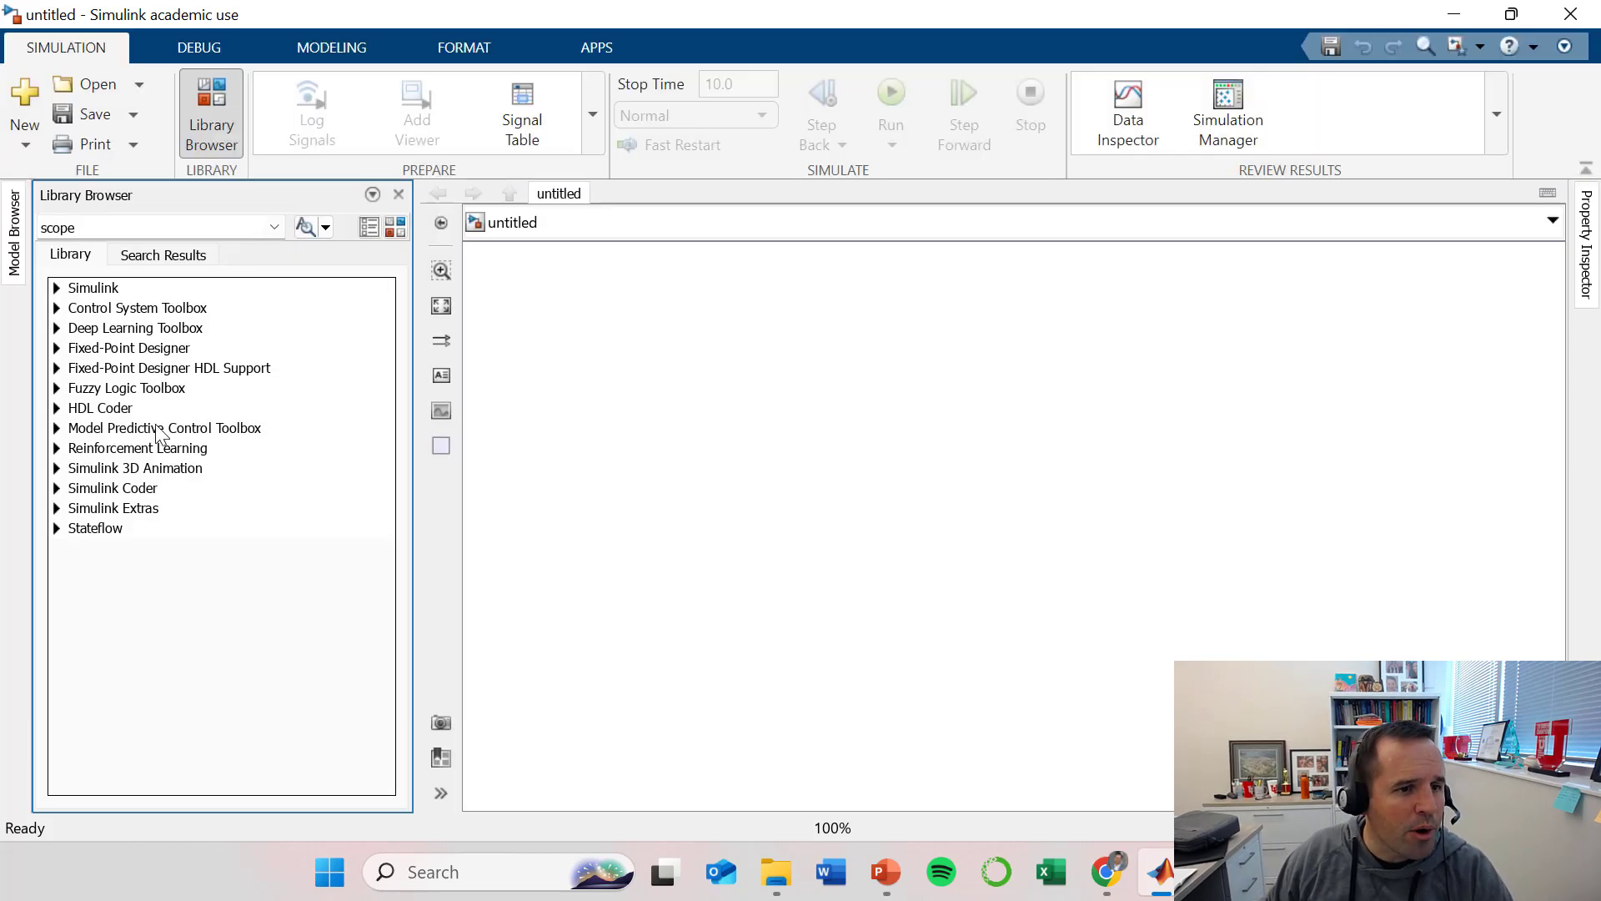
click(56, 287)
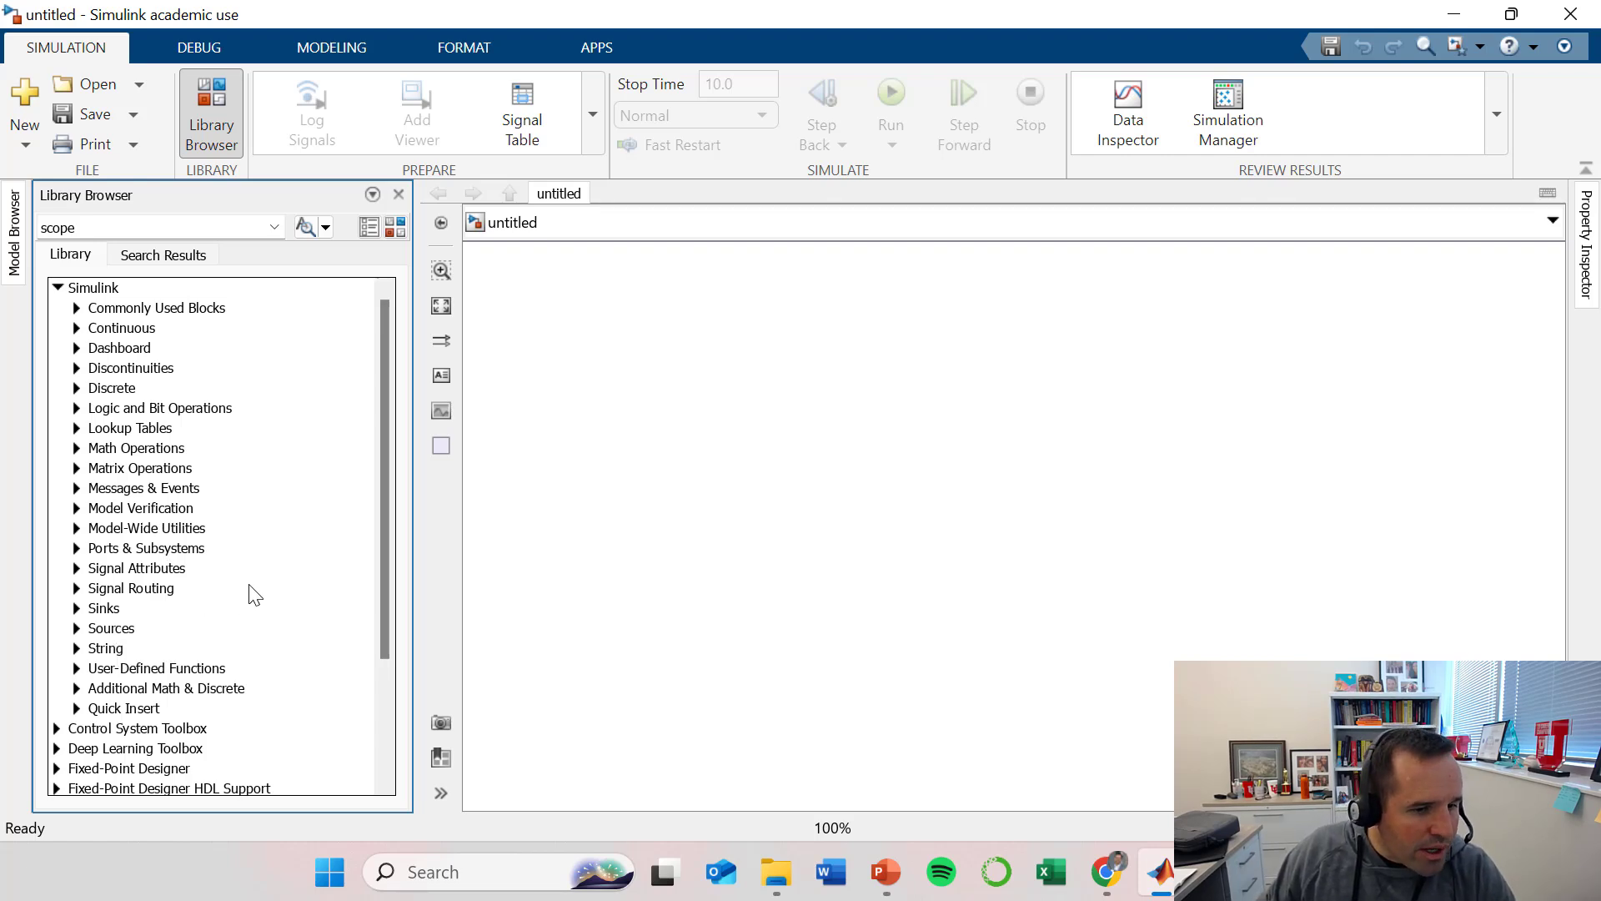
drag(380, 504, 380, 537)
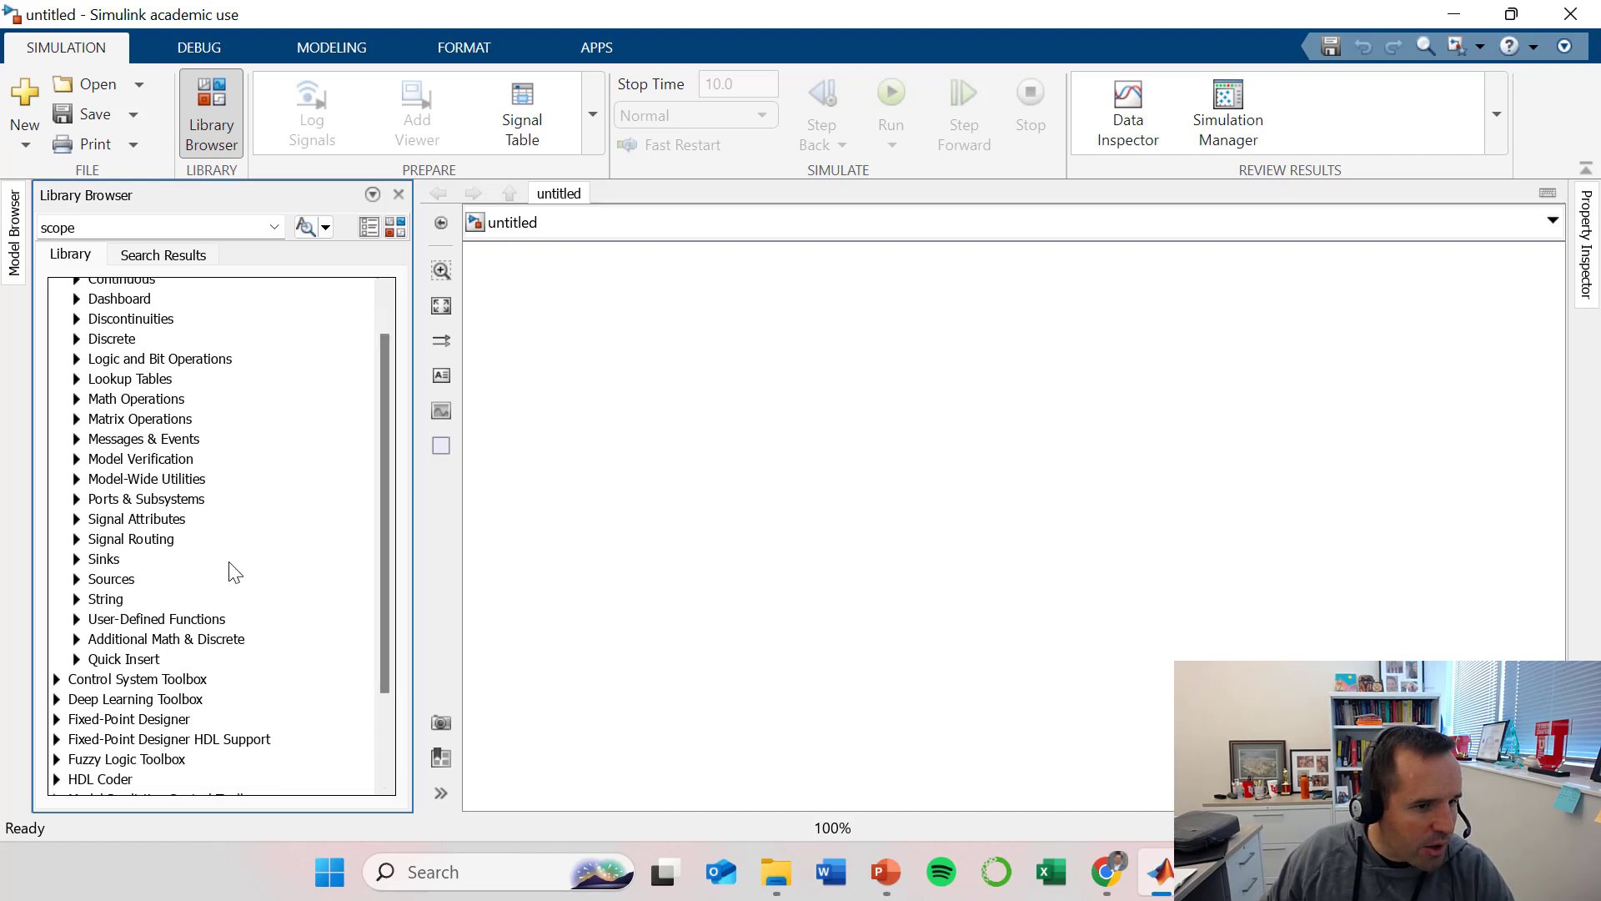
click(77, 620)
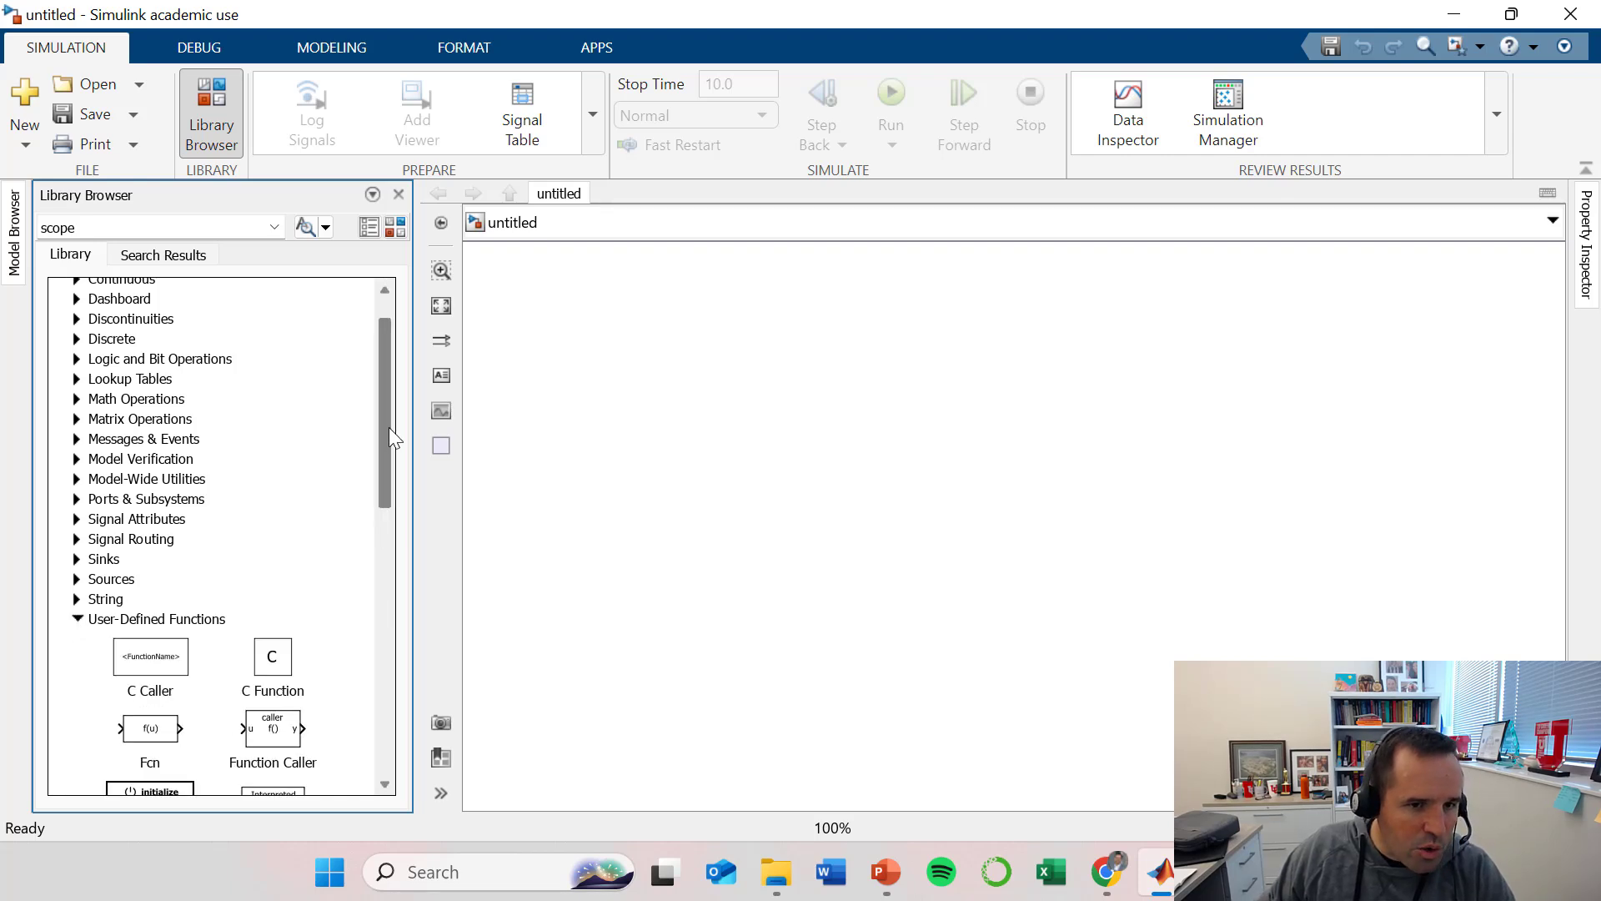
drag(389, 427, 372, 549)
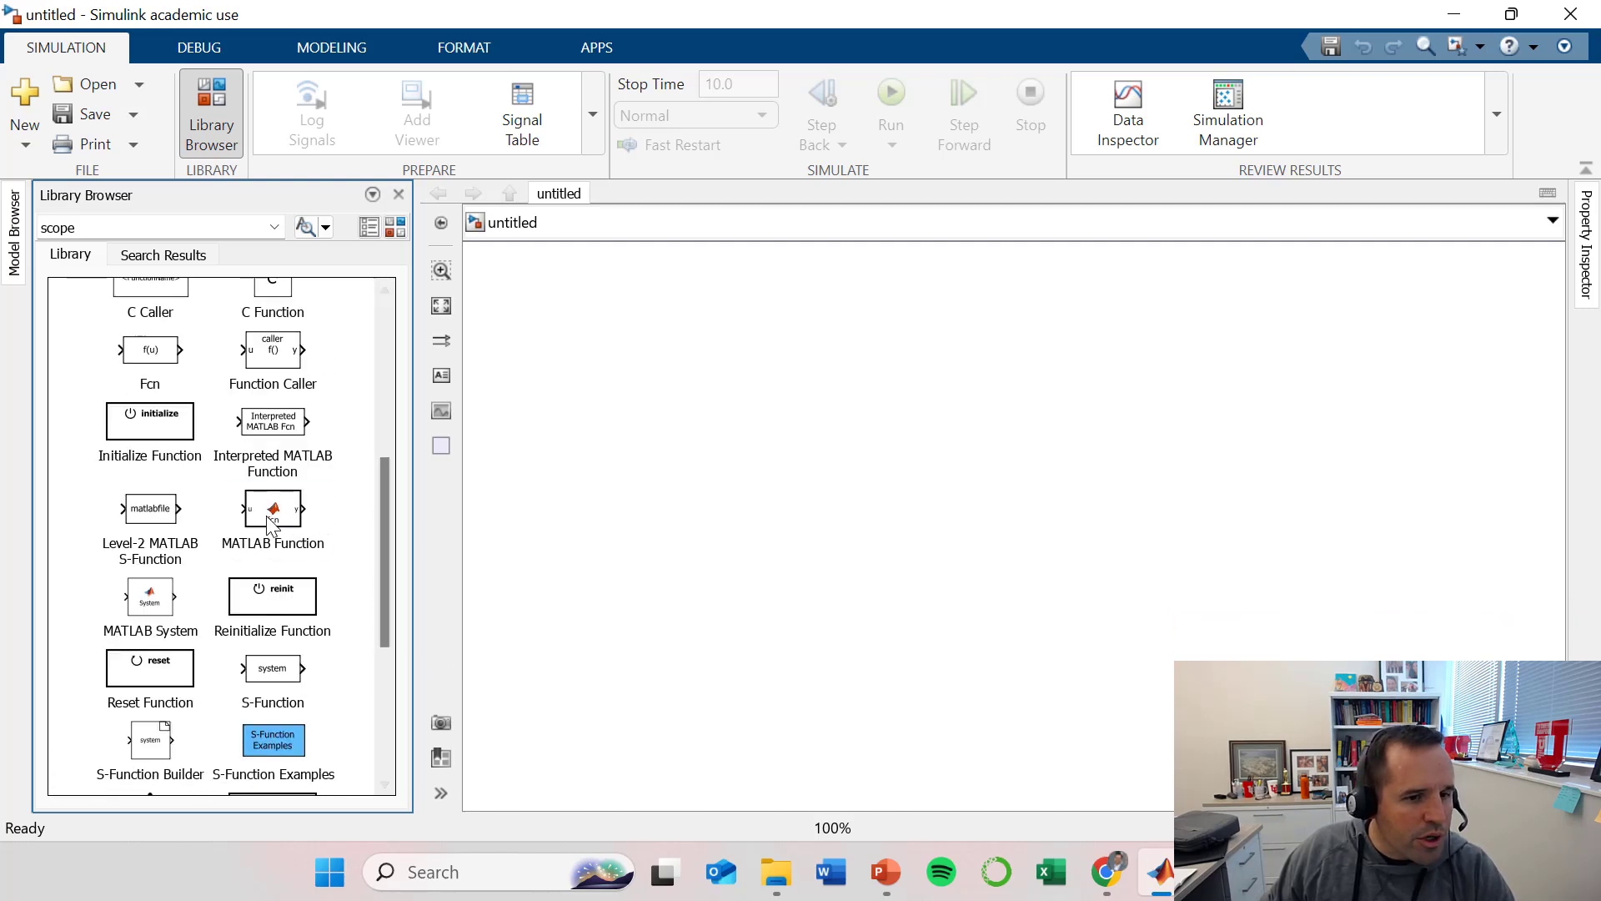
drag(268, 522, 782, 362)
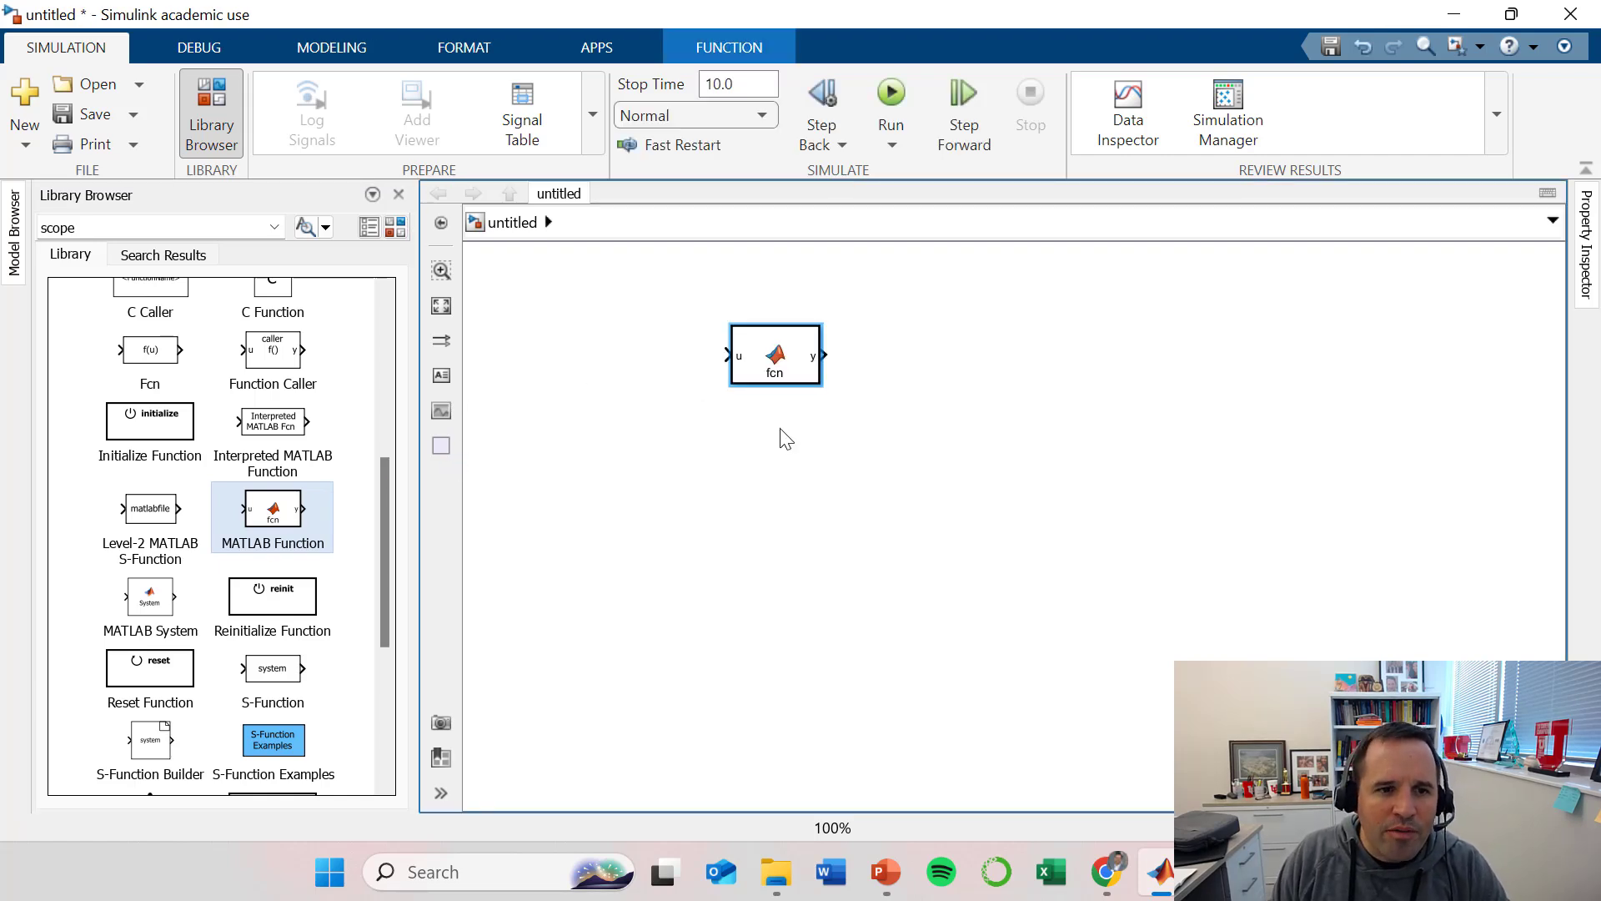
Move the library into its own window and add a Constant block from Sources left of fcn.
click(398, 227)
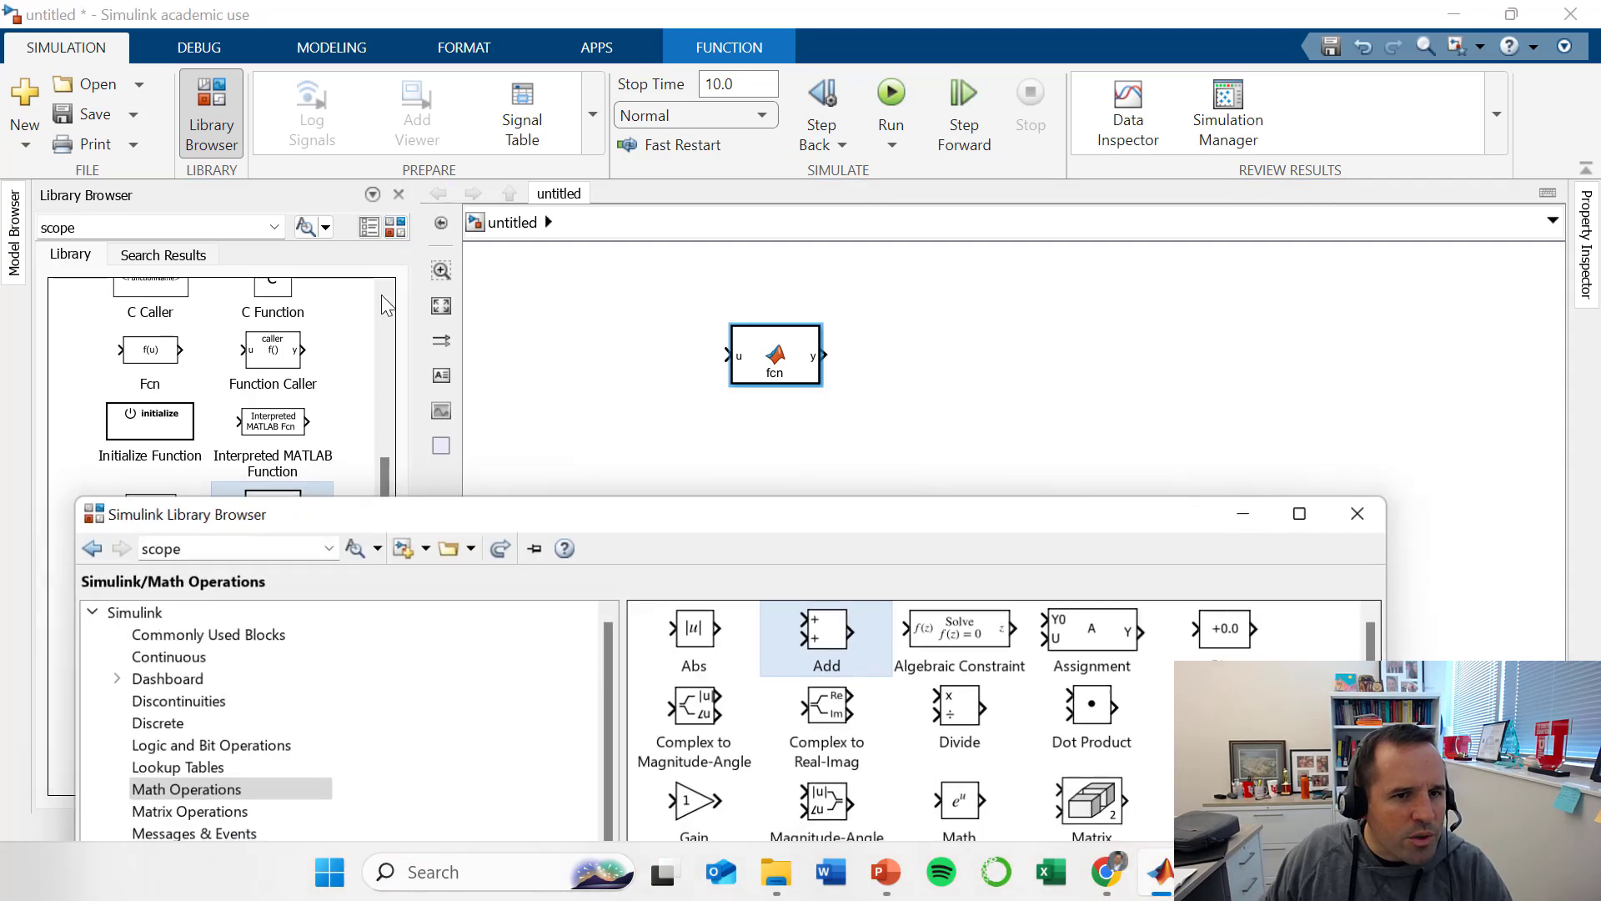
drag(489, 506, 525, 218)
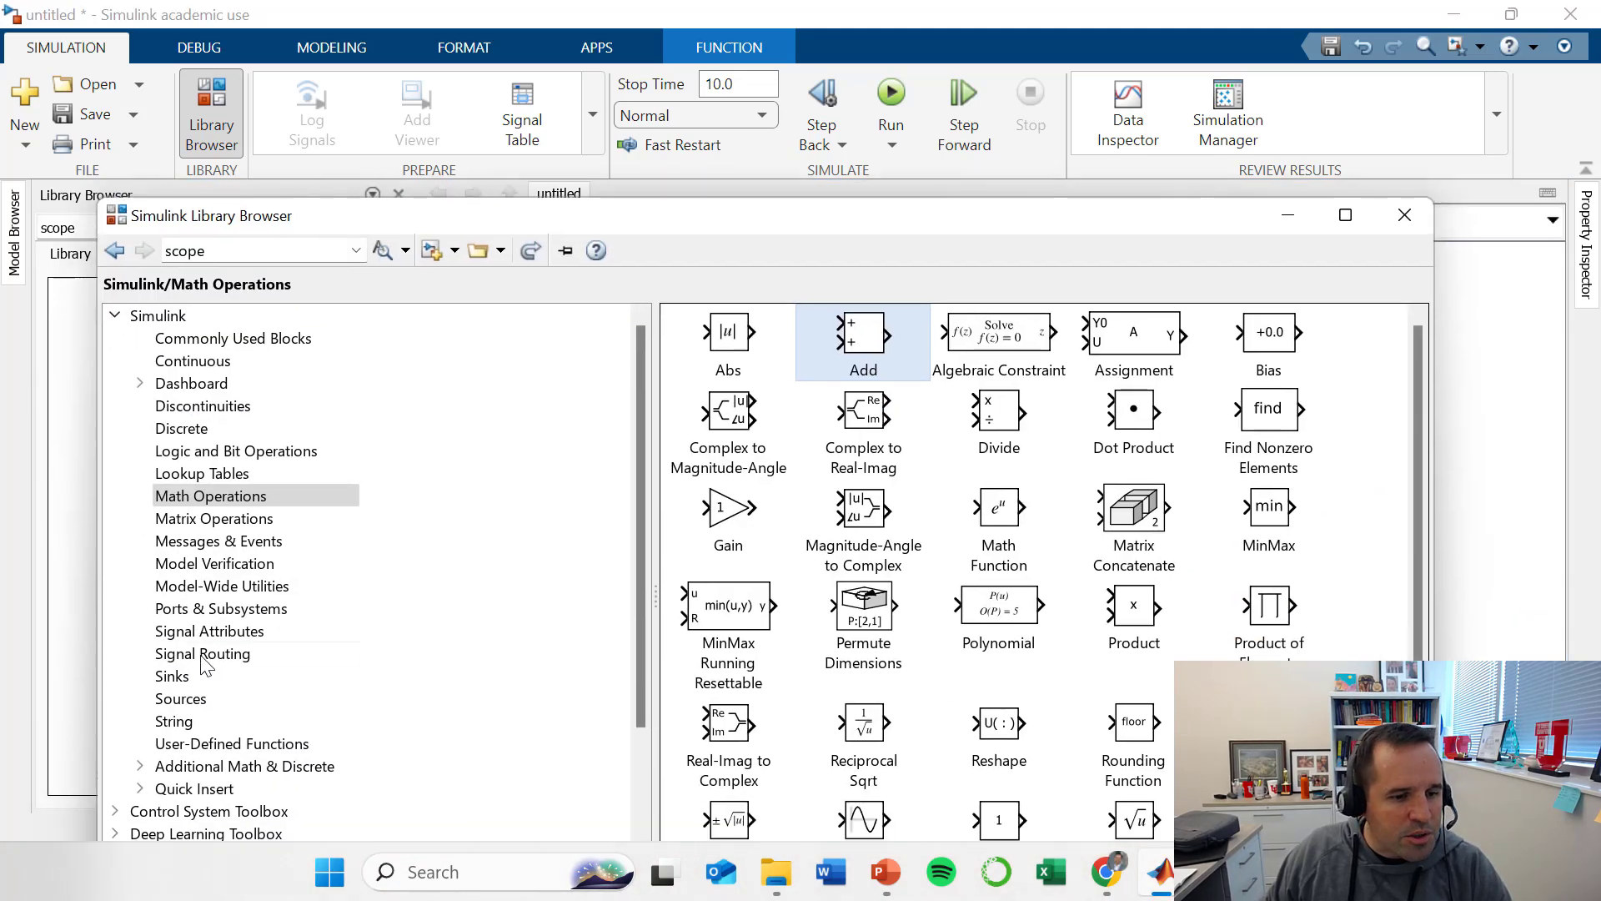
click(174, 699)
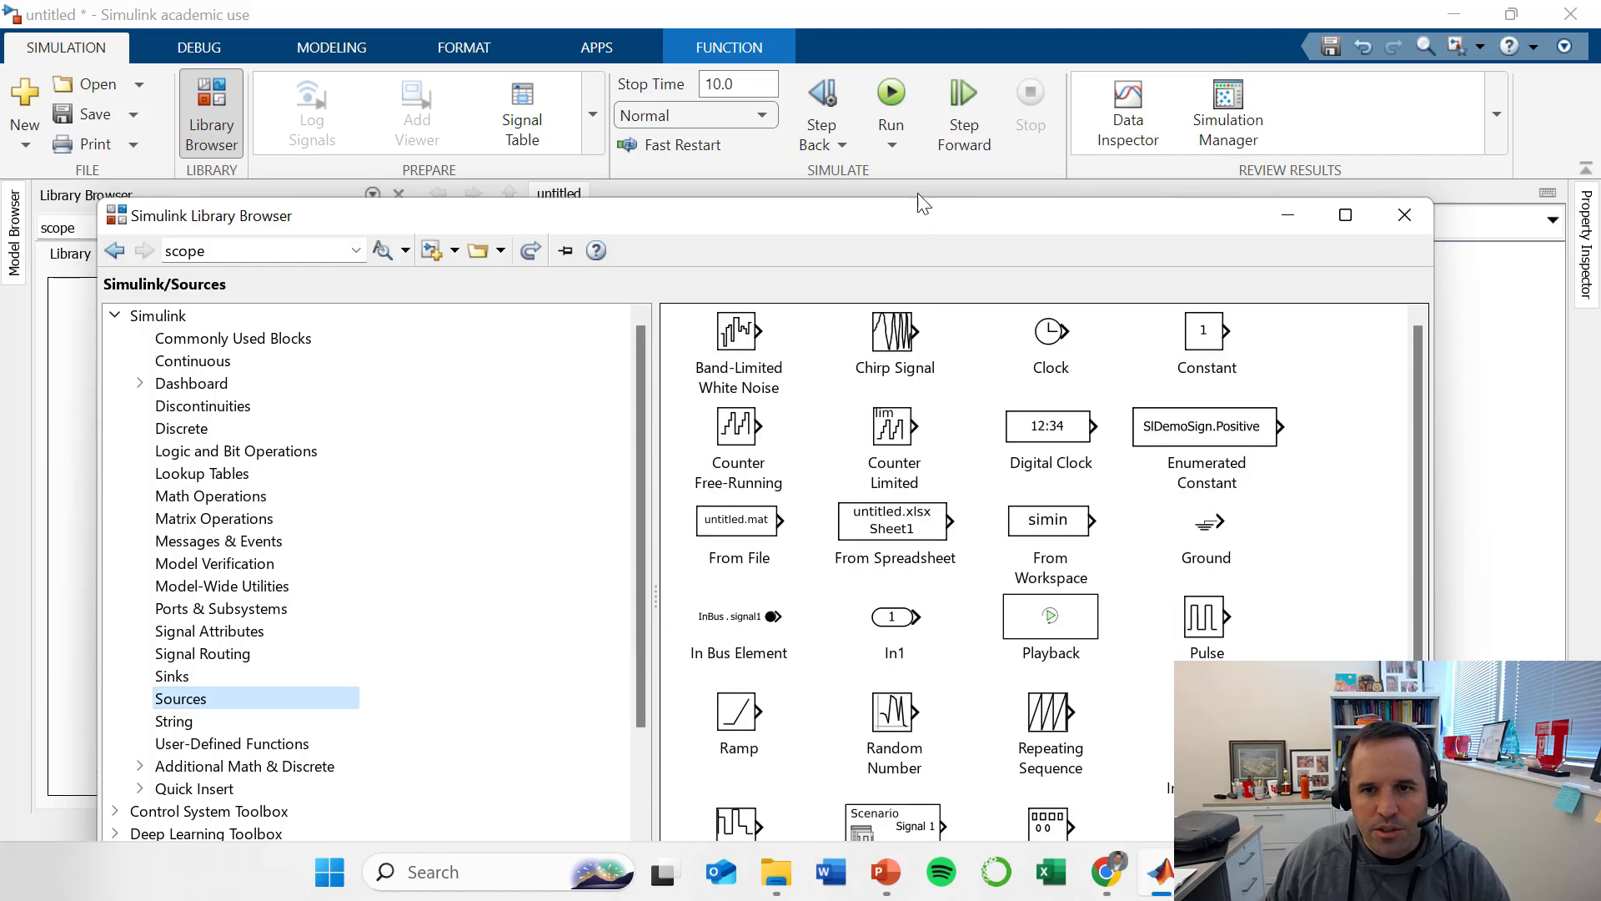
drag(893, 219, 851, 515)
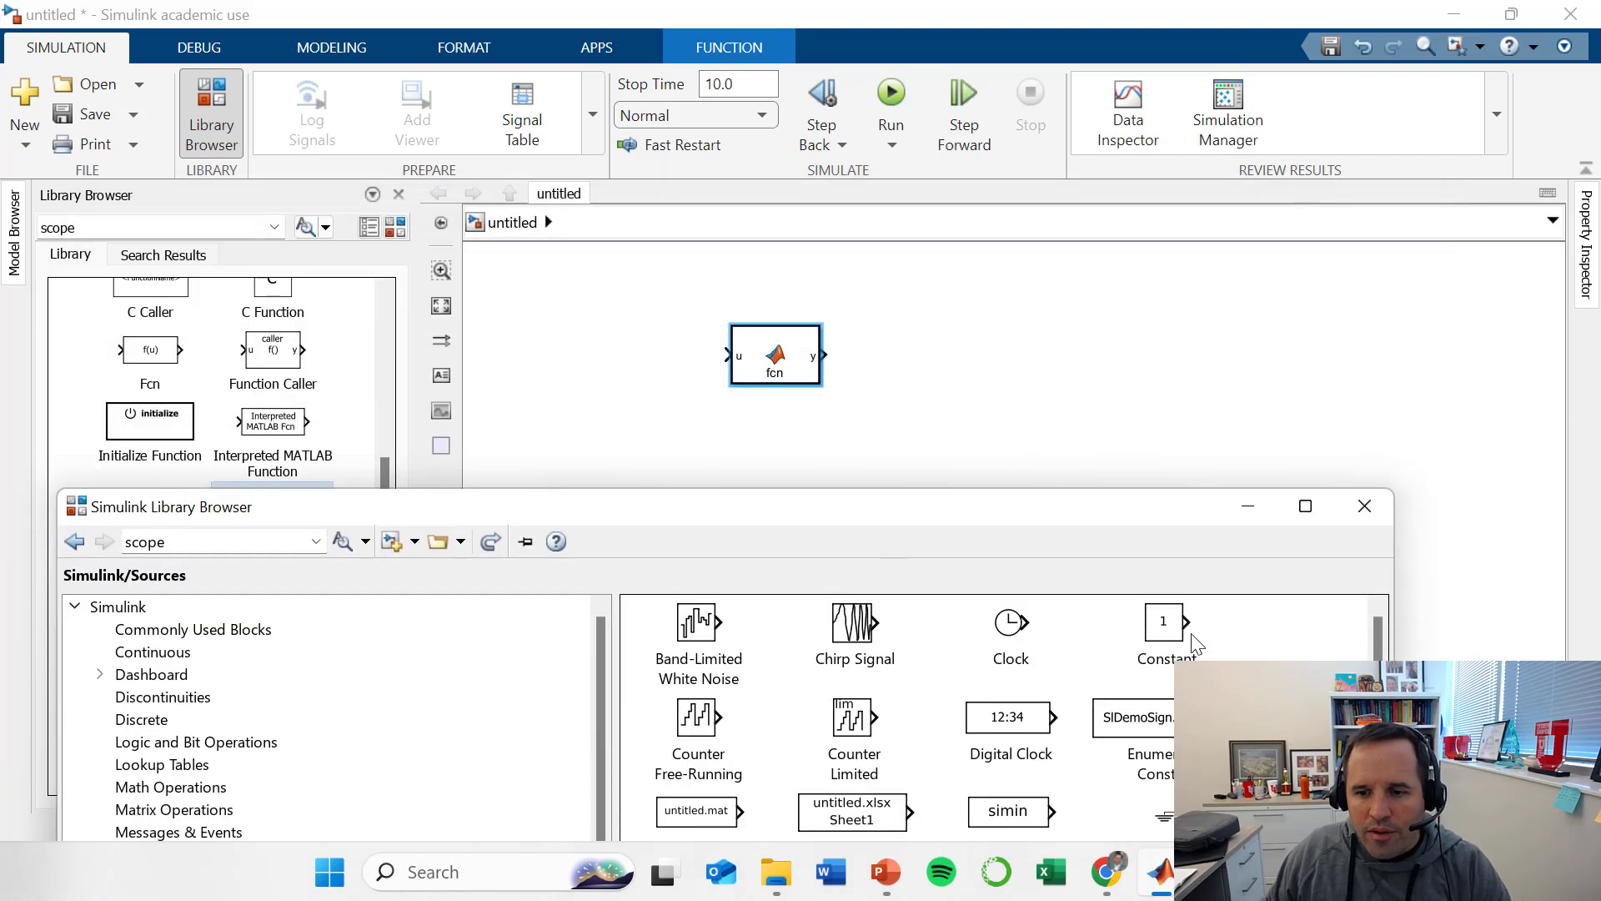
drag(1188, 641, 622, 314)
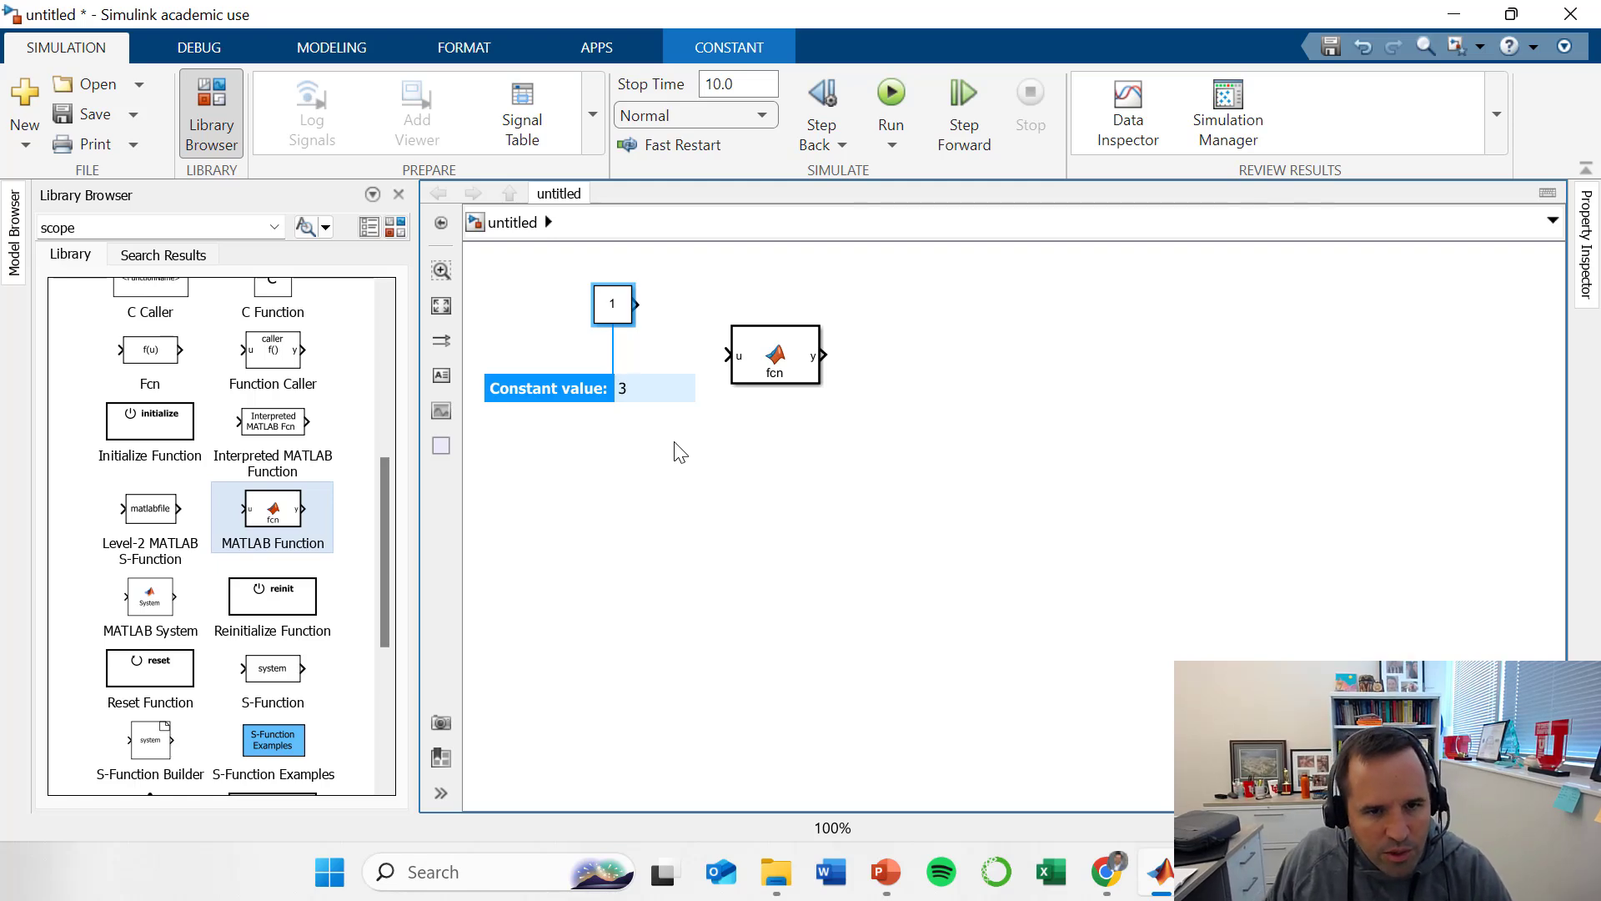
Confirm the constant value 3 and rename the Constant block to Qin.
click(560, 501)
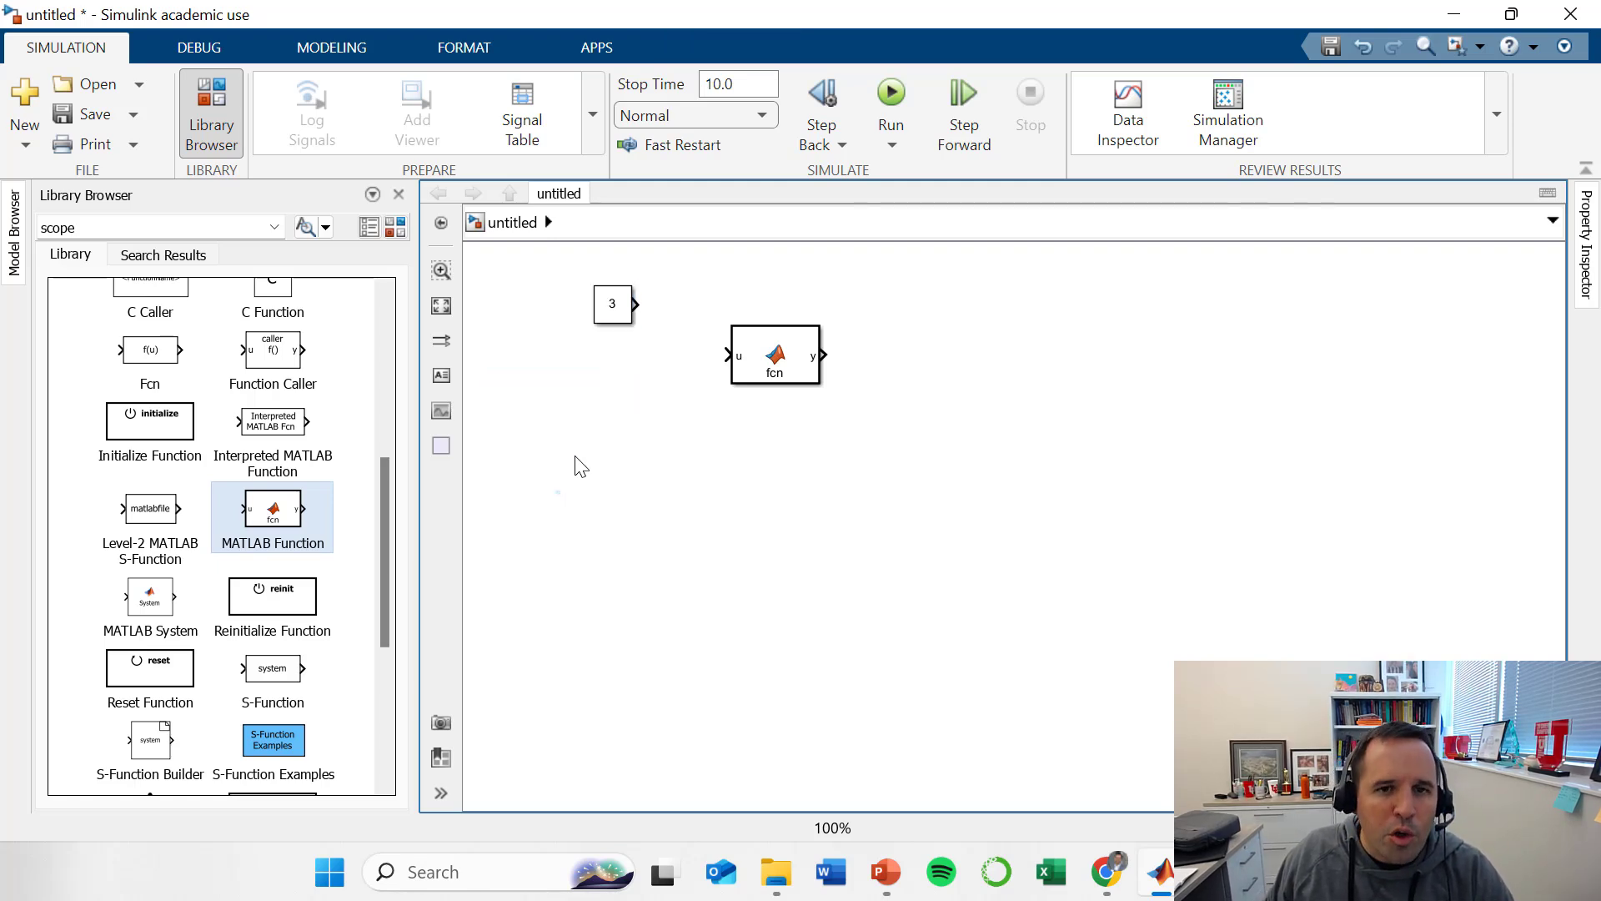
click(616, 315)
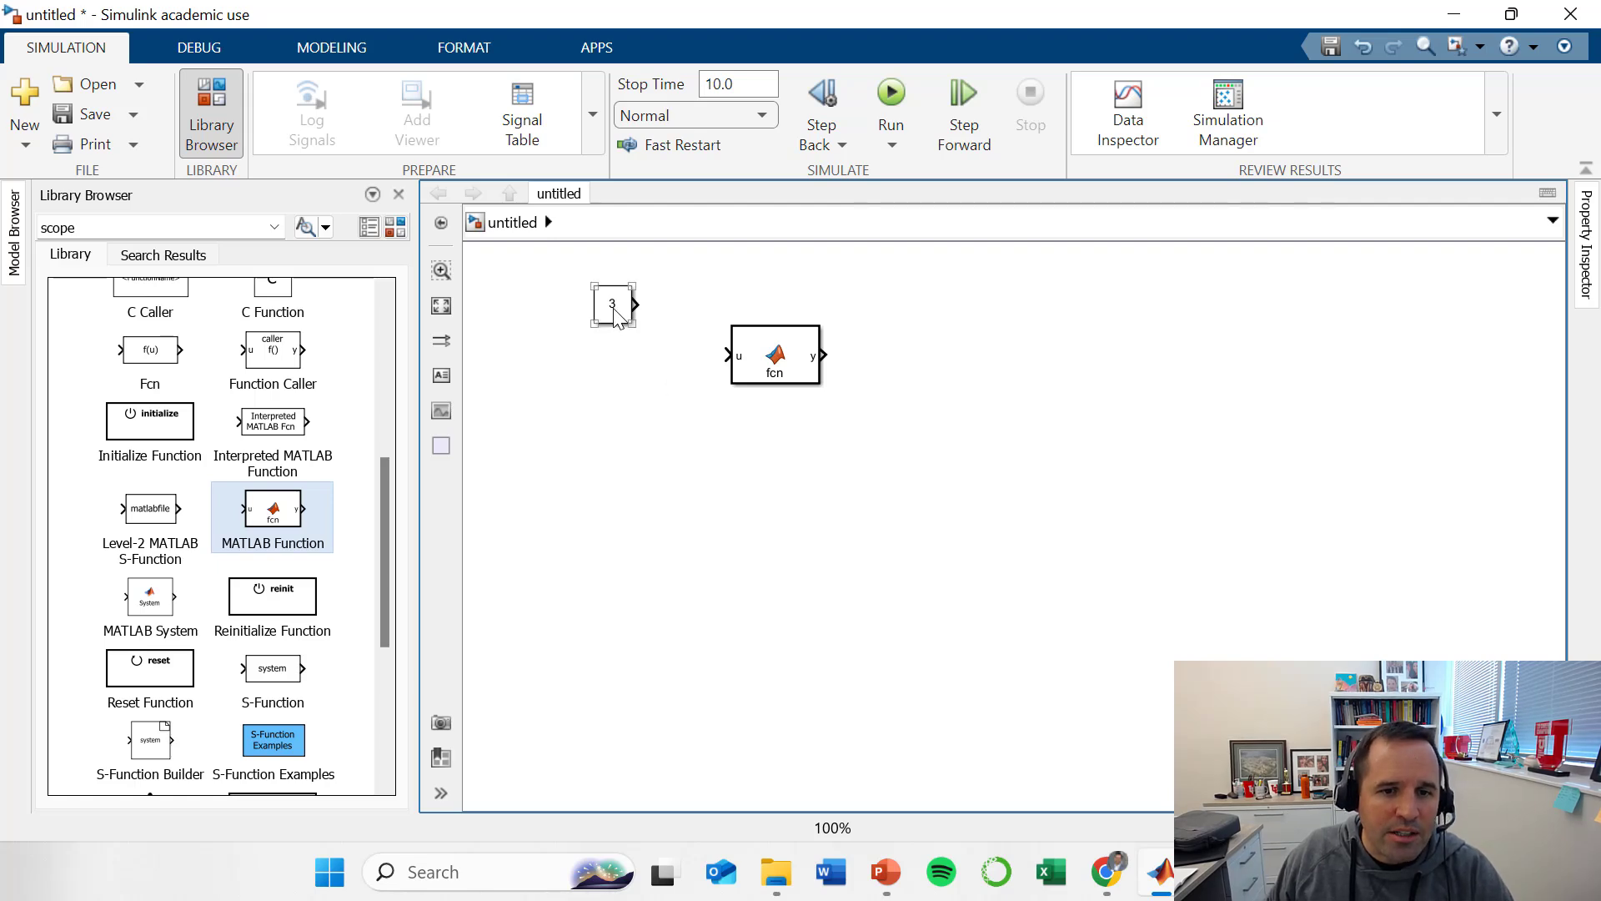
click(614, 315)
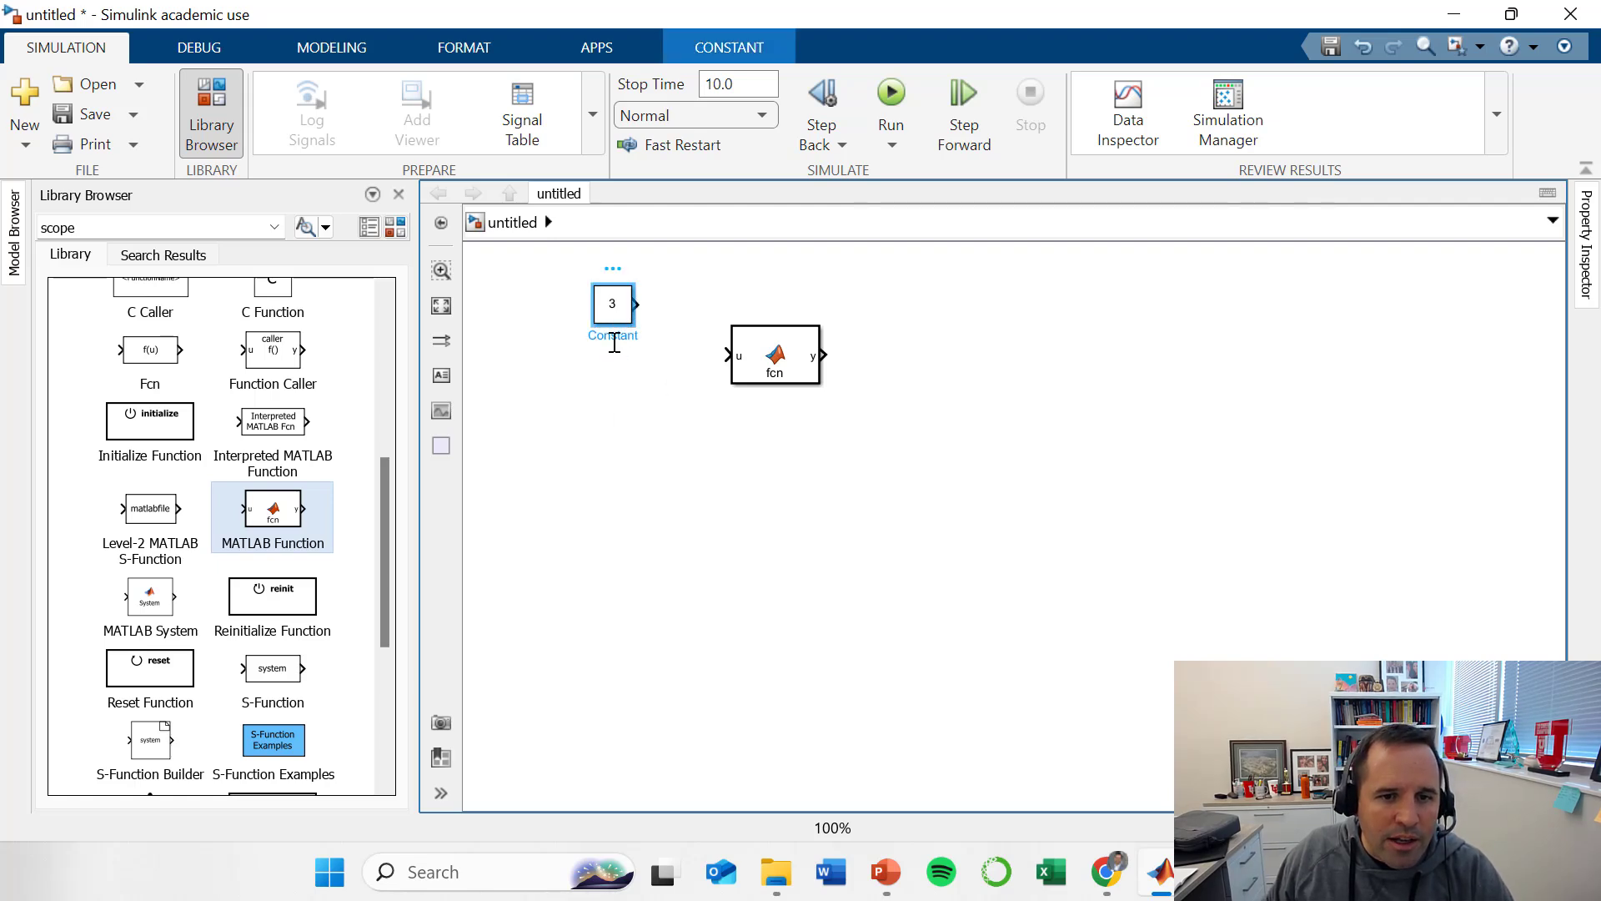
double_click(614, 337)
text(in)
key(Return)
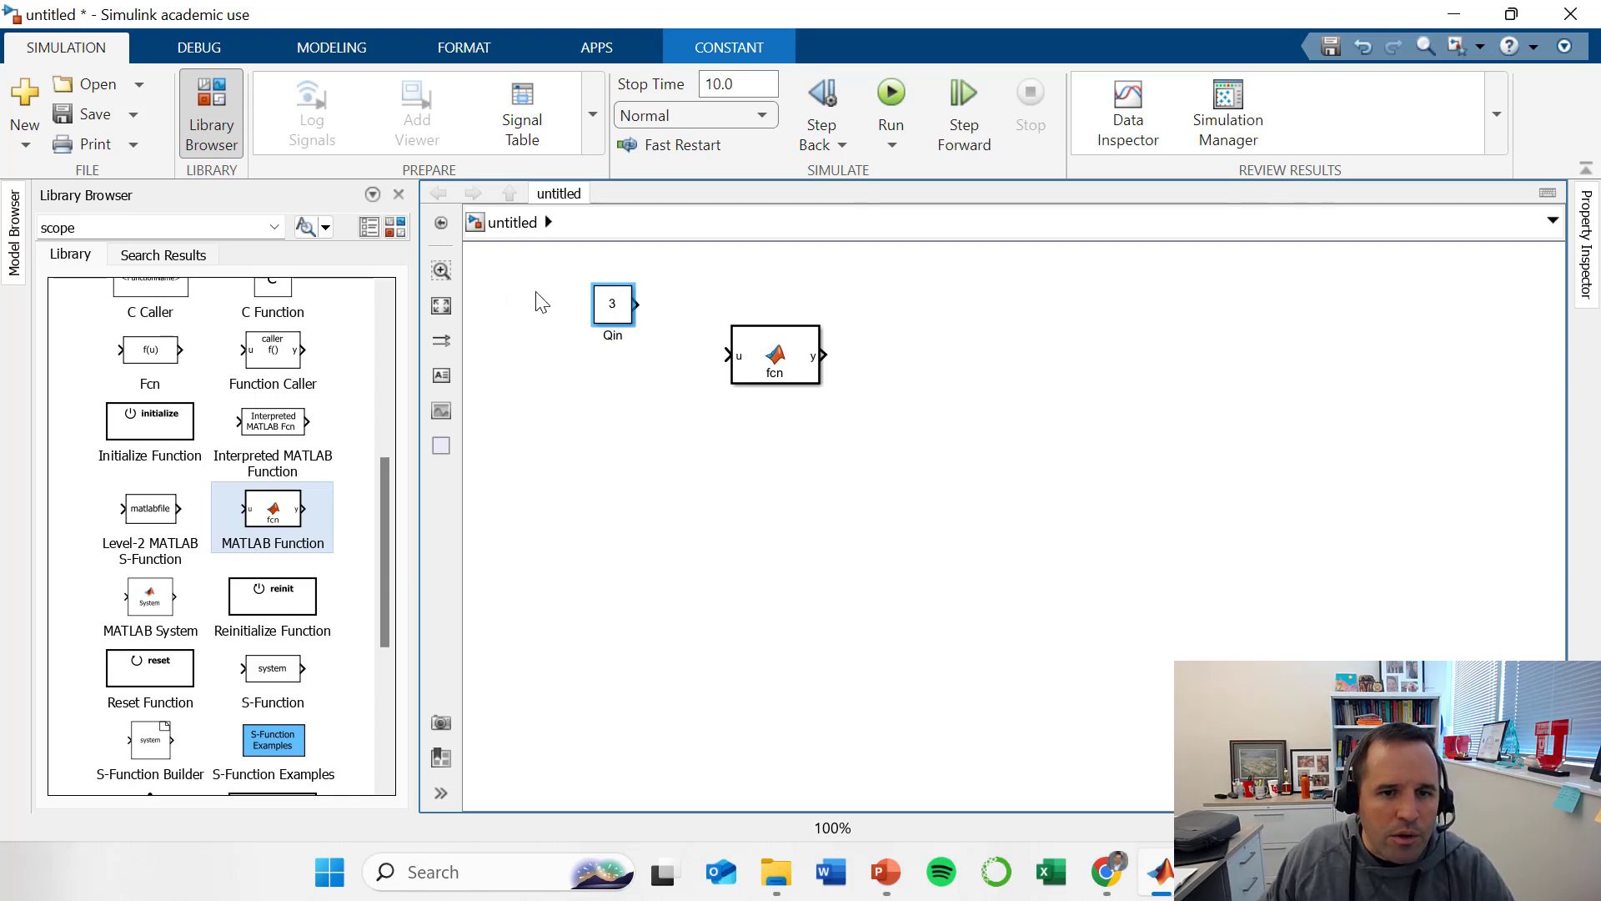
Copy Qin below itself, rename the copy Qout, and set its value to 2.5.
click(612, 305)
drag(611, 306, 611, 393)
double_click(614, 419)
text(Qout)
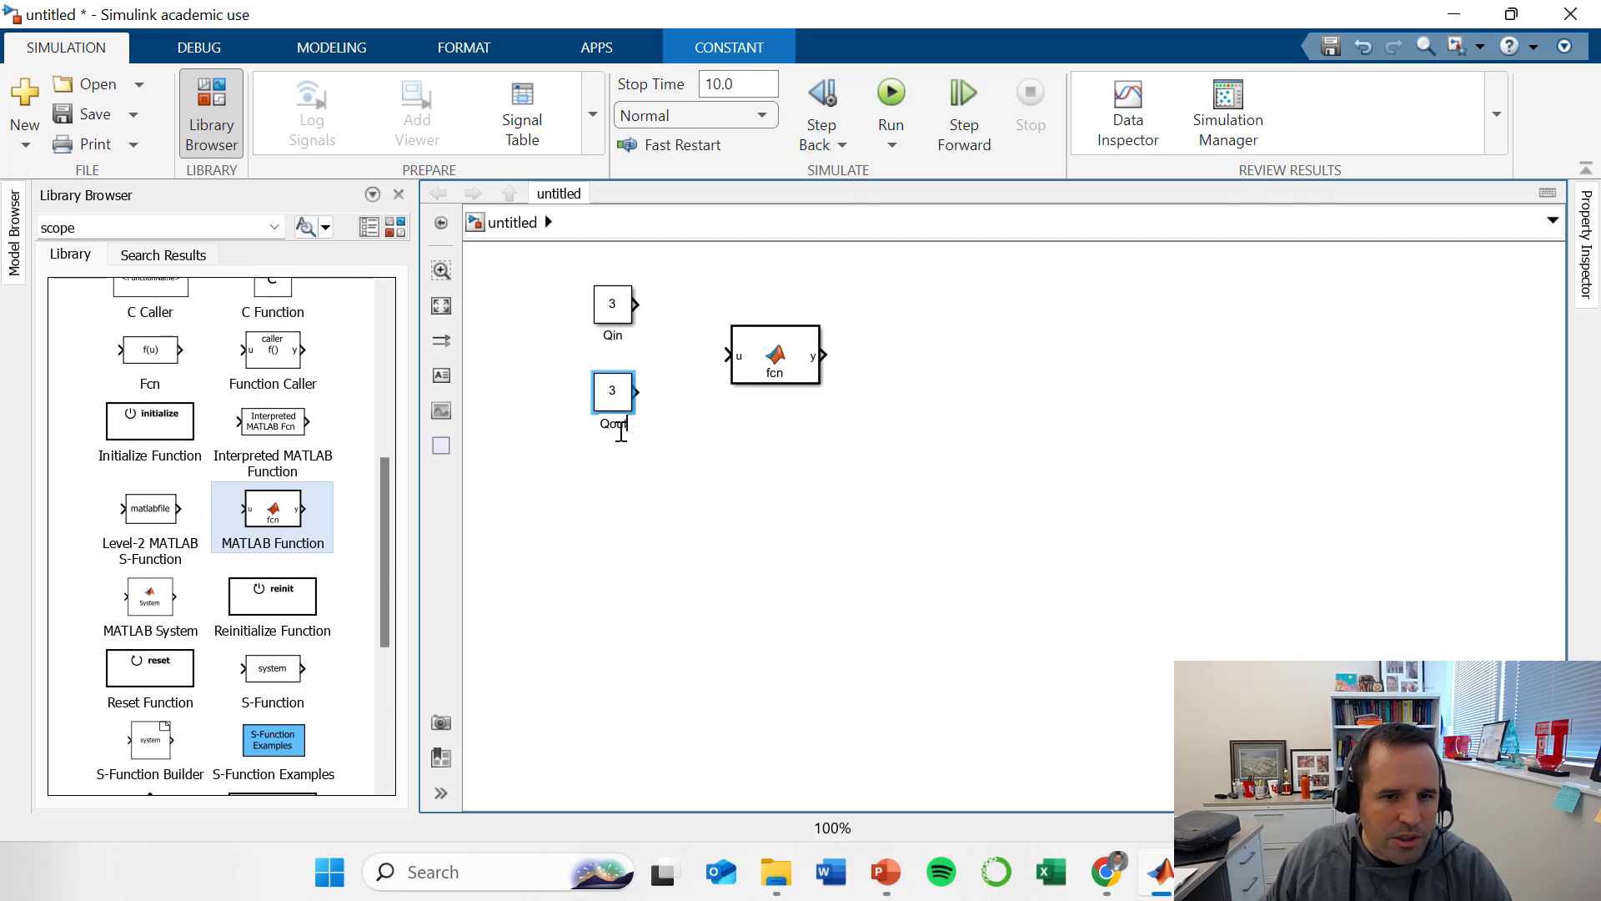
key(Return)
double_click(612, 394)
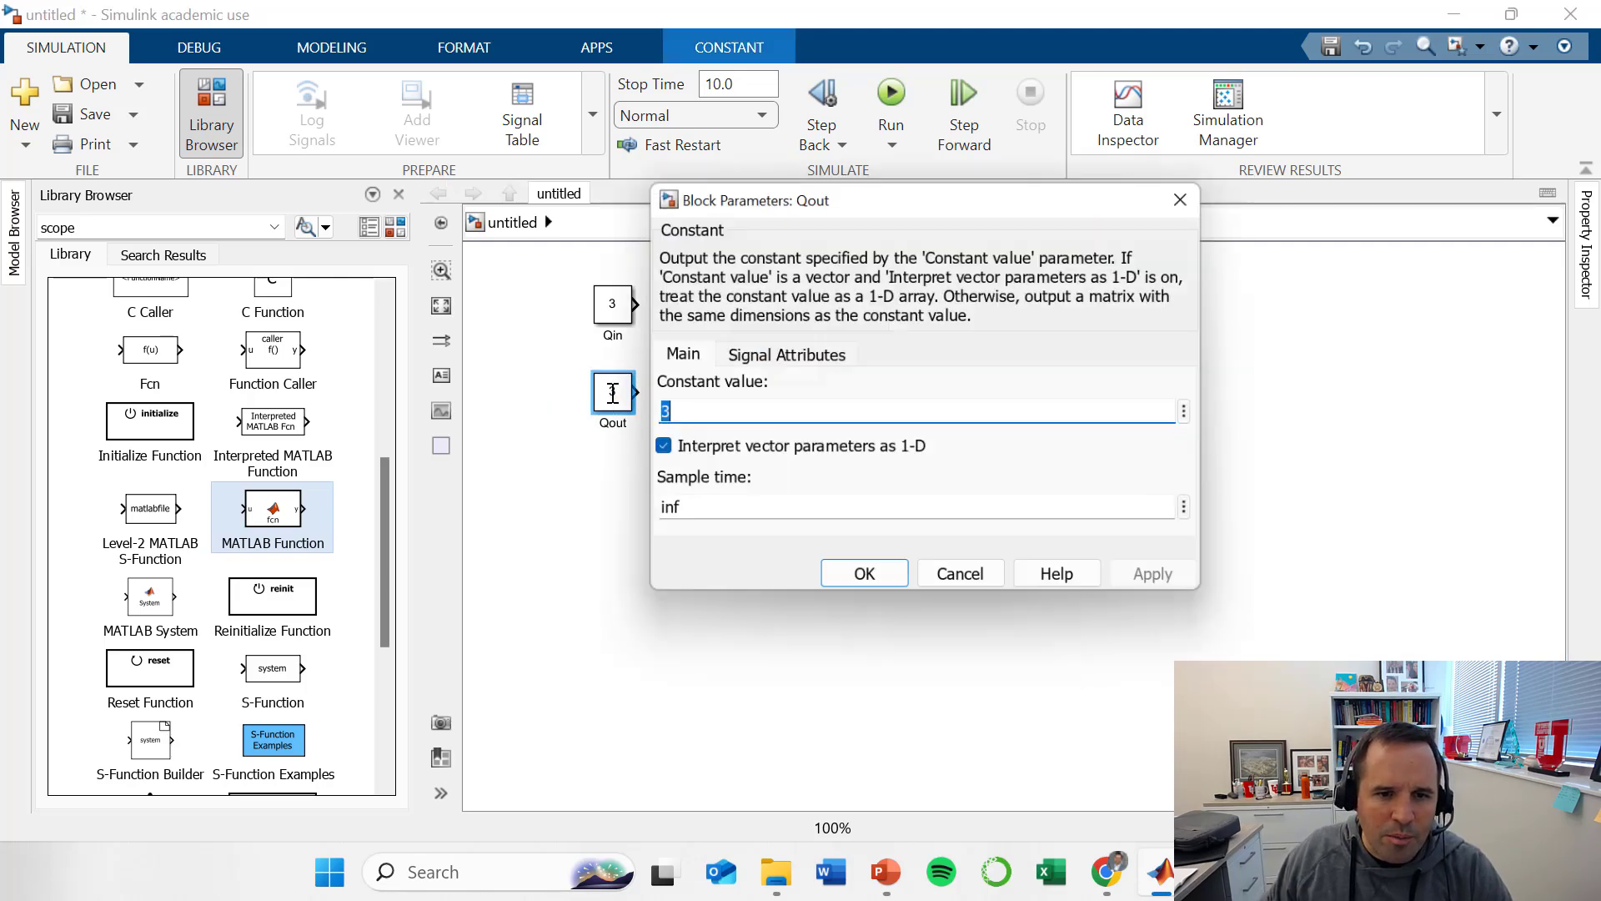
text(2.5)
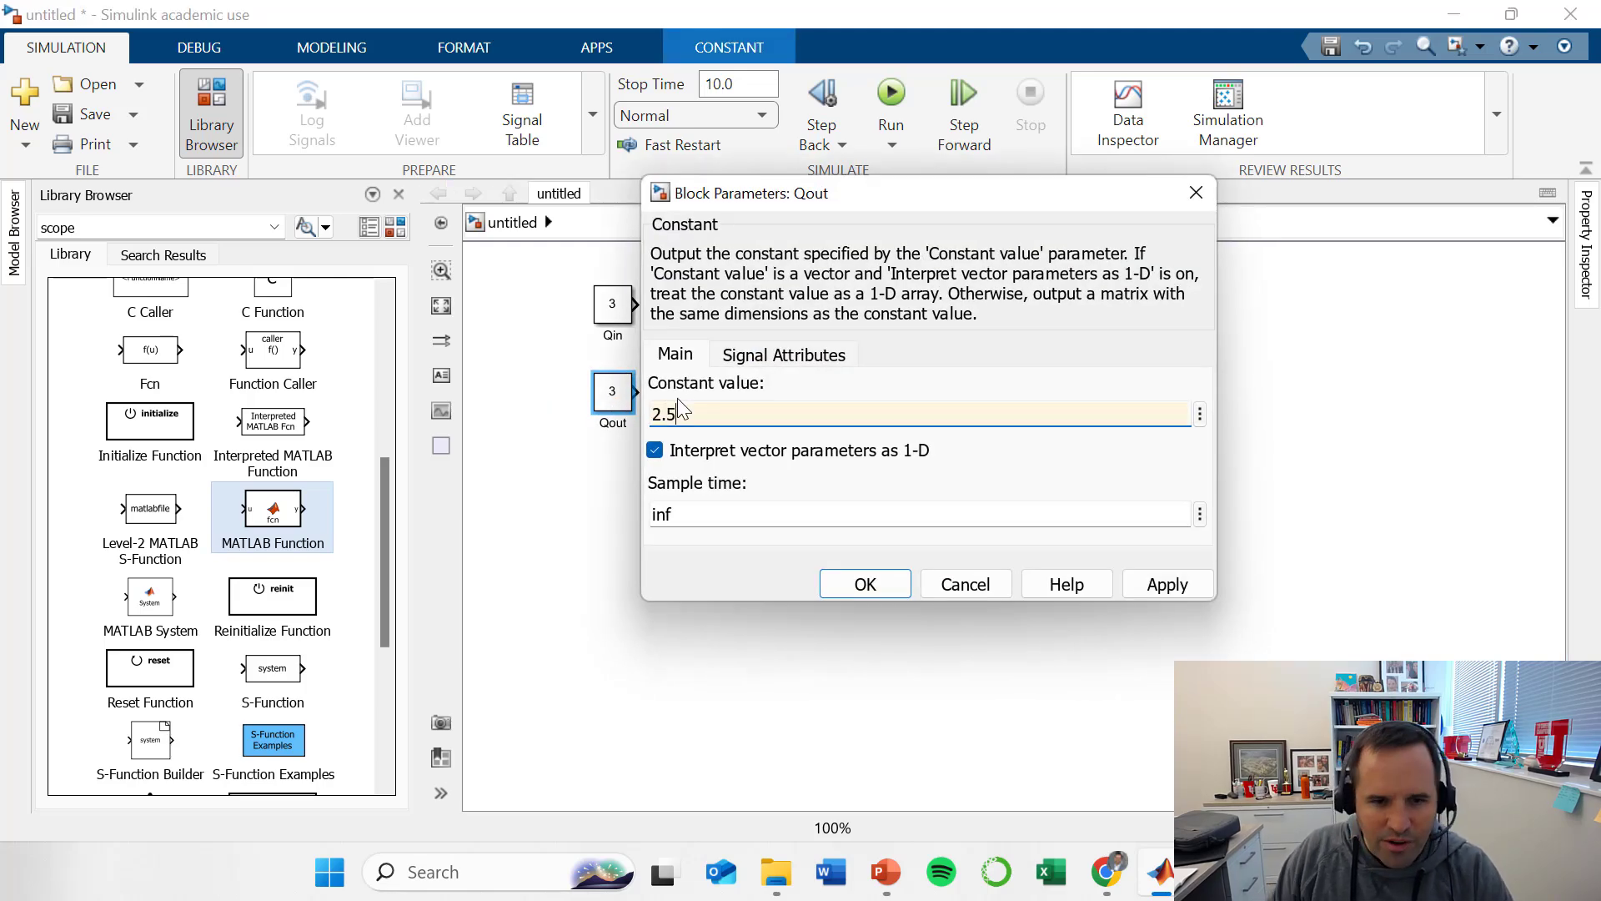
click(898, 594)
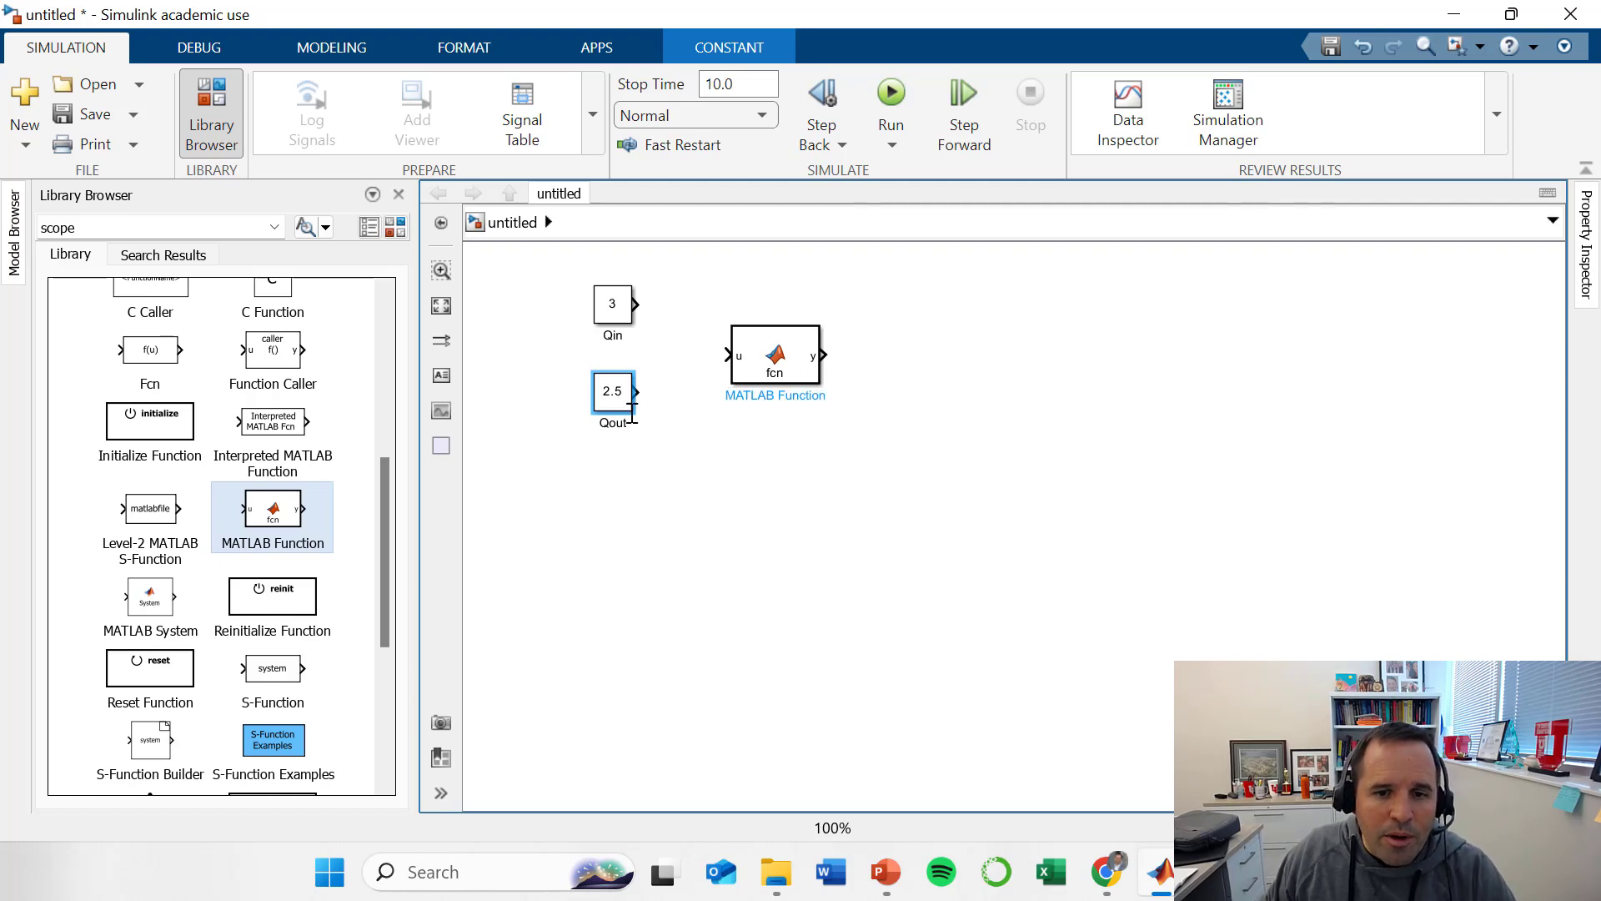
In the function code, rename fcn to tank and replace input u with Qin, Qout.
double_click(773, 358)
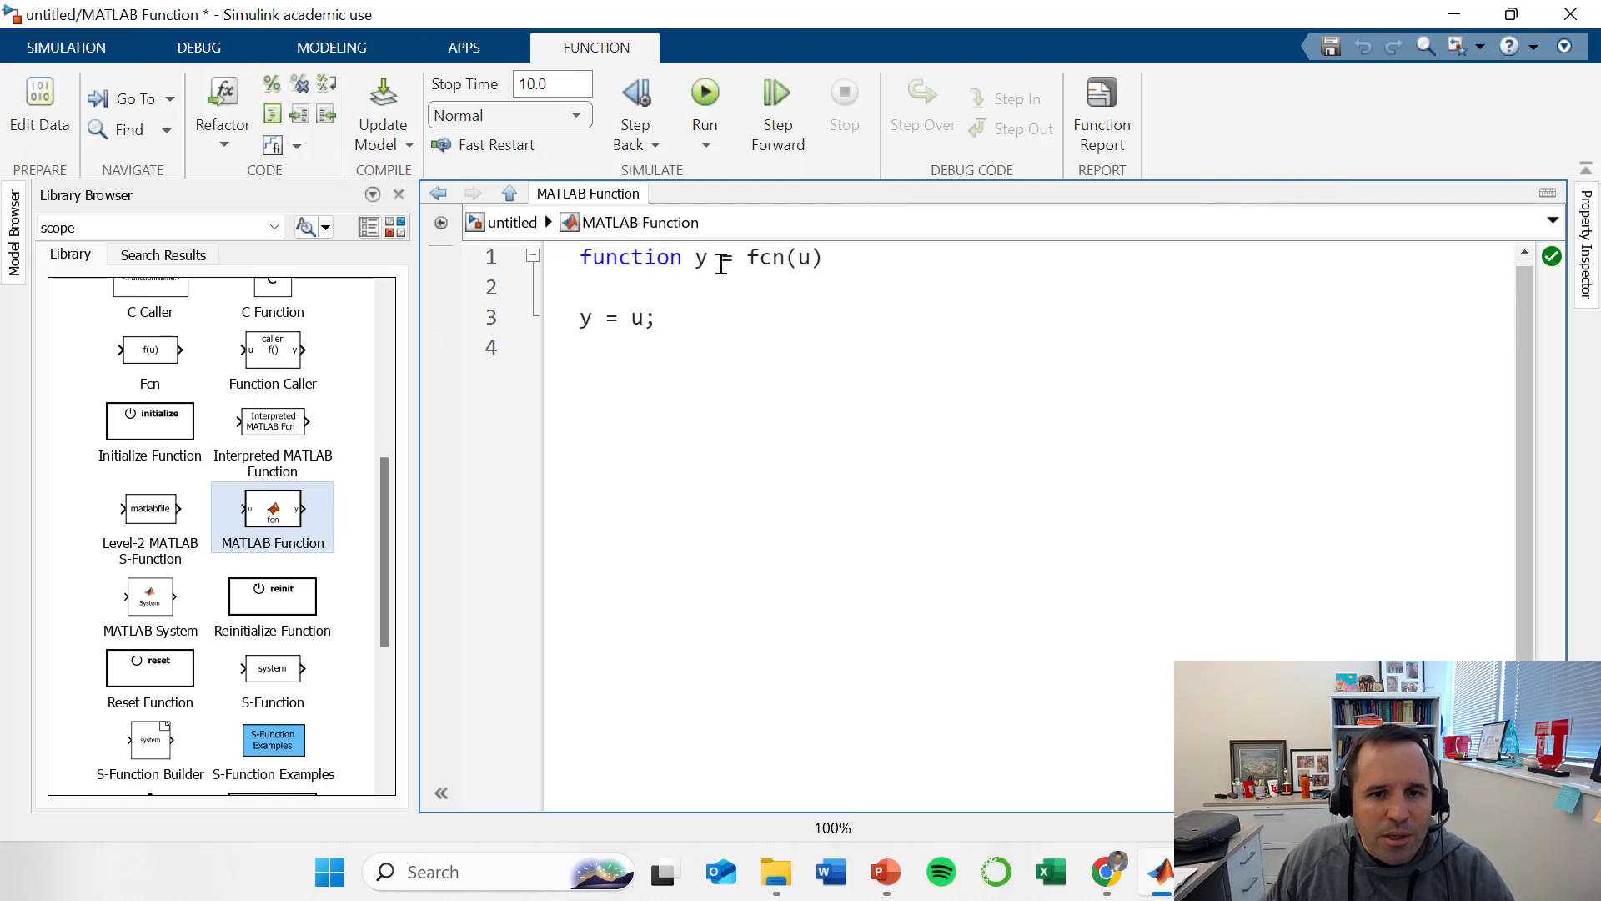
click(703, 261)
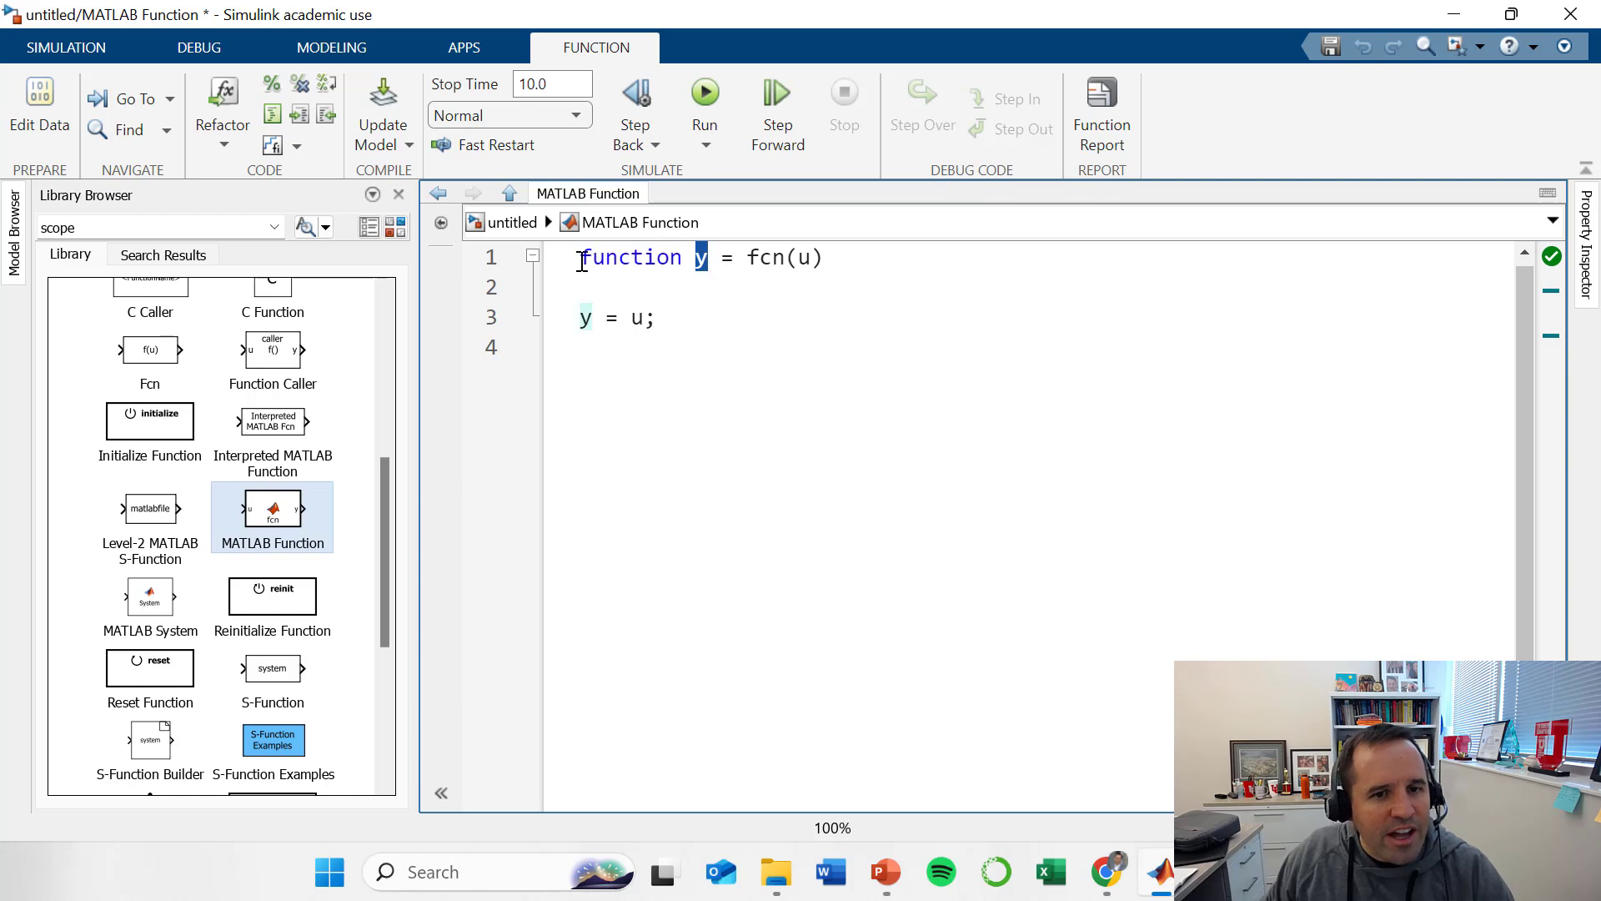
drag(582, 259, 685, 267)
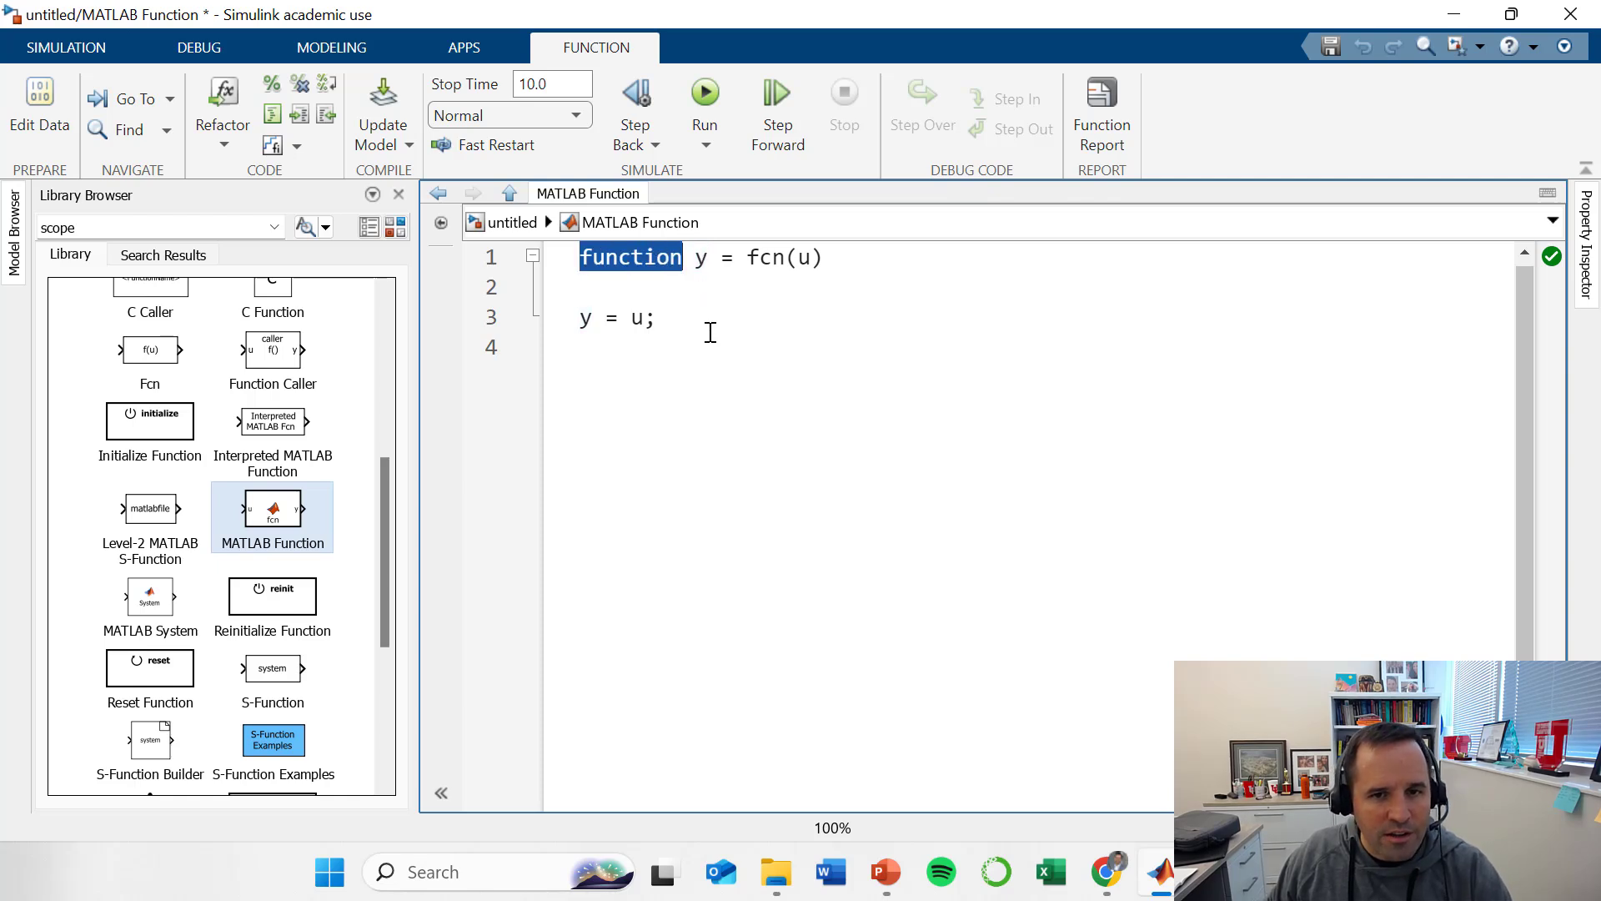
click(702, 261)
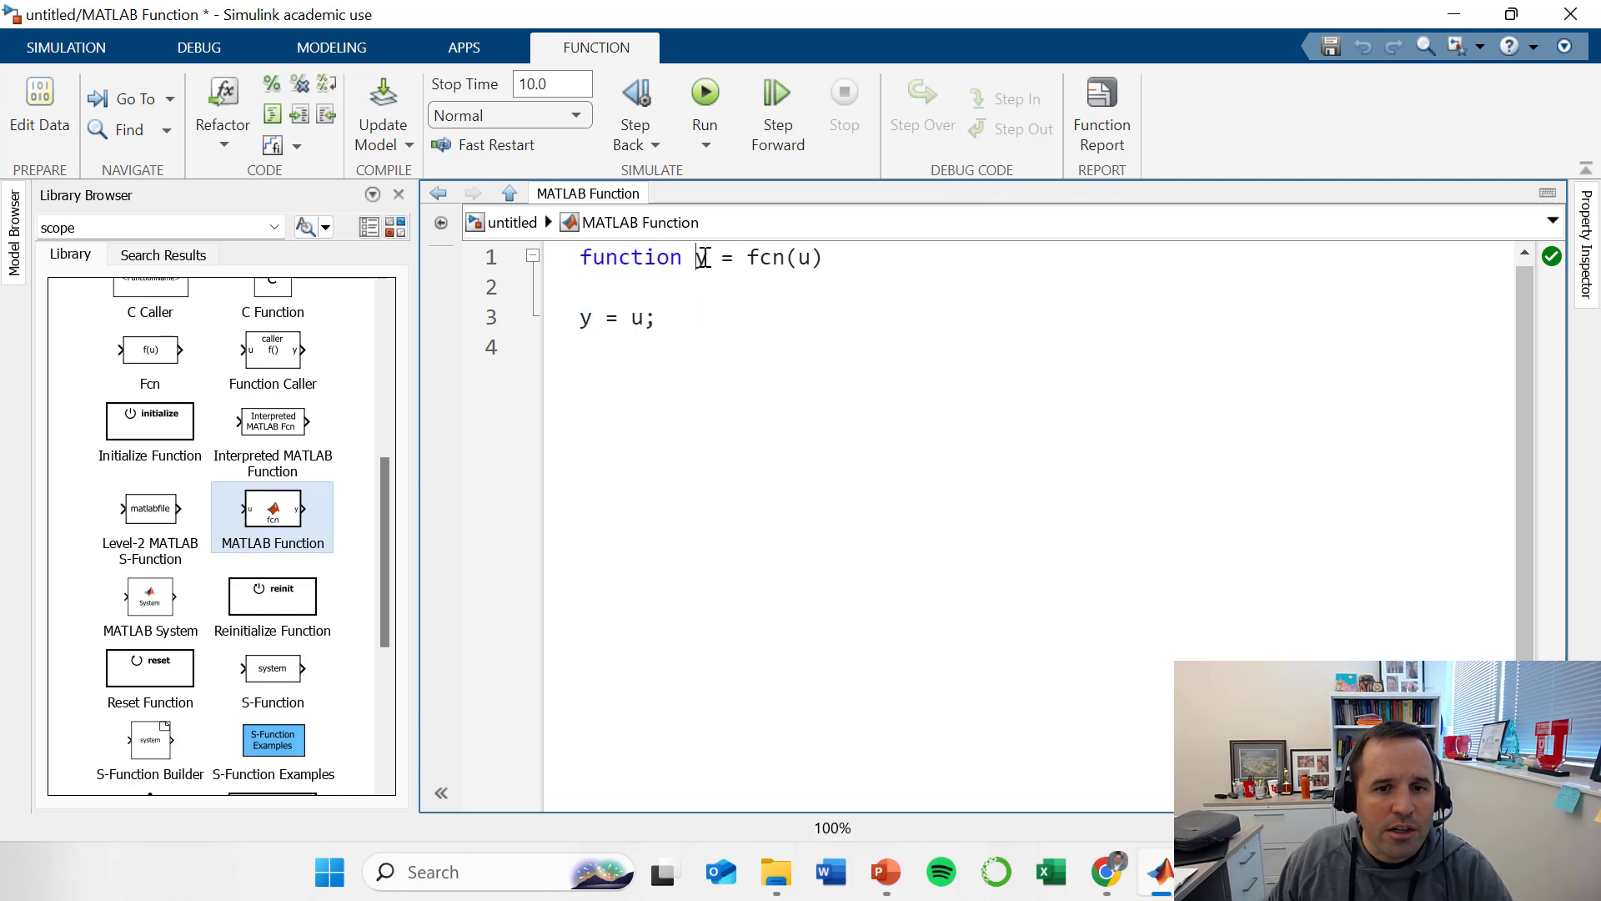
drag(748, 261, 791, 261)
text(tank)
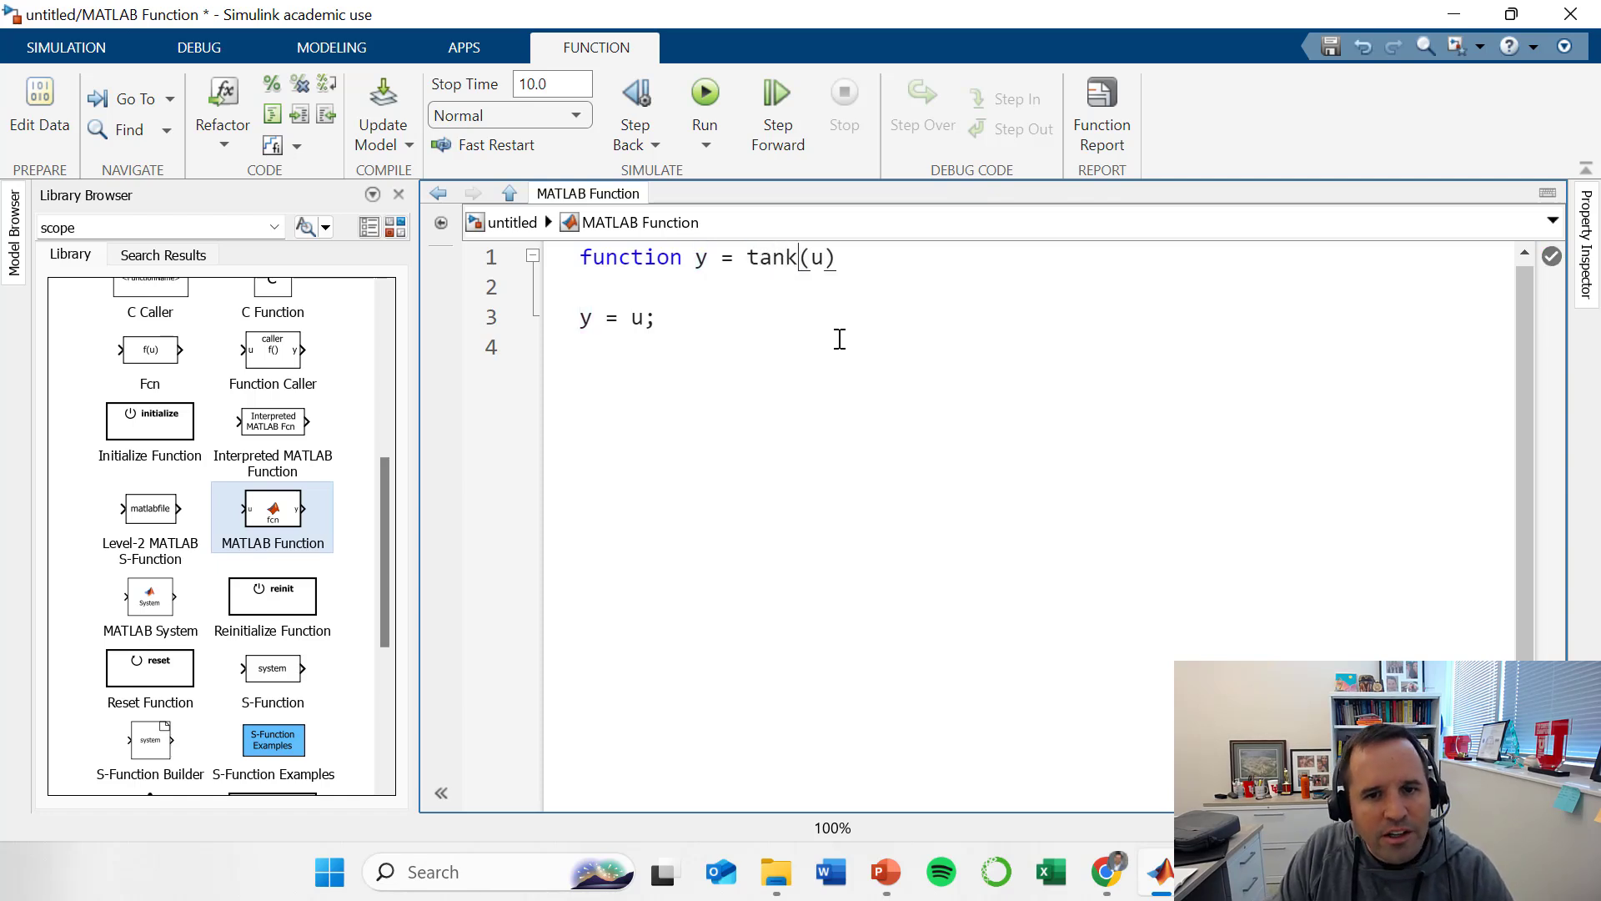
key(Right)
key(Right)
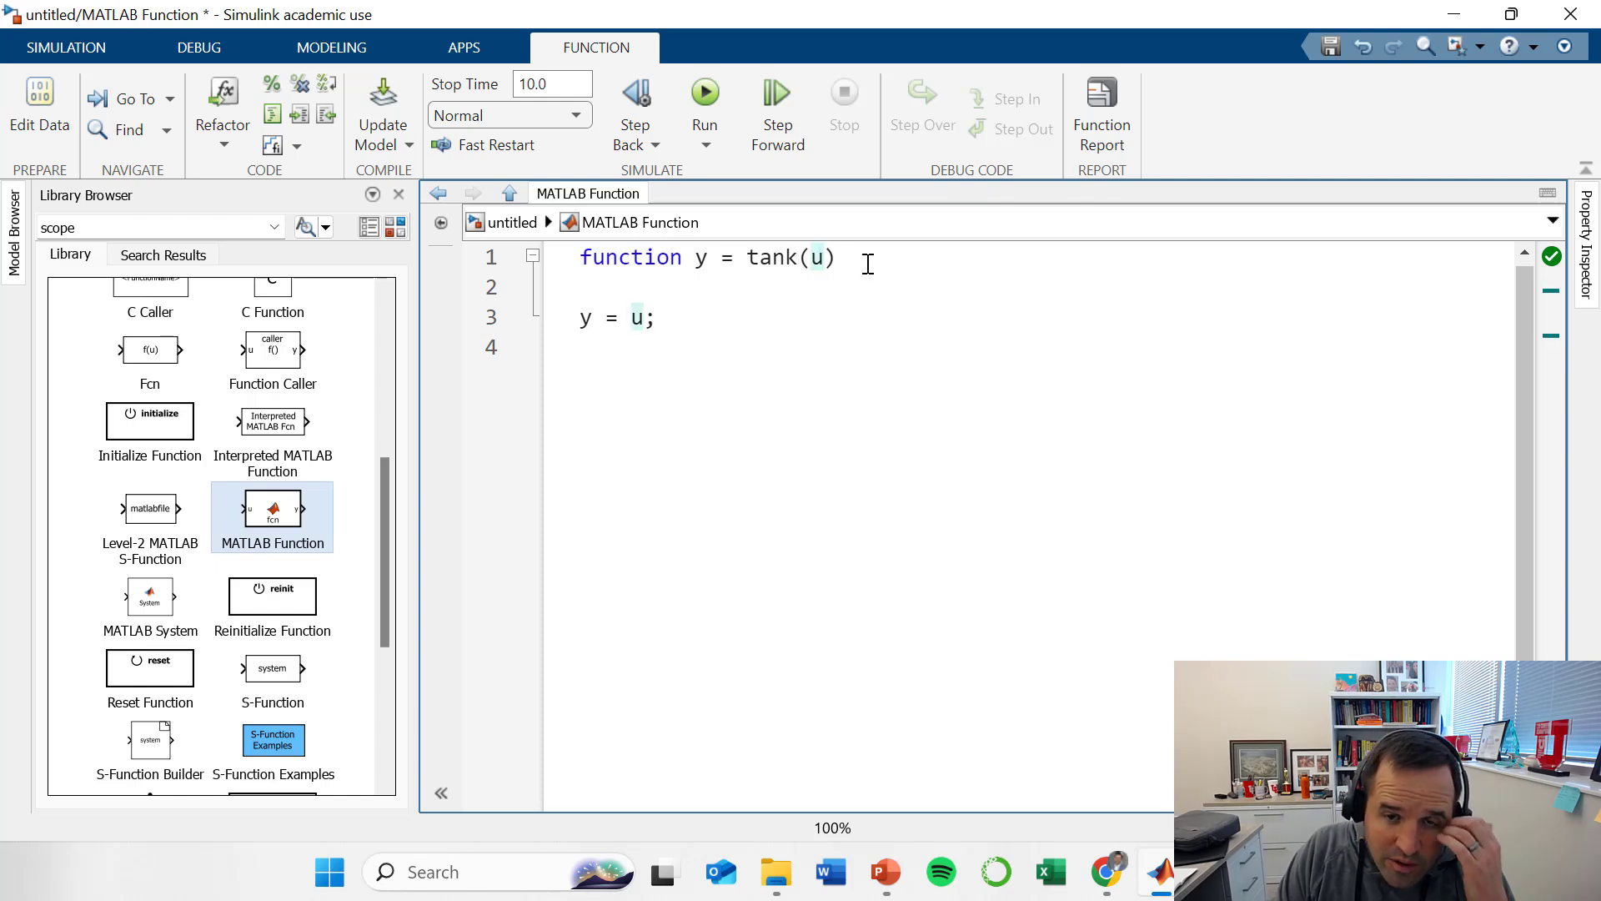
key(BackSpace)
text(Q)
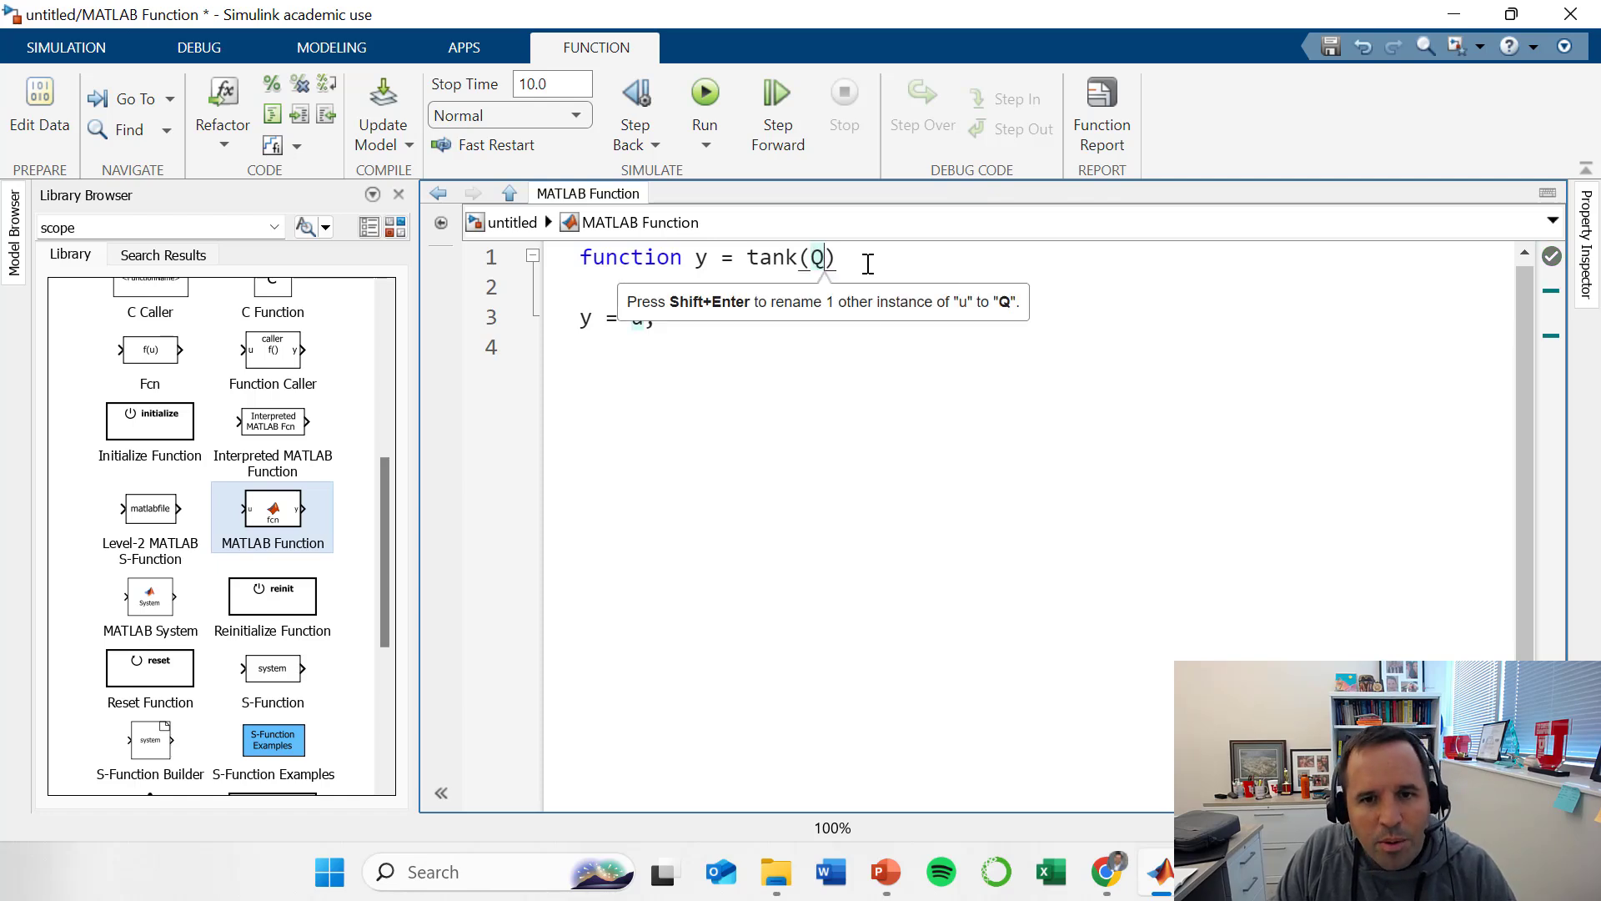
text(in, )
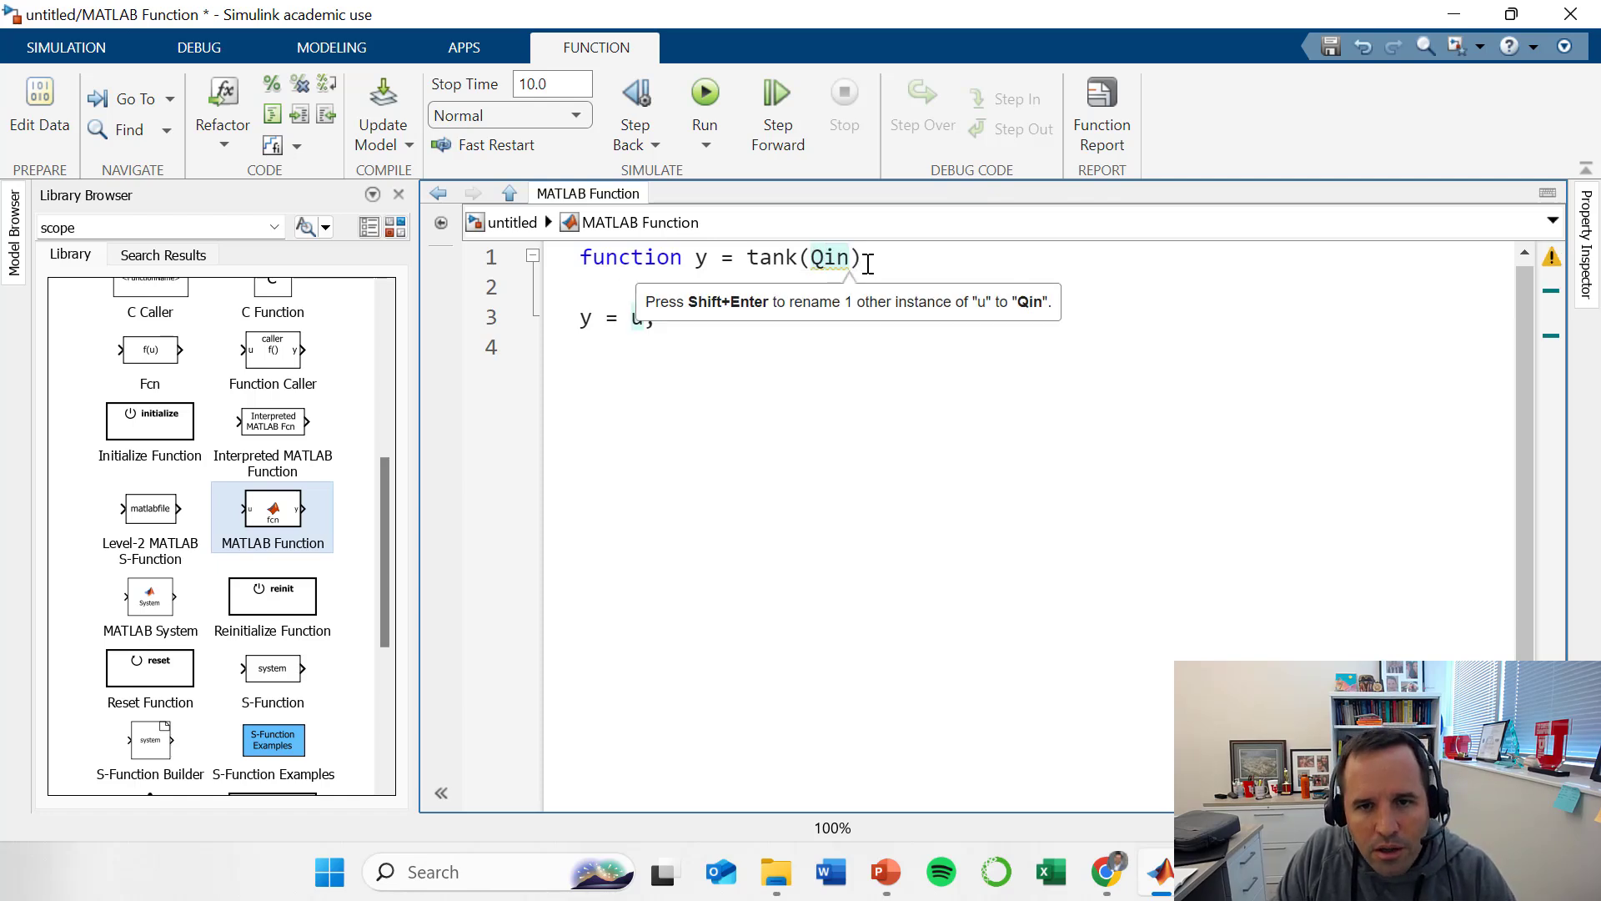
text(Qout)
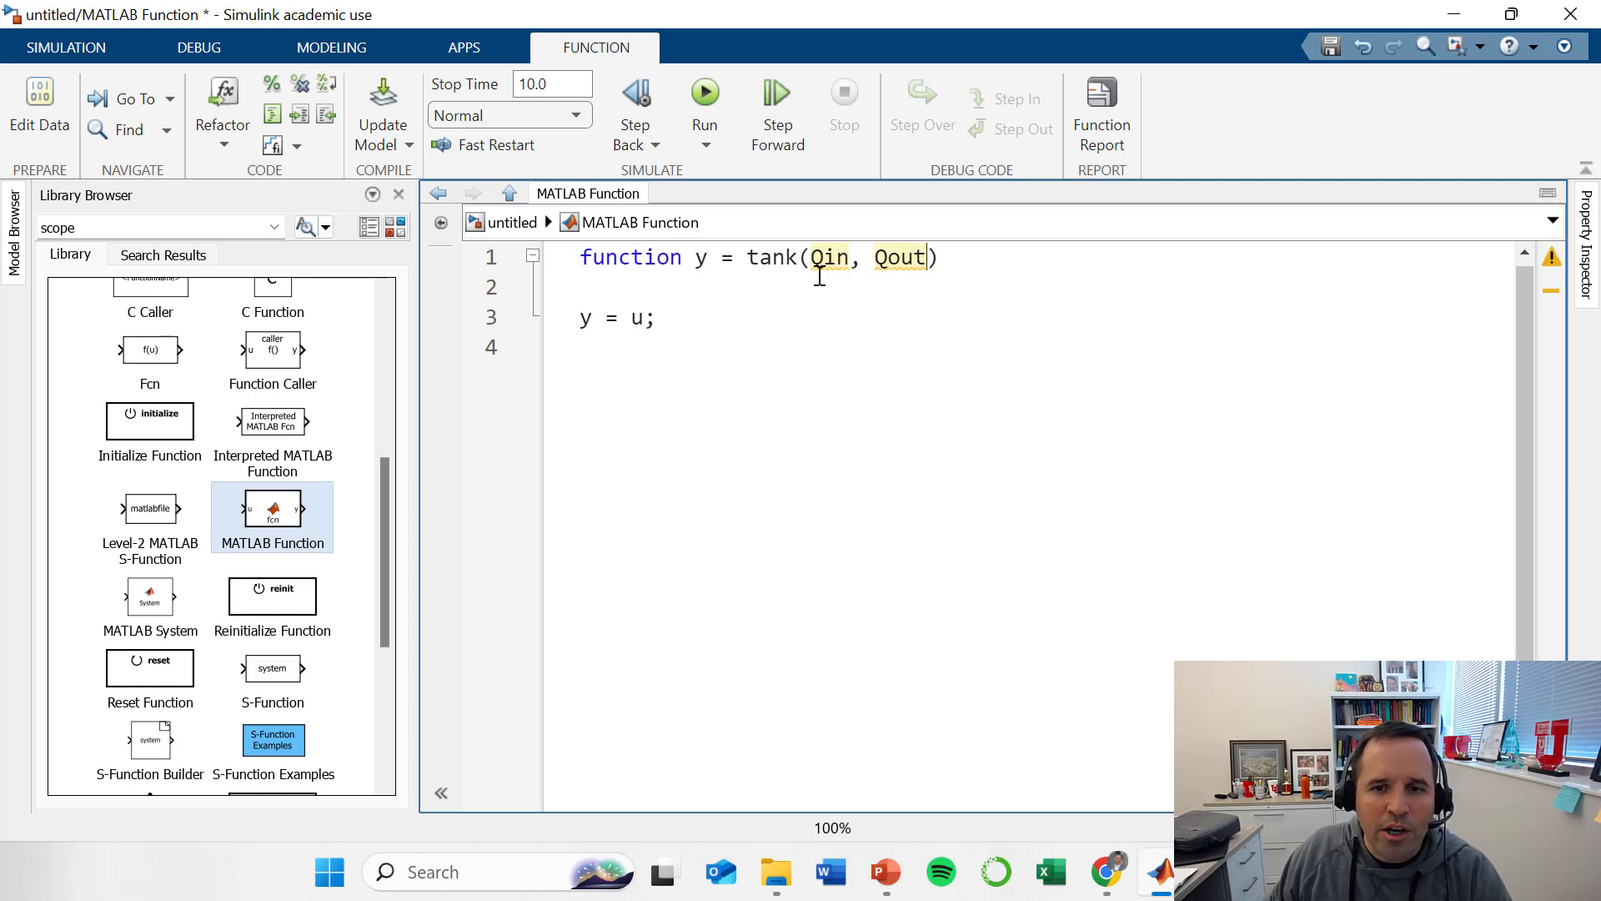
mouse_move(893, 260)
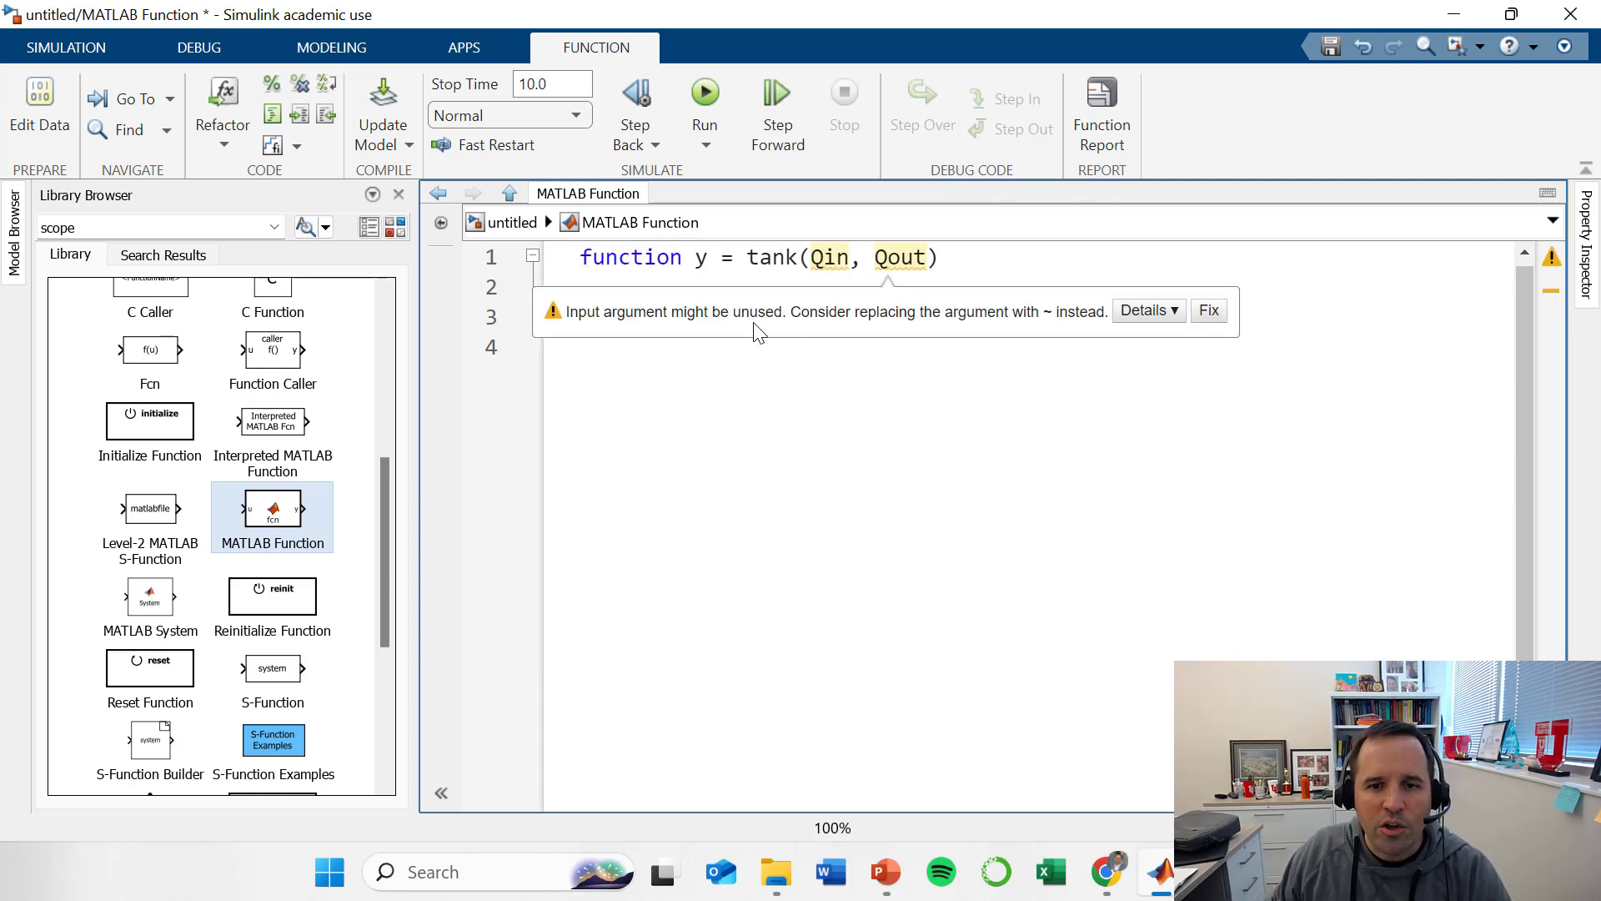
click(587, 278)
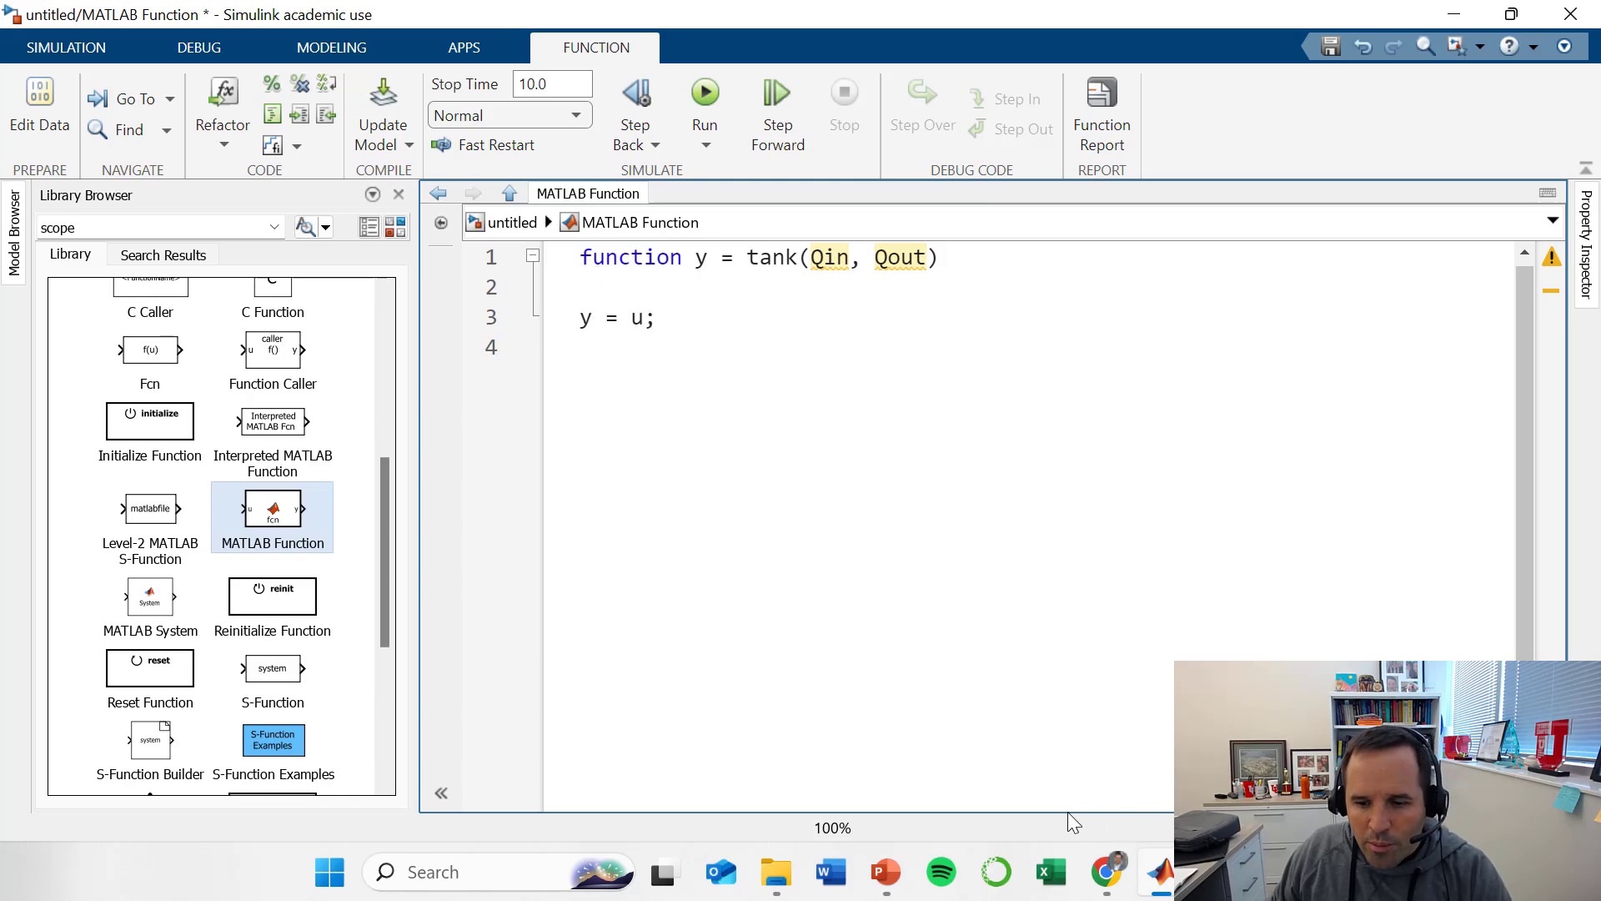
Check the tank block's new ports in the diagram, then reopen its code at output y.
mouse_move(886, 871)
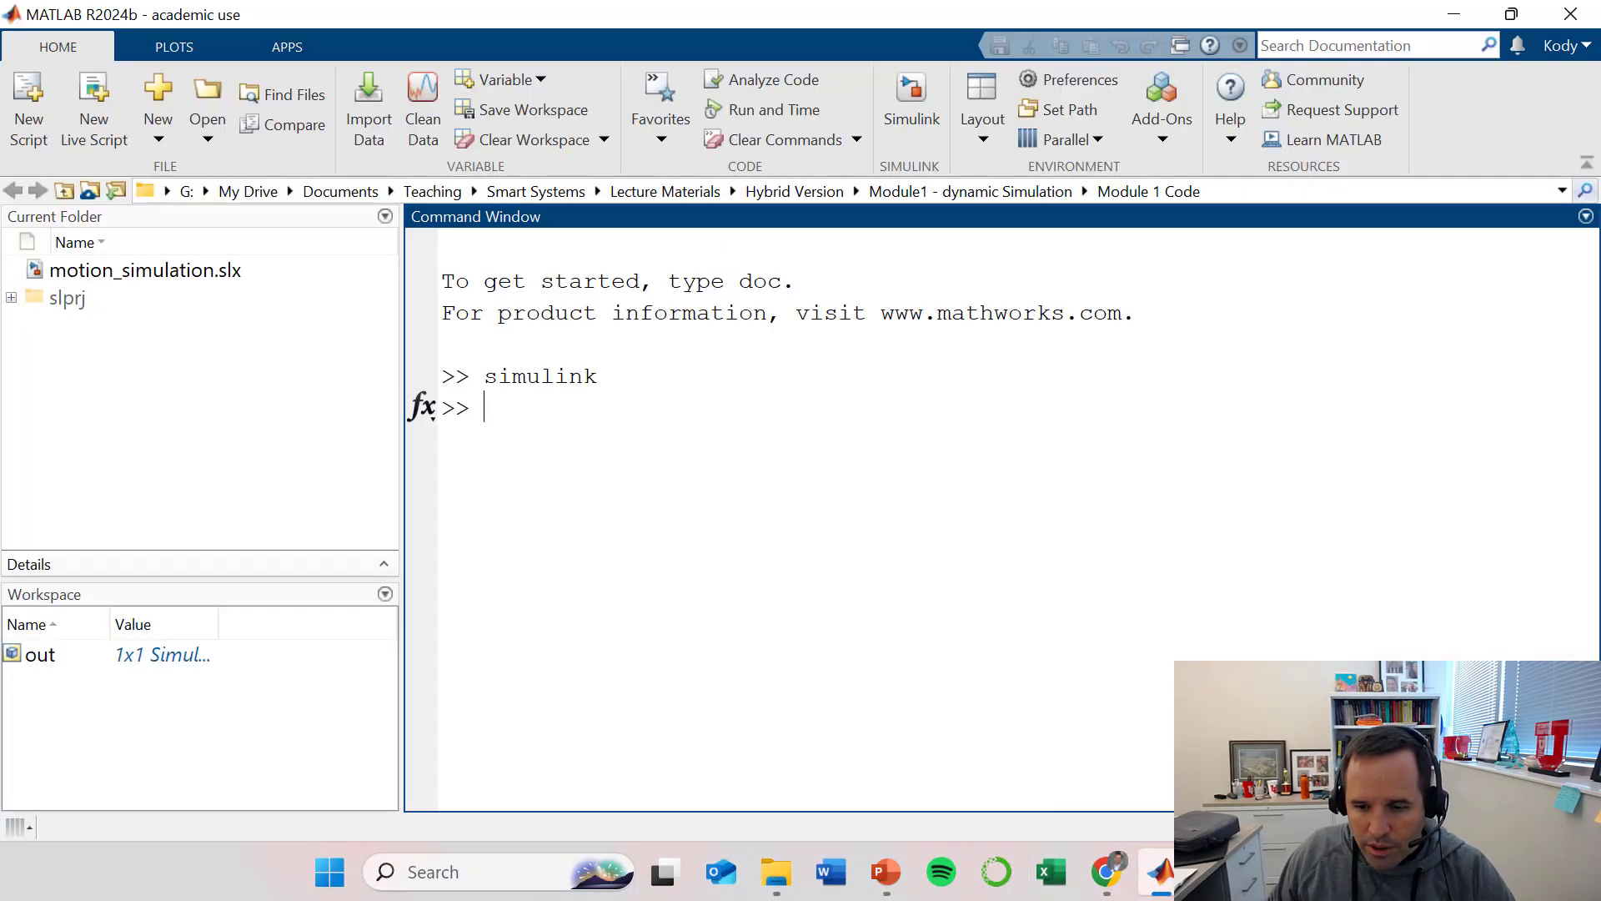
mouse_move(1160, 872)
click(1060, 734)
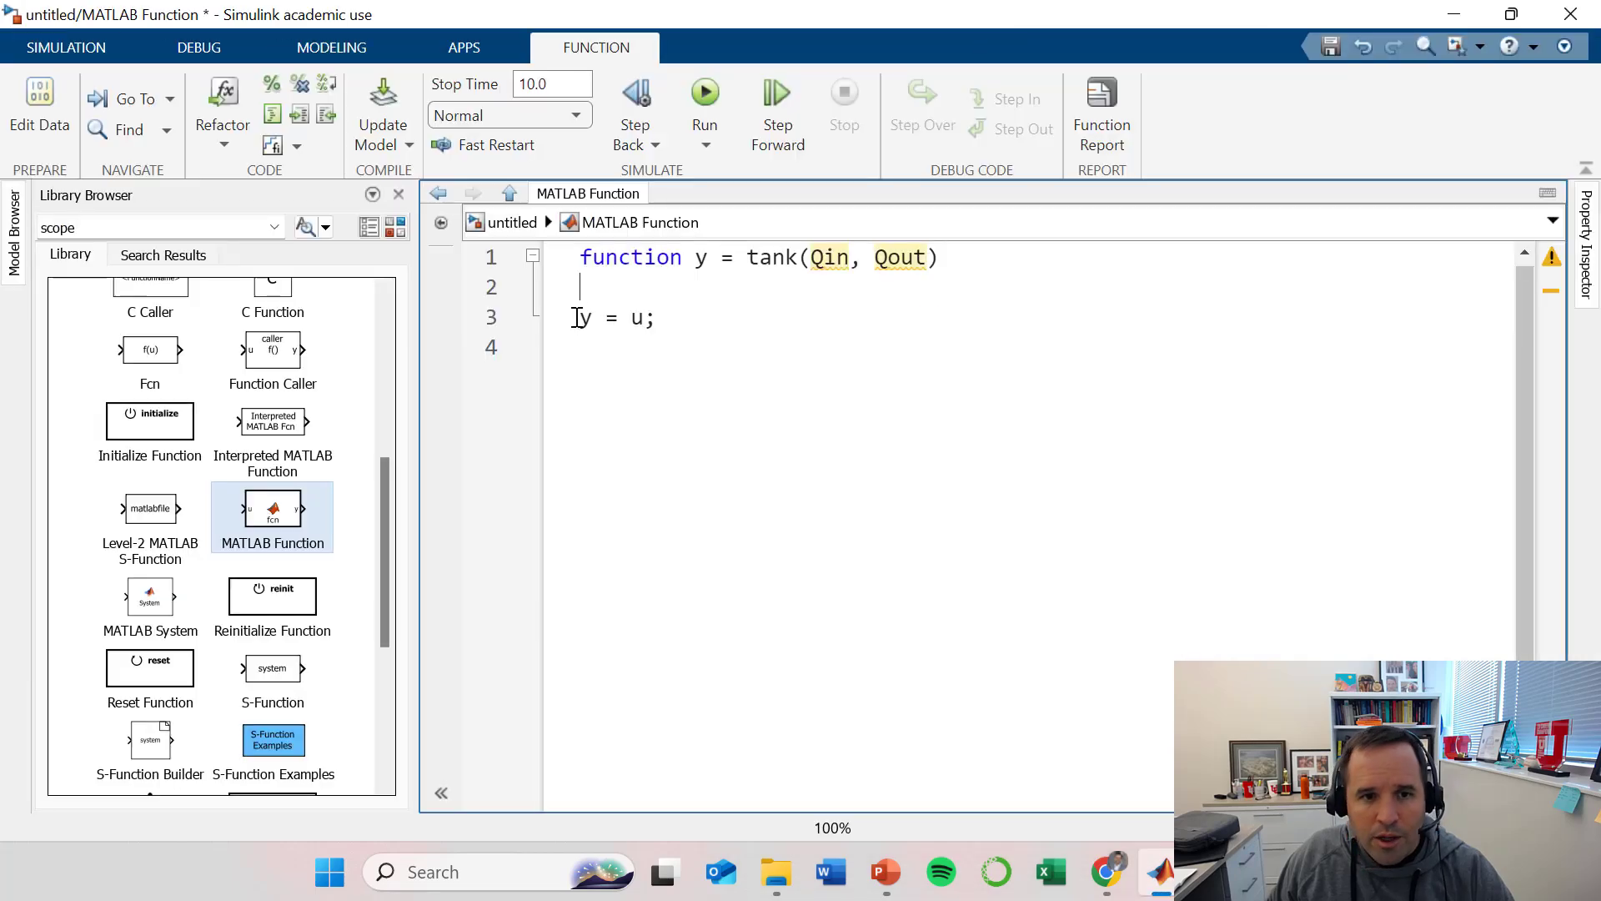
click(513, 223)
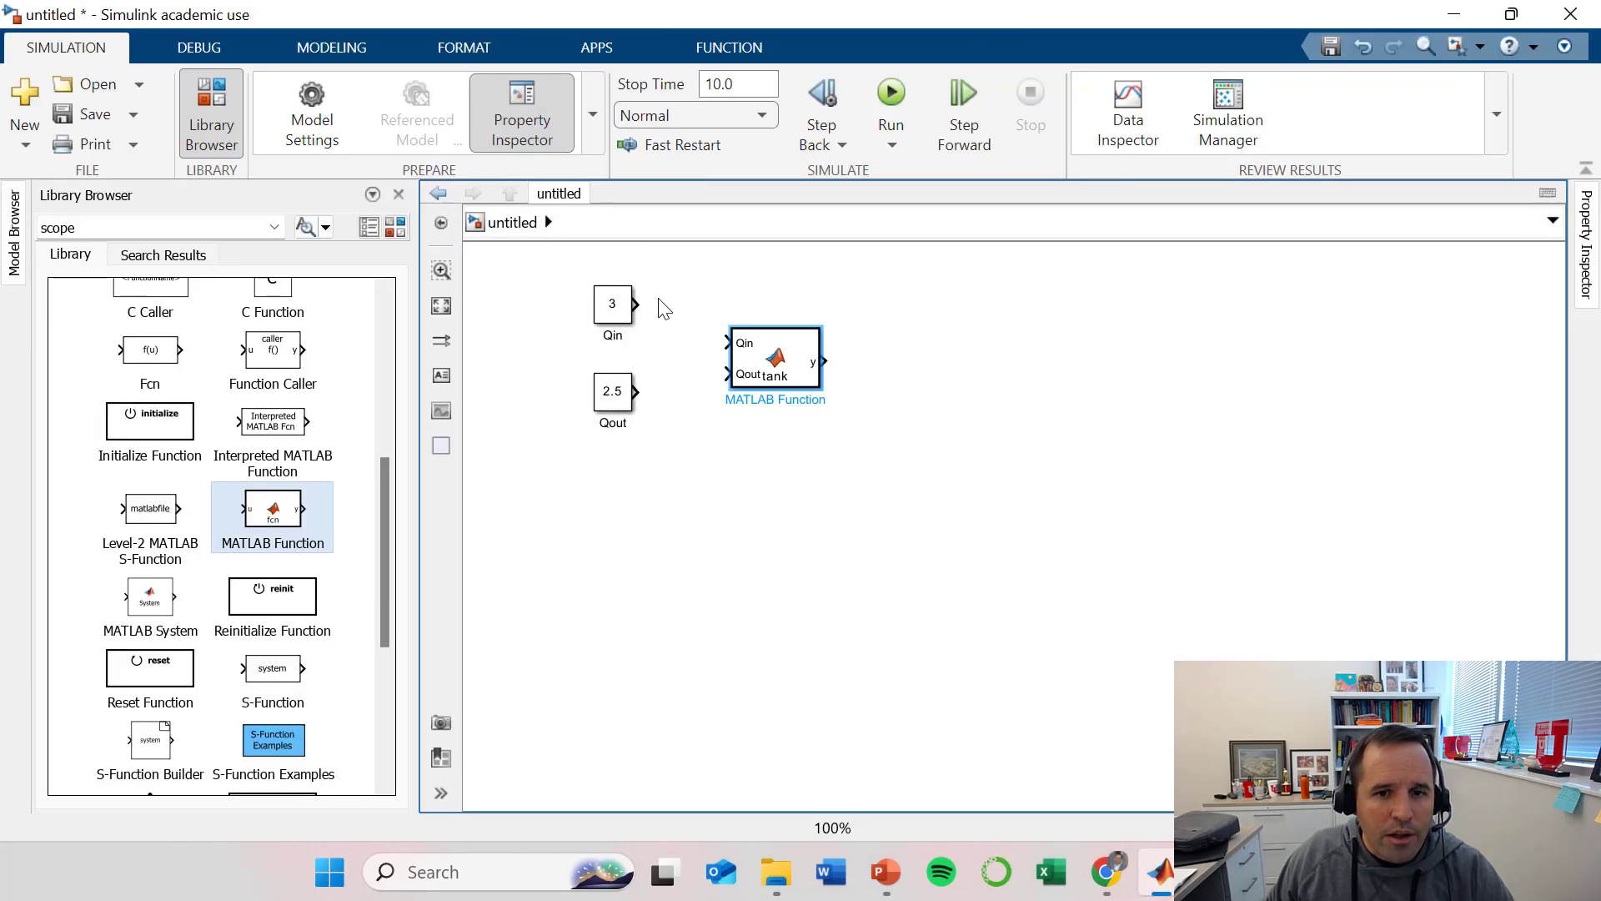
double_click(755, 355)
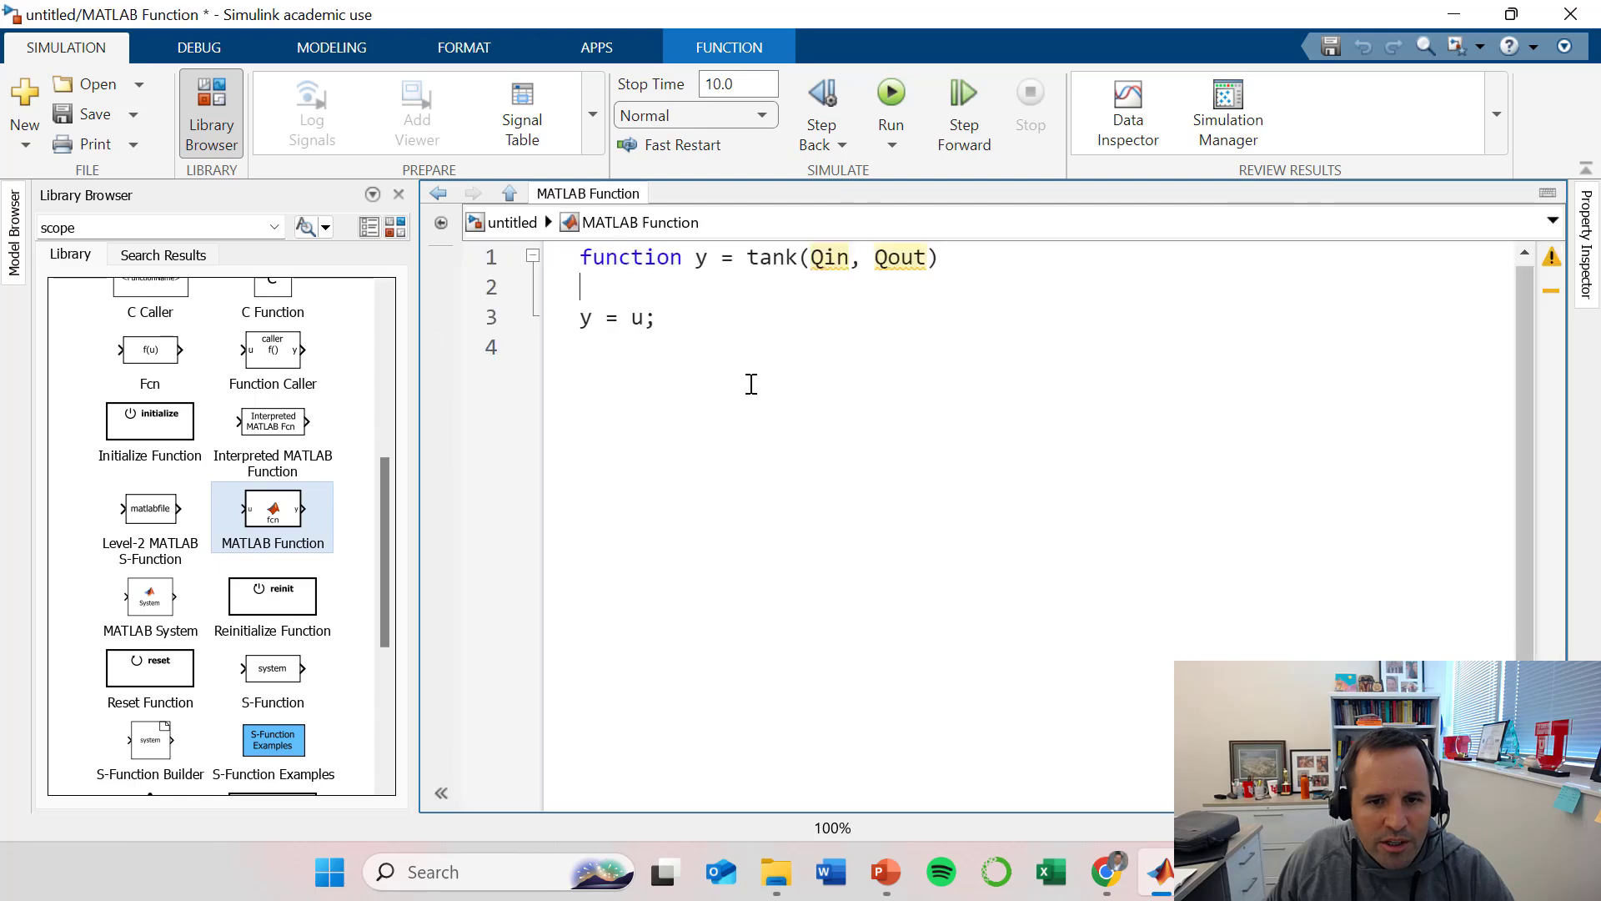
click(502, 223)
double_click(775, 386)
click(704, 265)
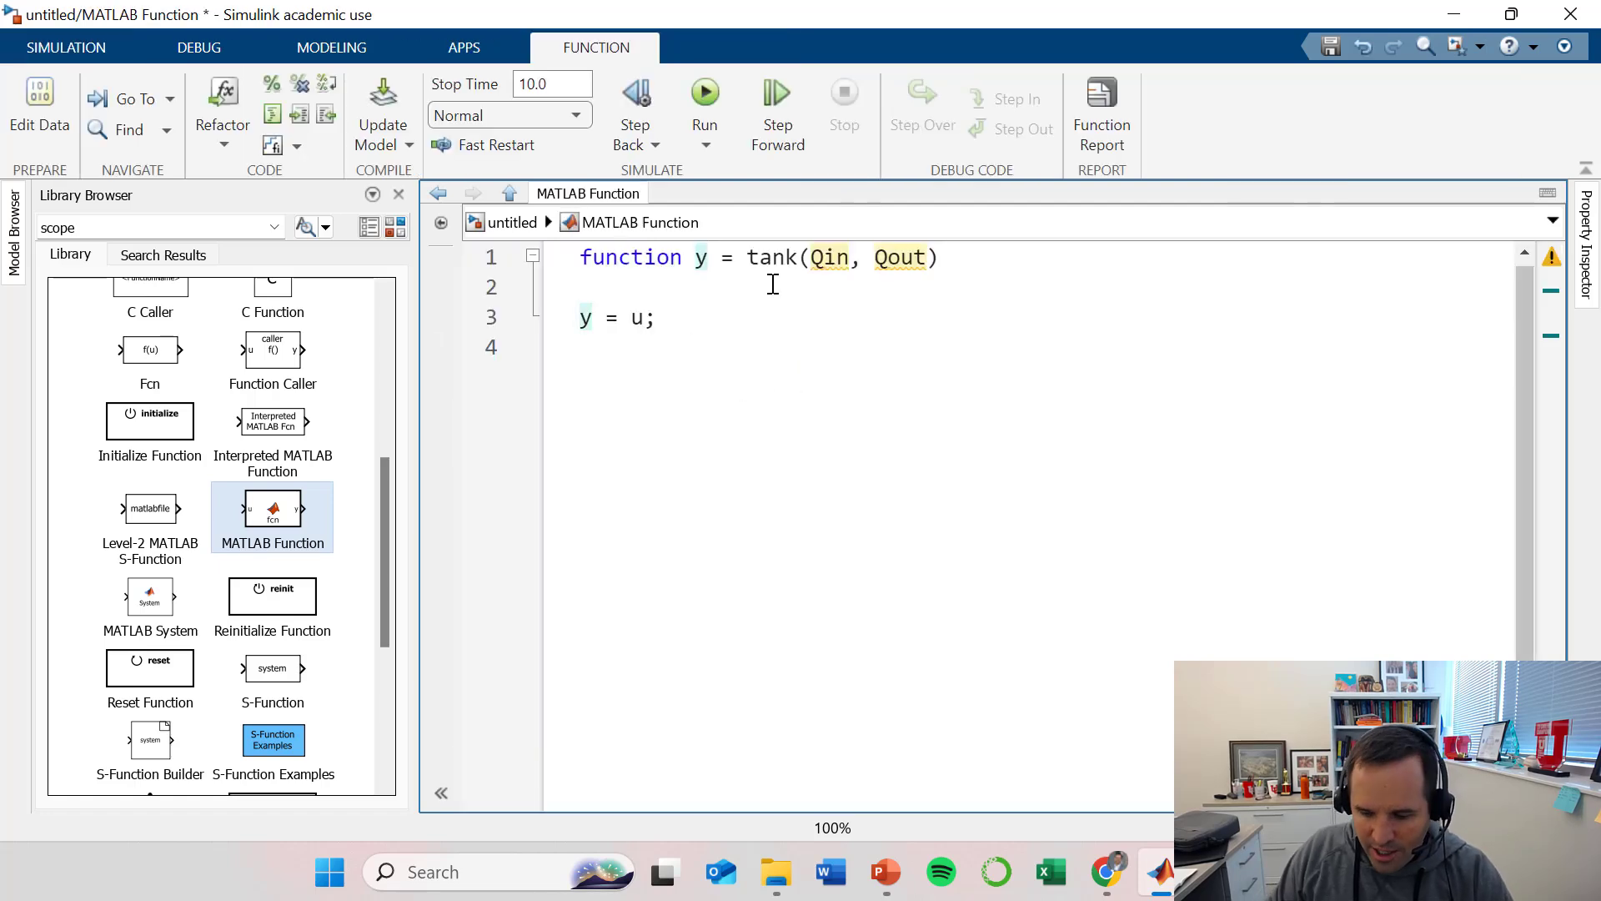
Rename the output y to dVdt and delete the old y = u; body line.
key(BackSpace)
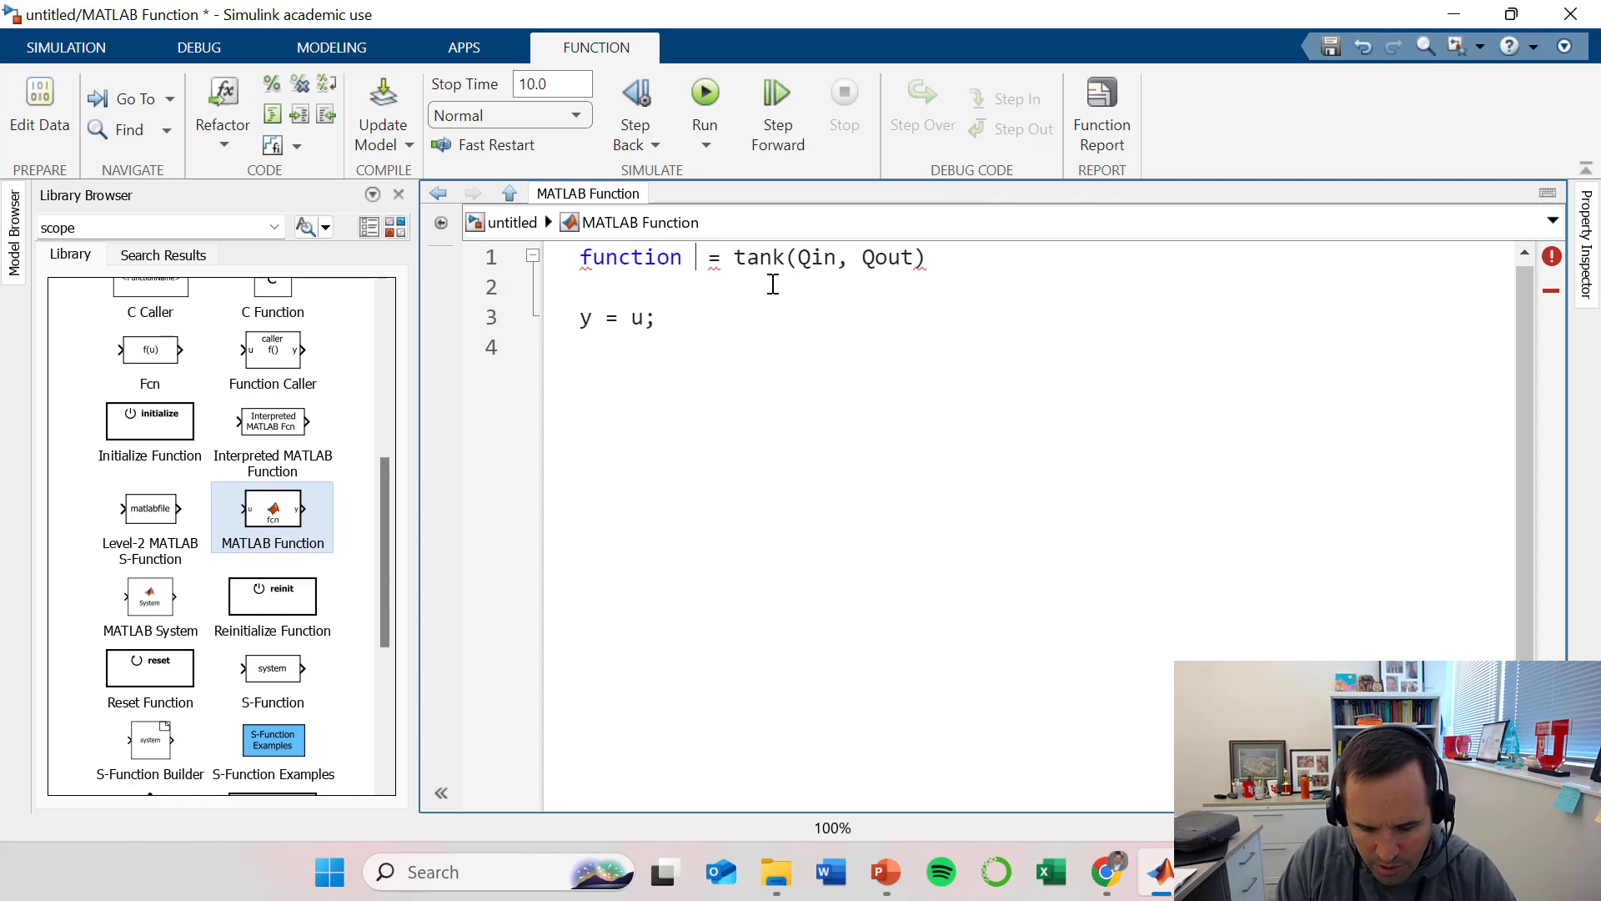
text(dVdt)
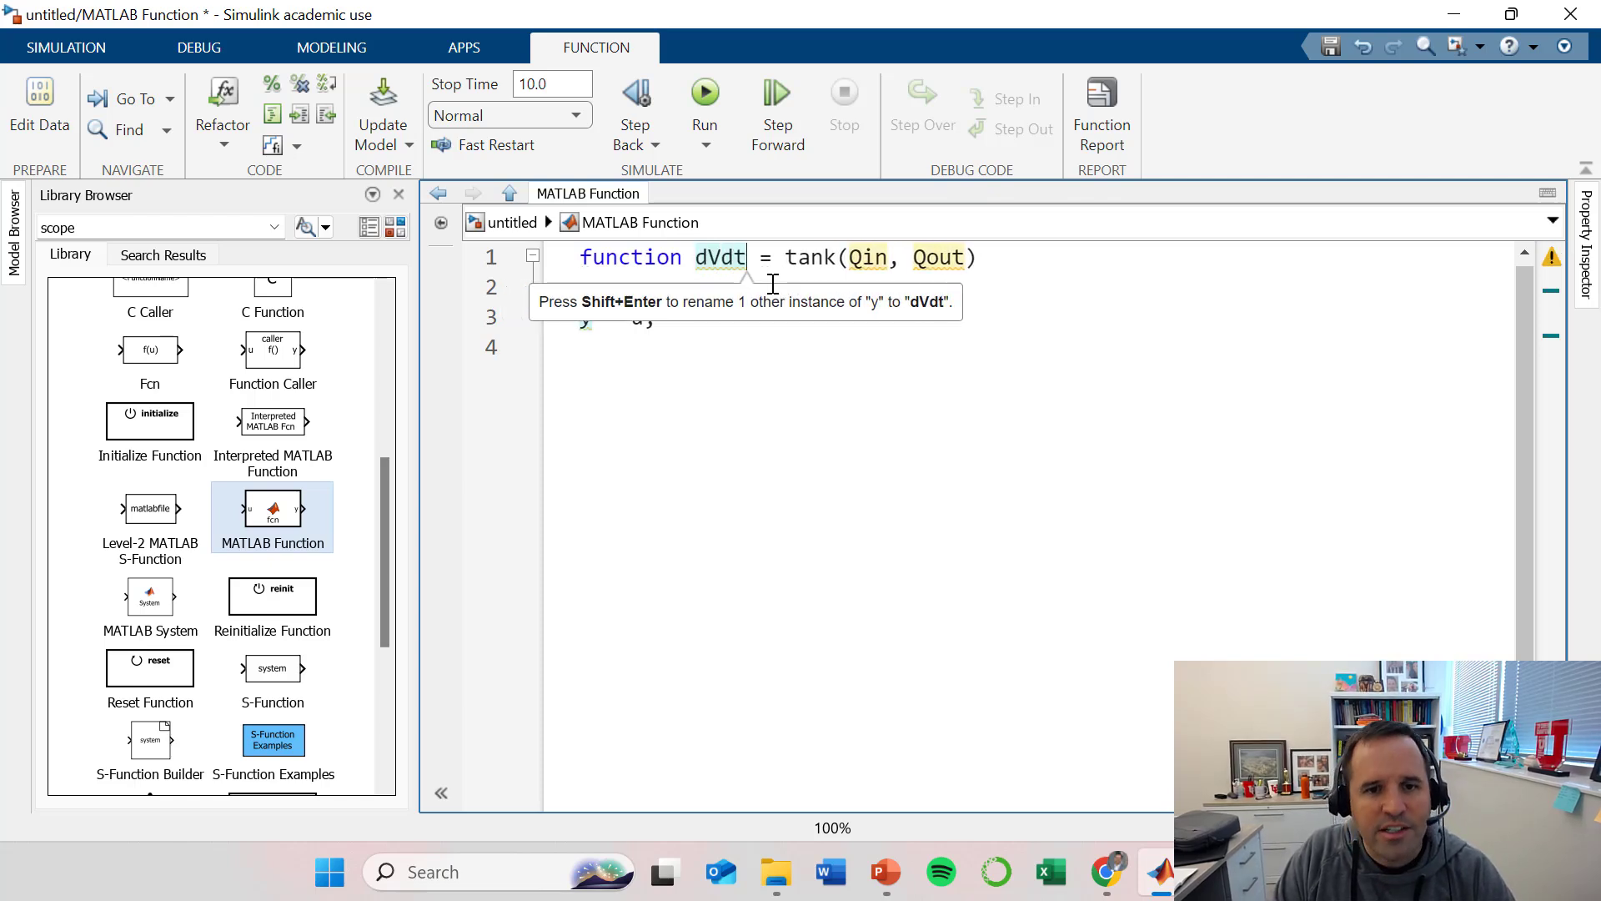
click(1002, 253)
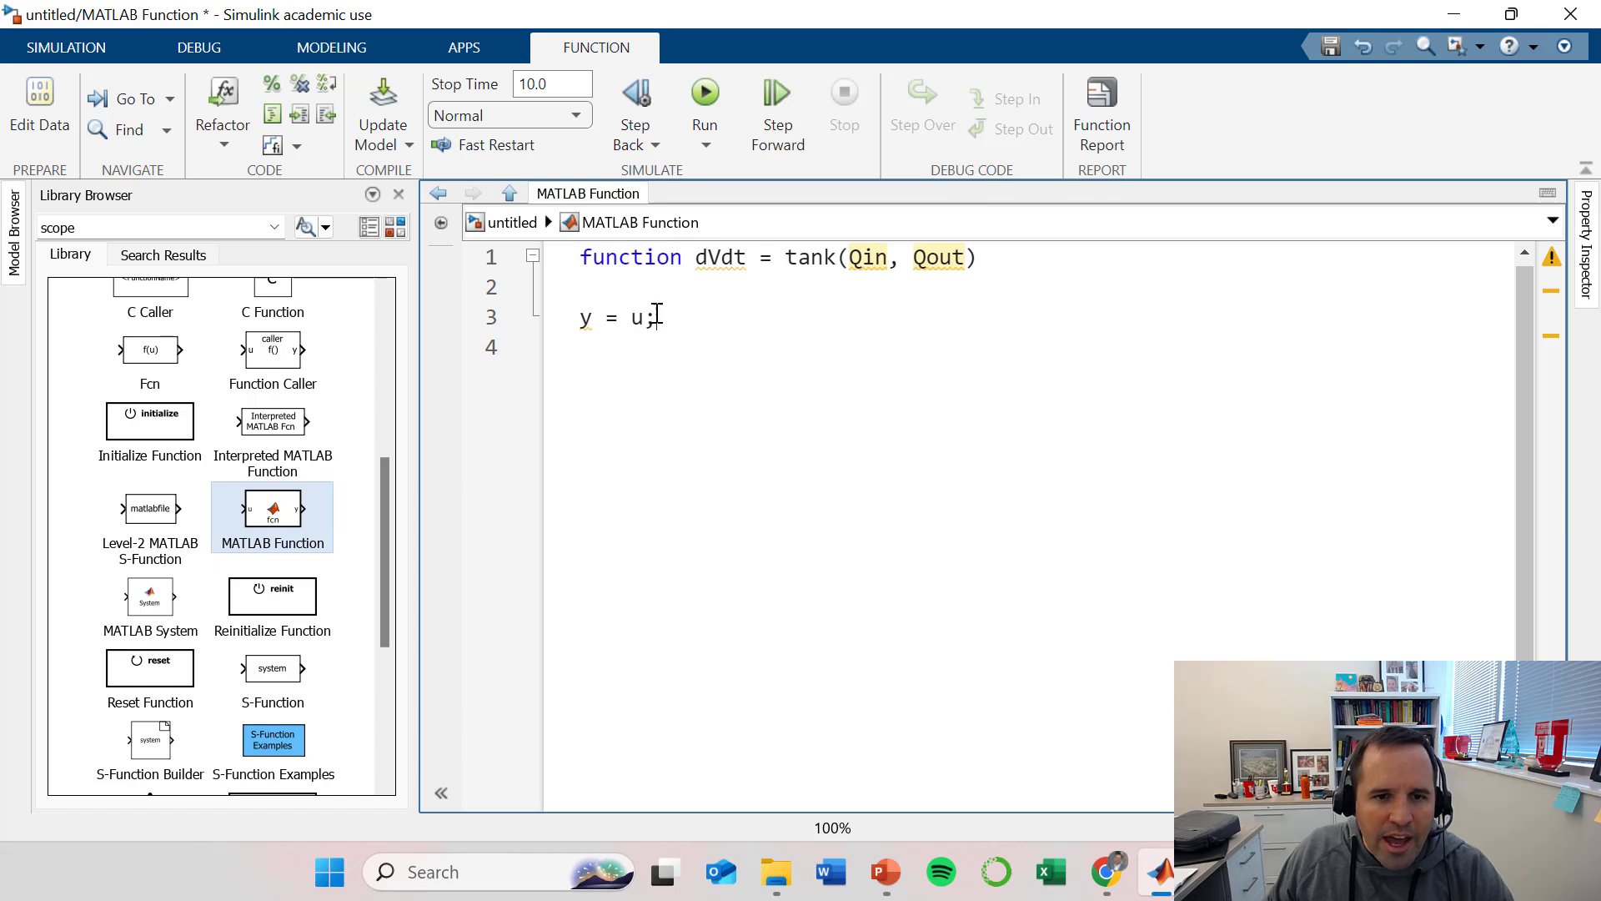
key(BackSpace)
key(BackSpace)
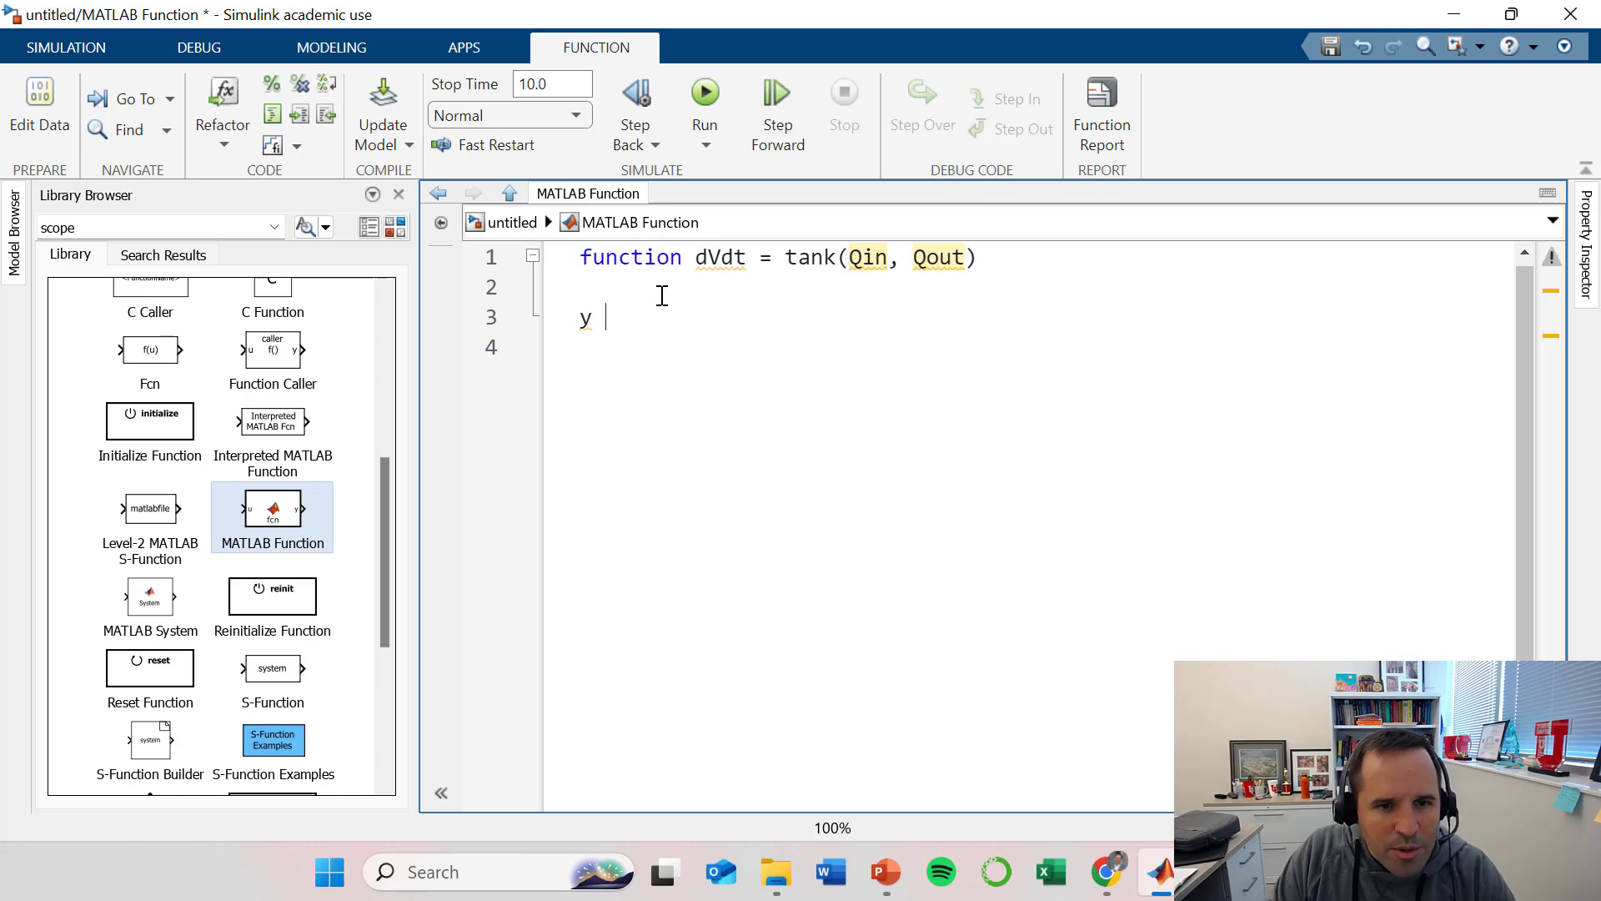
key(BackSpace)
key(BackSpace)
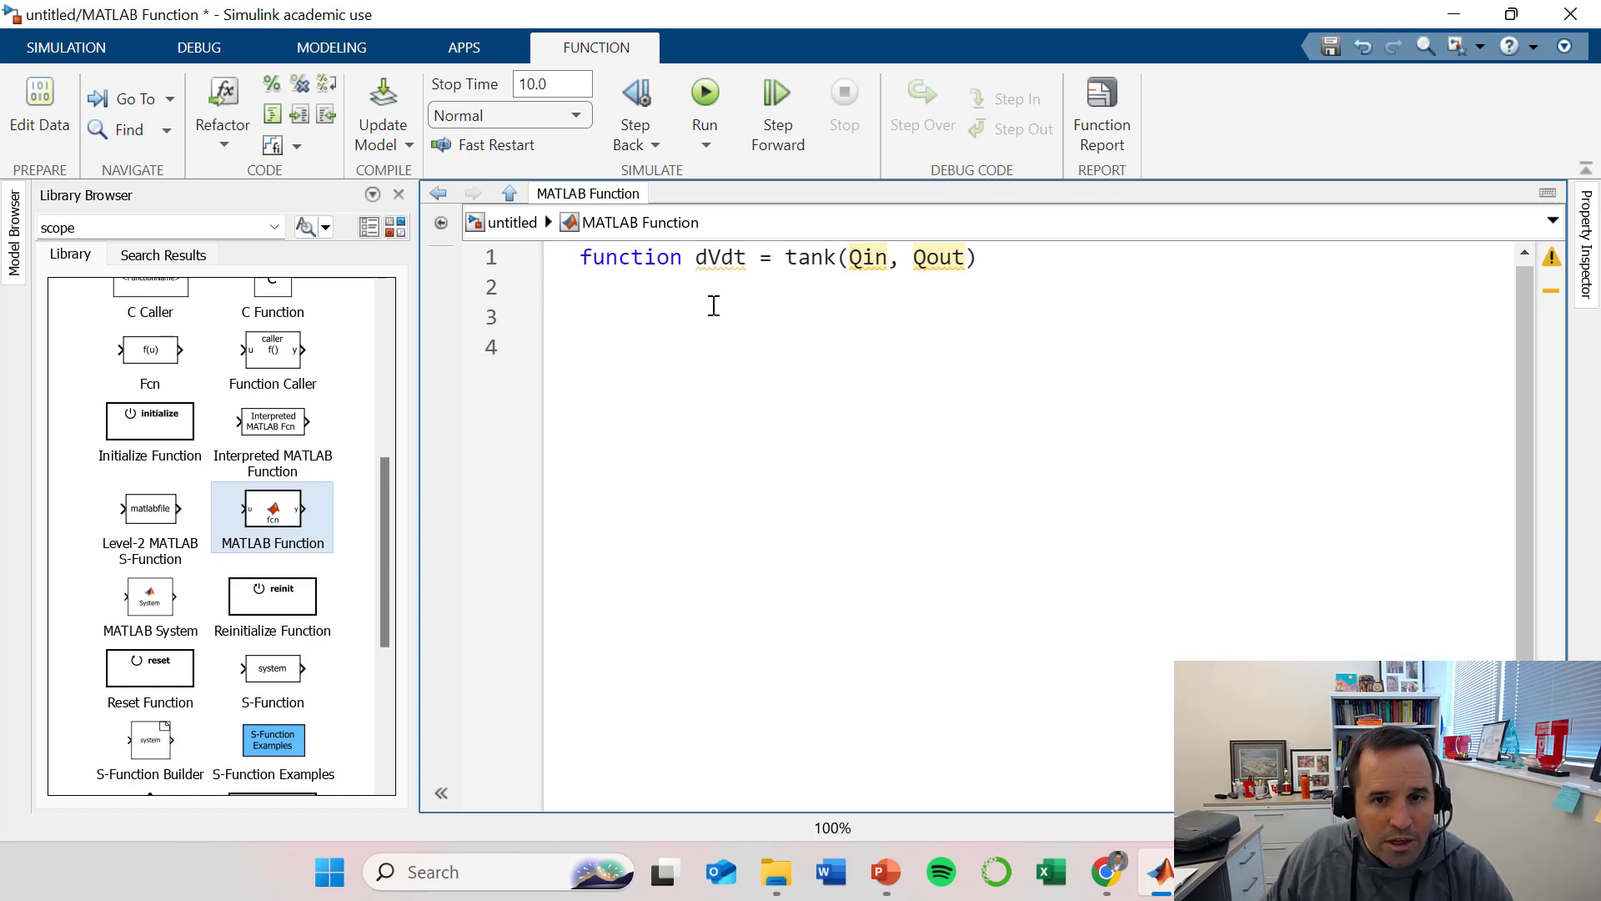
mouse_move(880, 264)
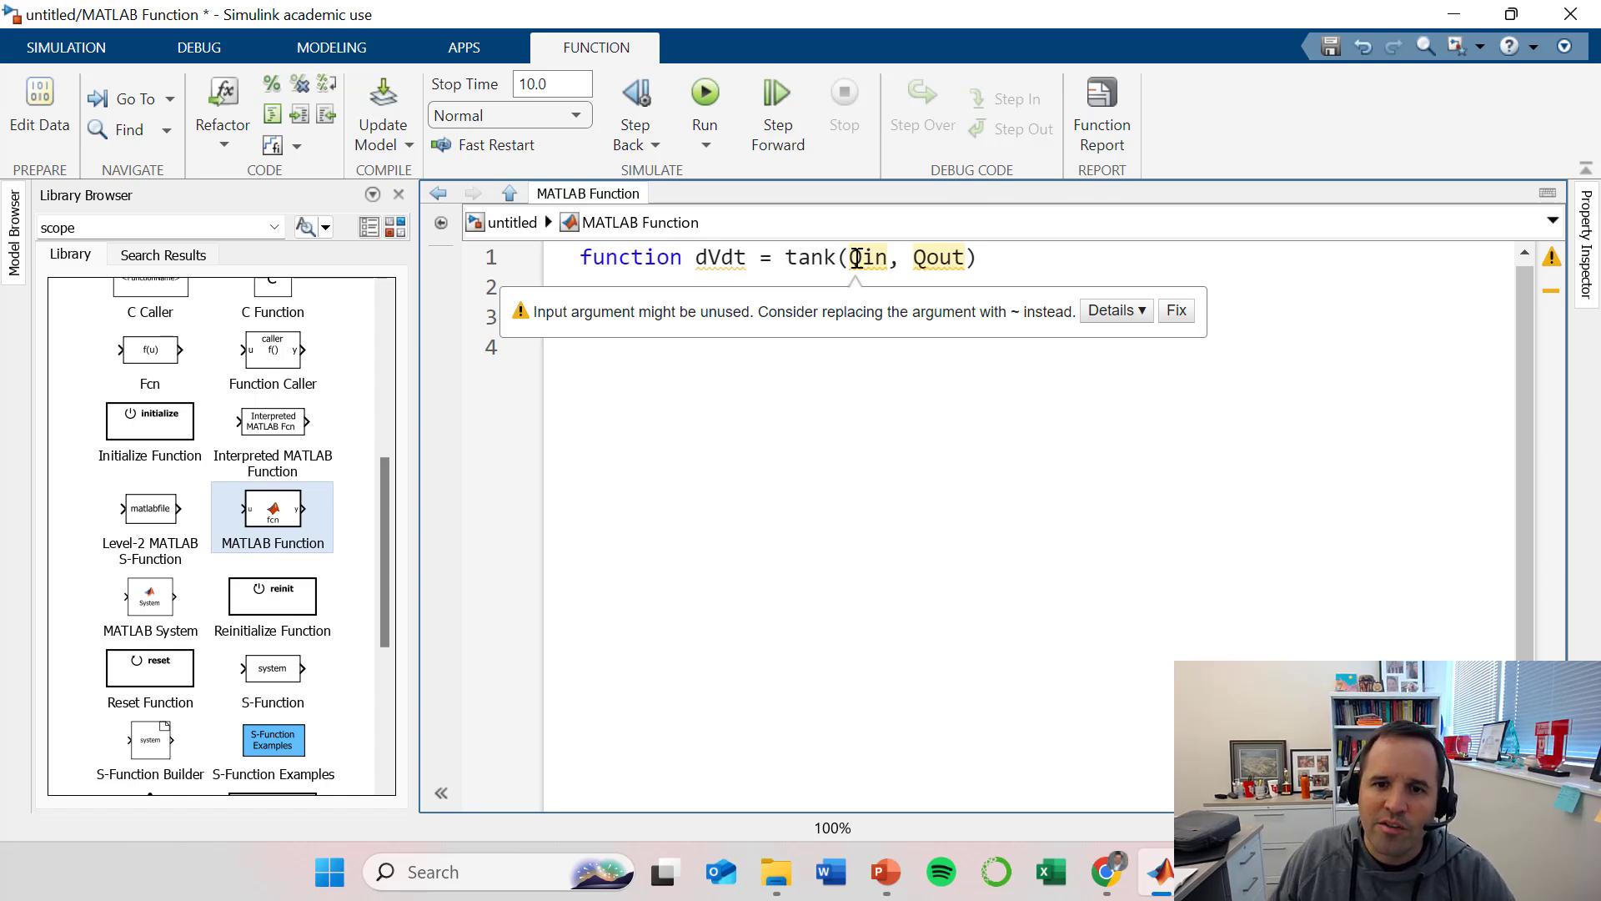
mouse_move(730, 260)
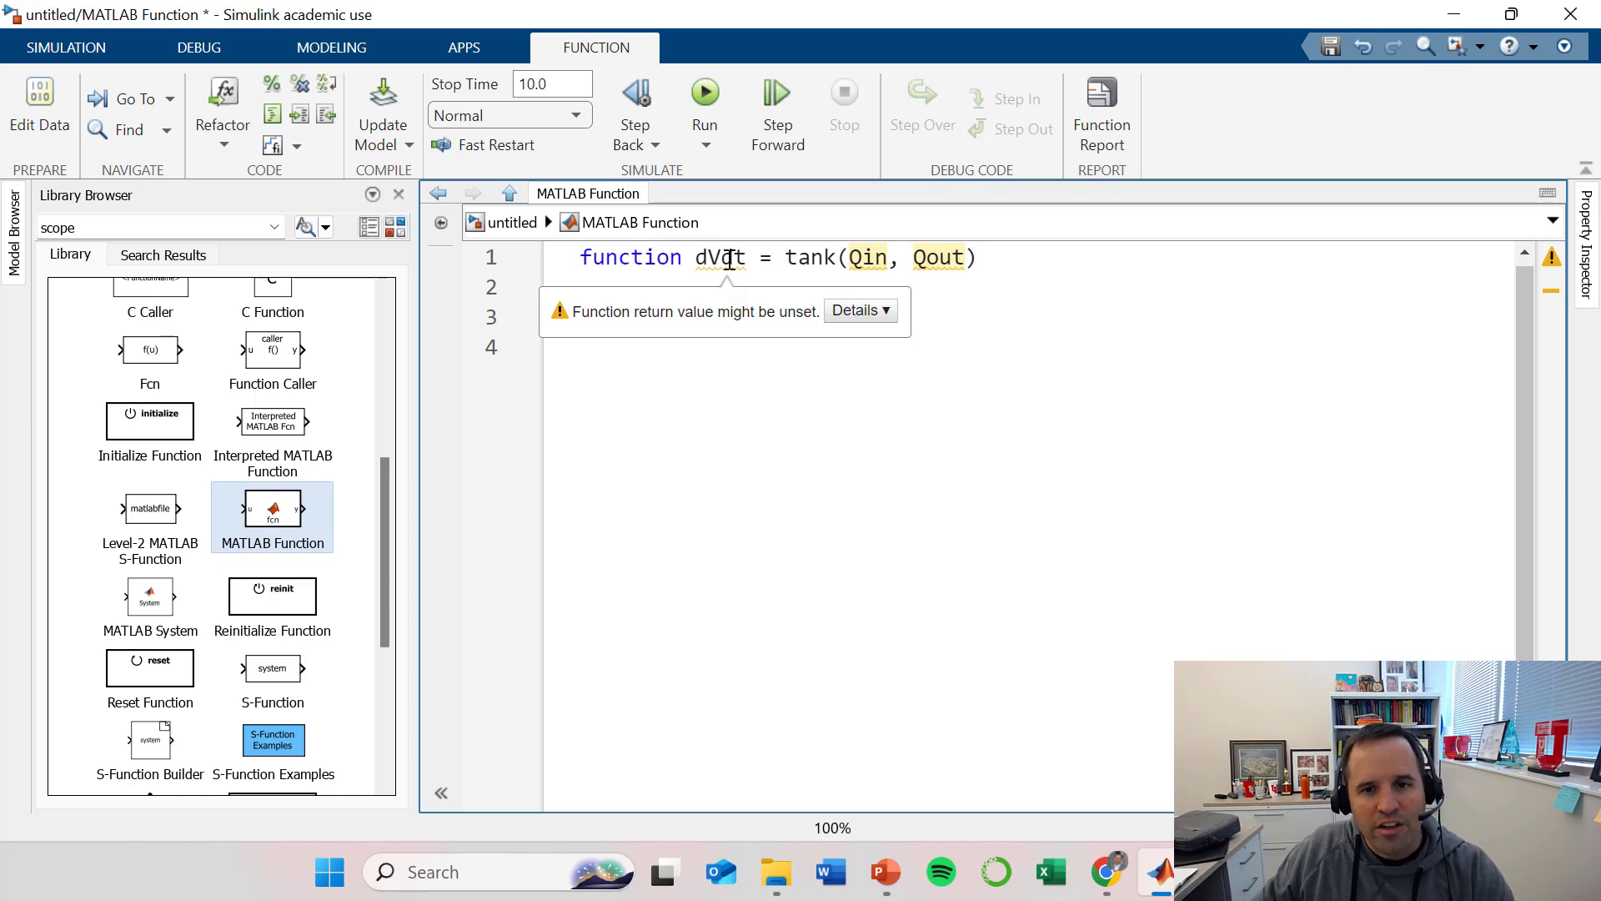
Write the body line dVdt = Qin - Qout; so the analyzer shows no warnings.
click(915, 334)
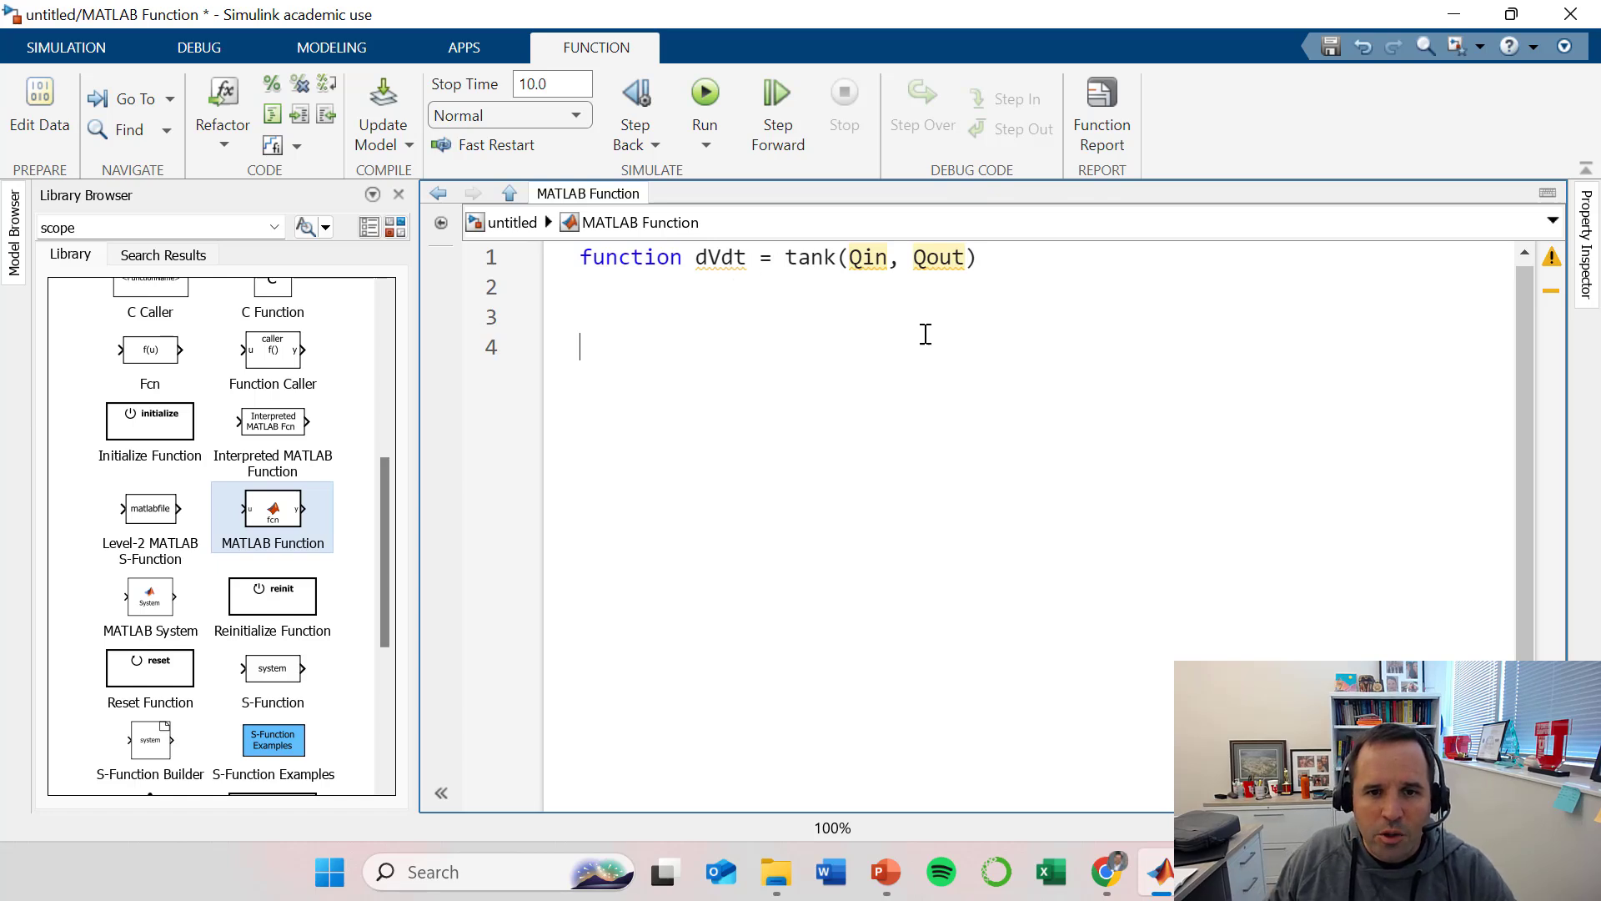
key(BackSpace)
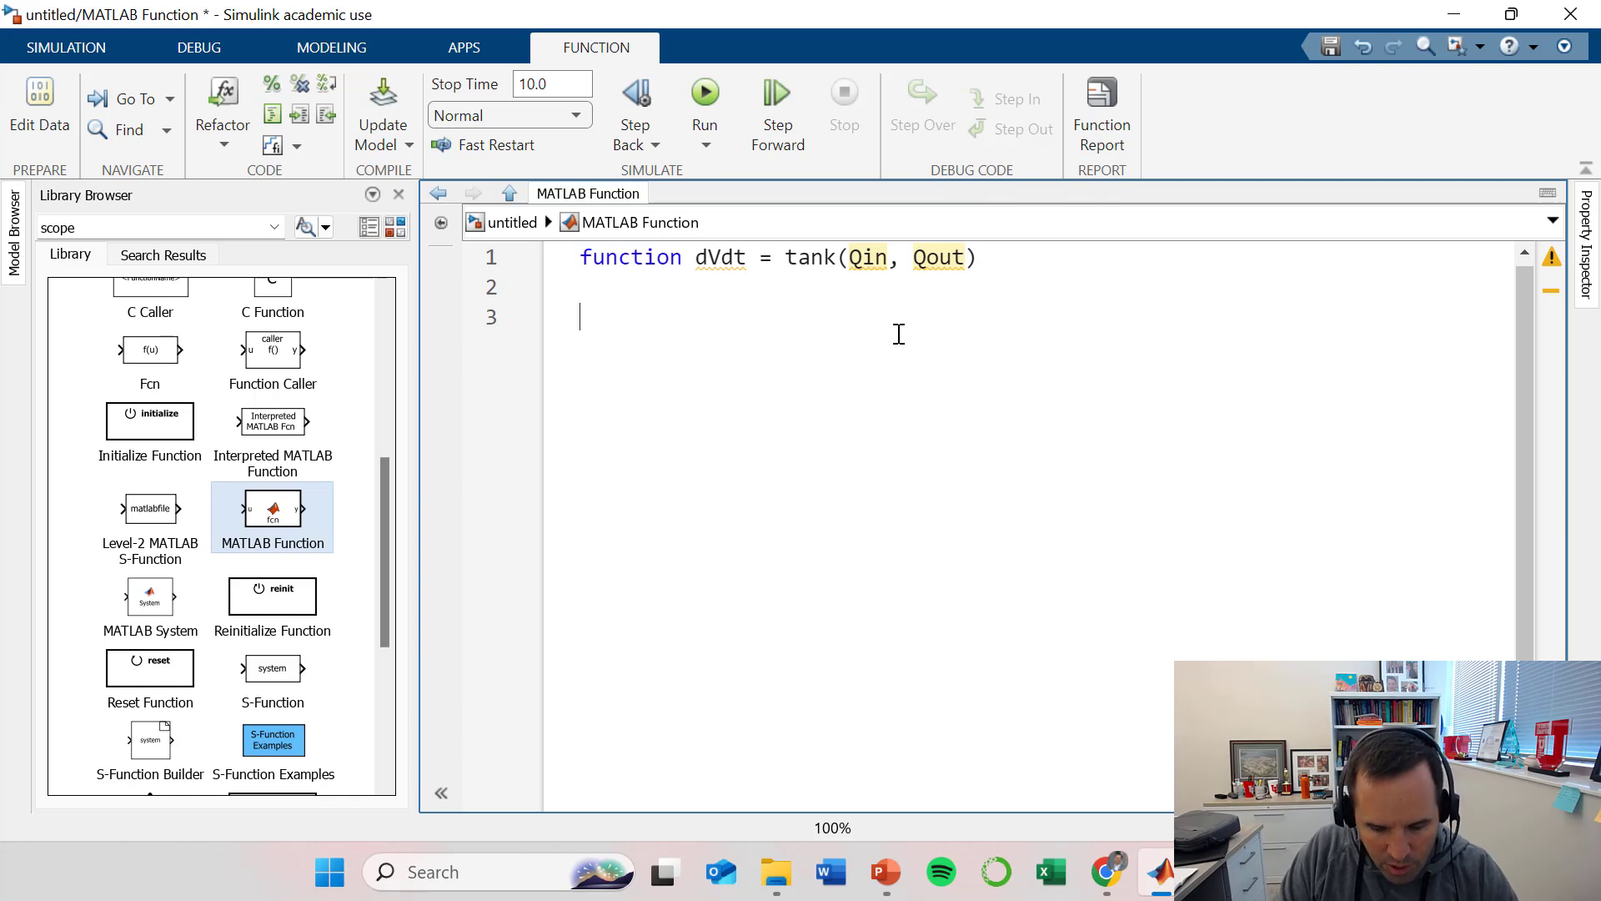
text(dVdt)
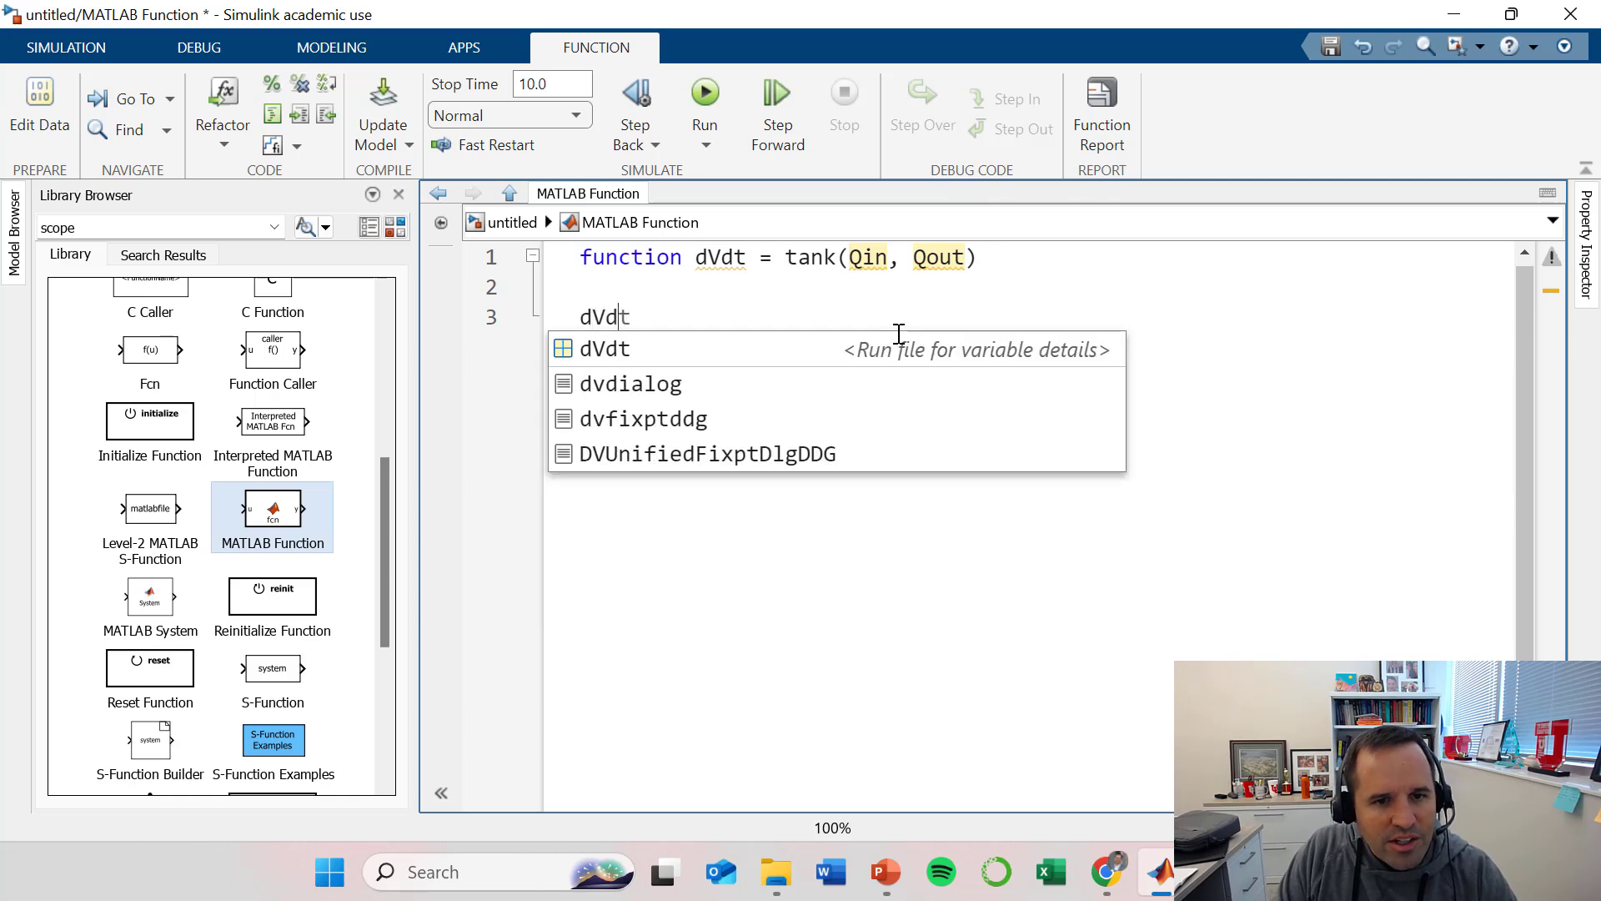
text( =)
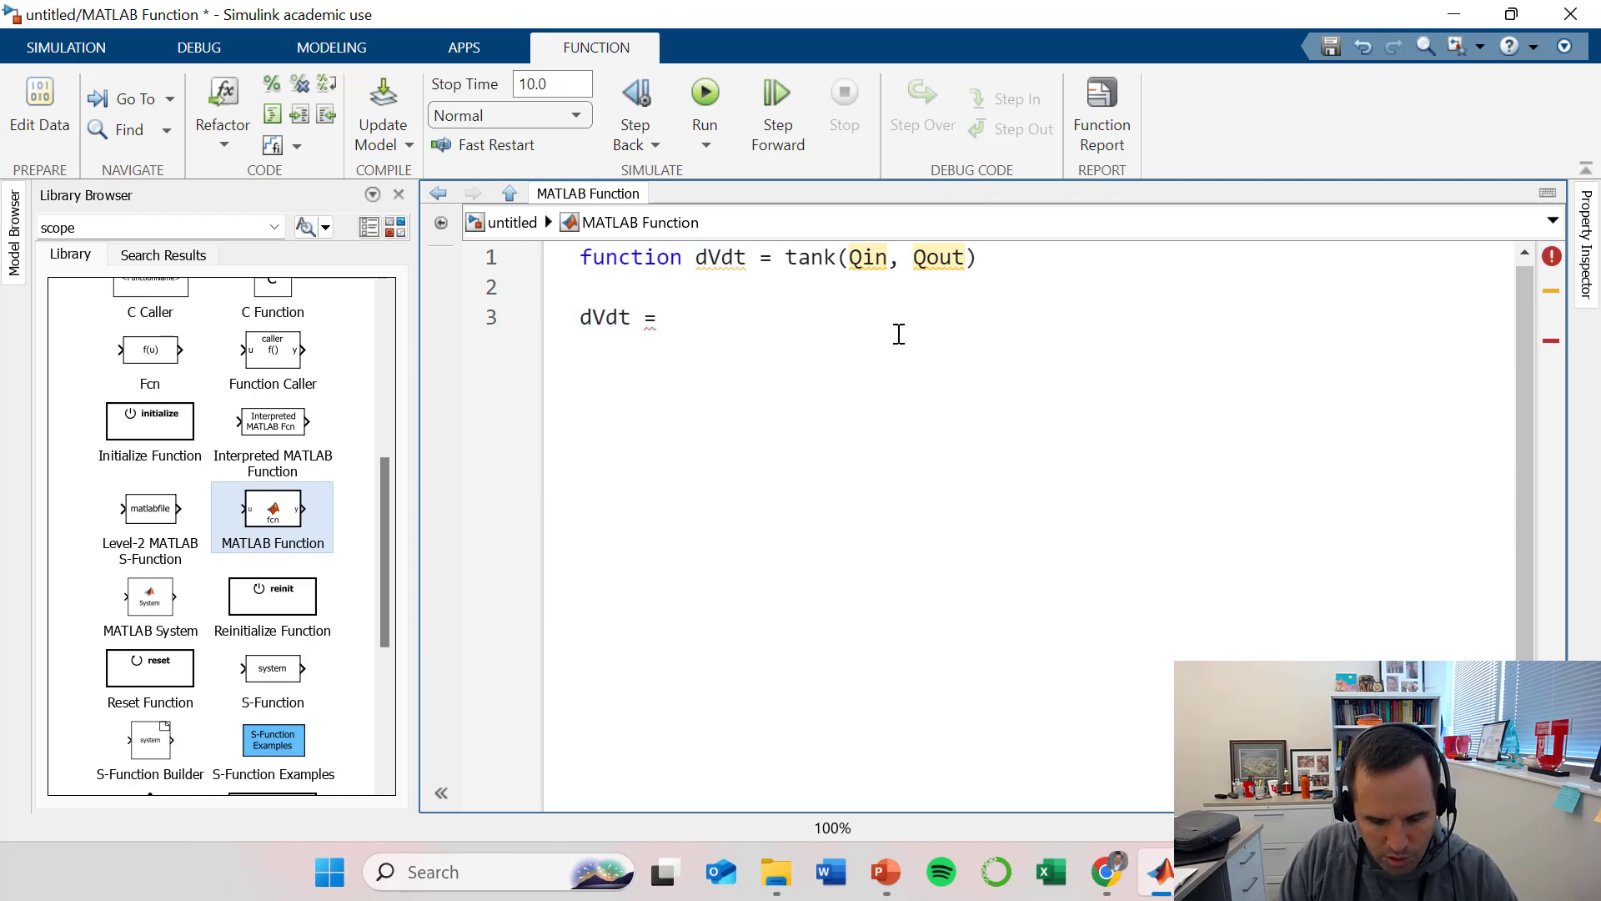
text( Qin - Qout)
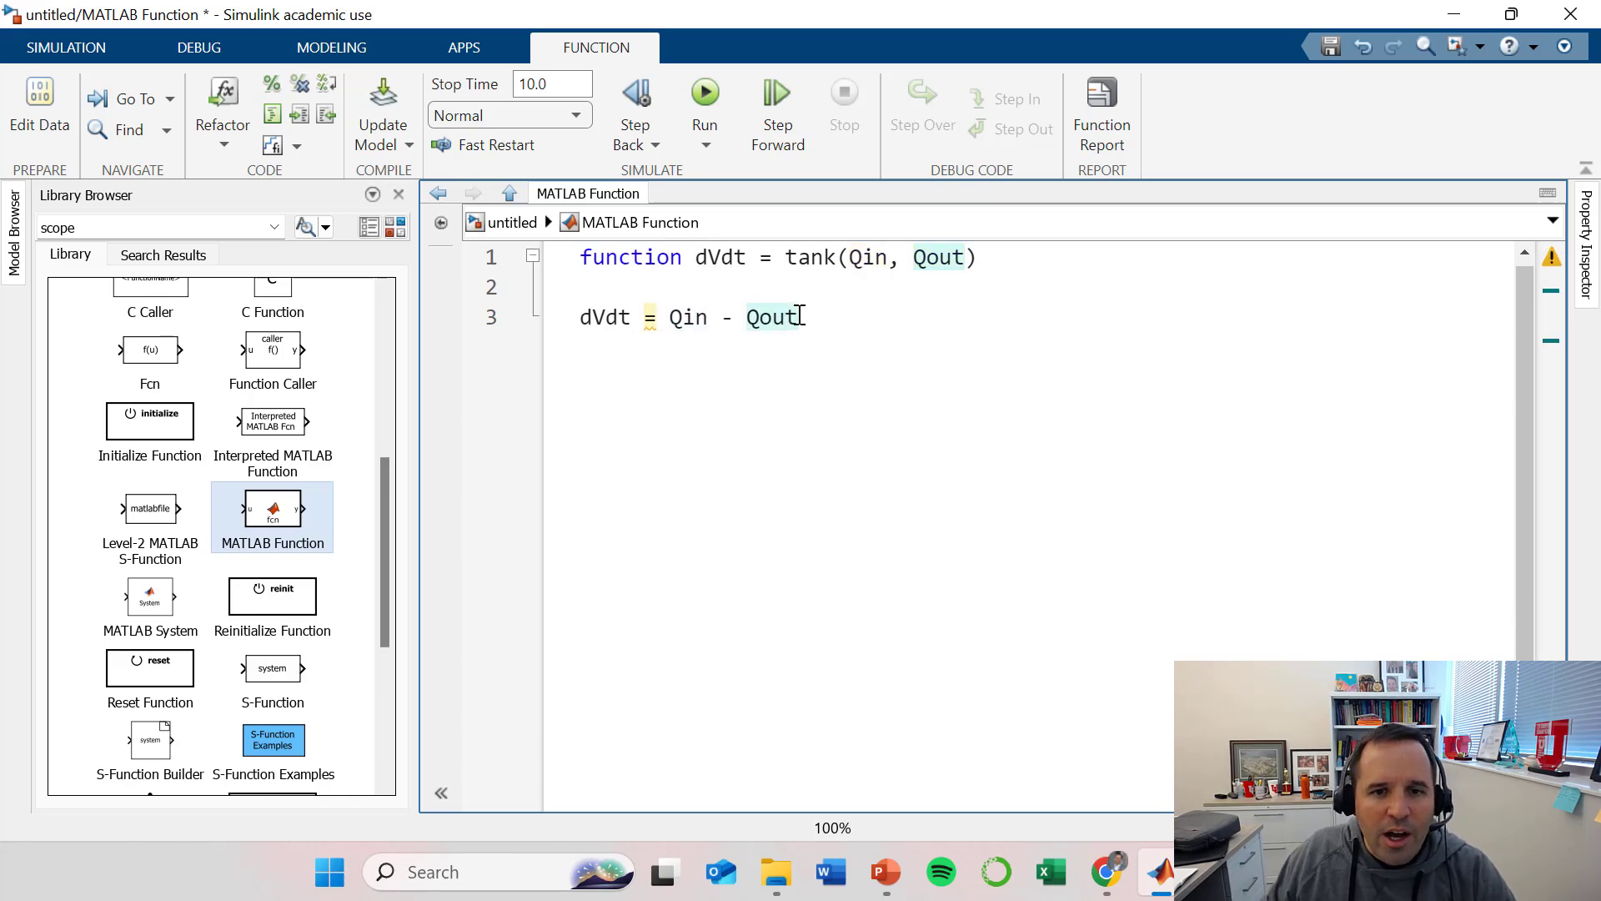
click(719, 290)
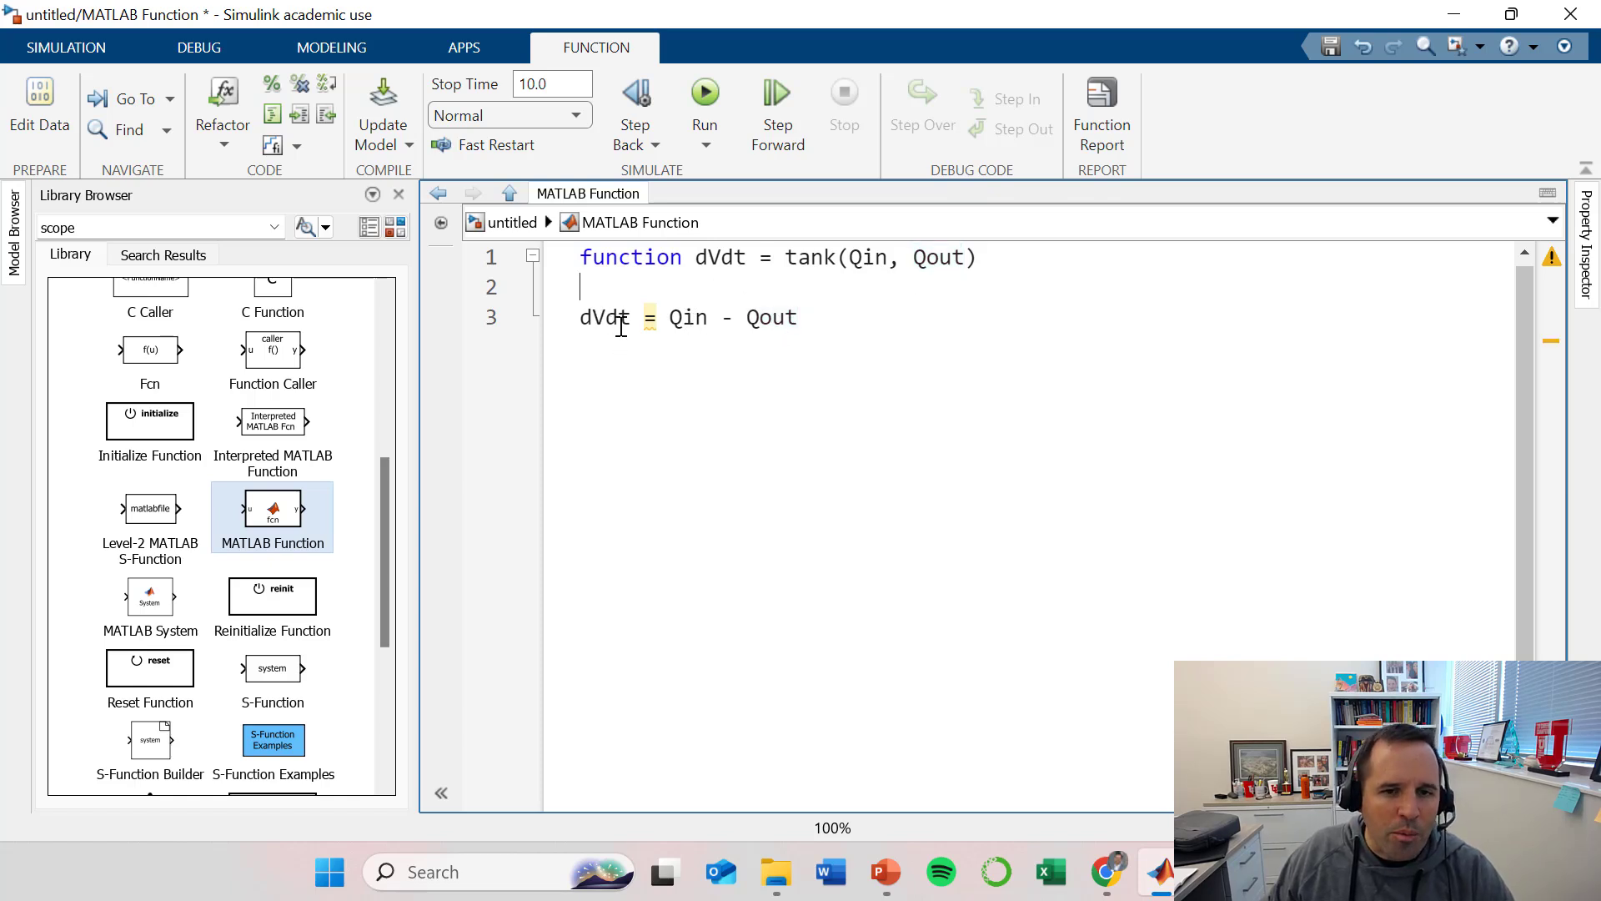
mouse_move(648, 321)
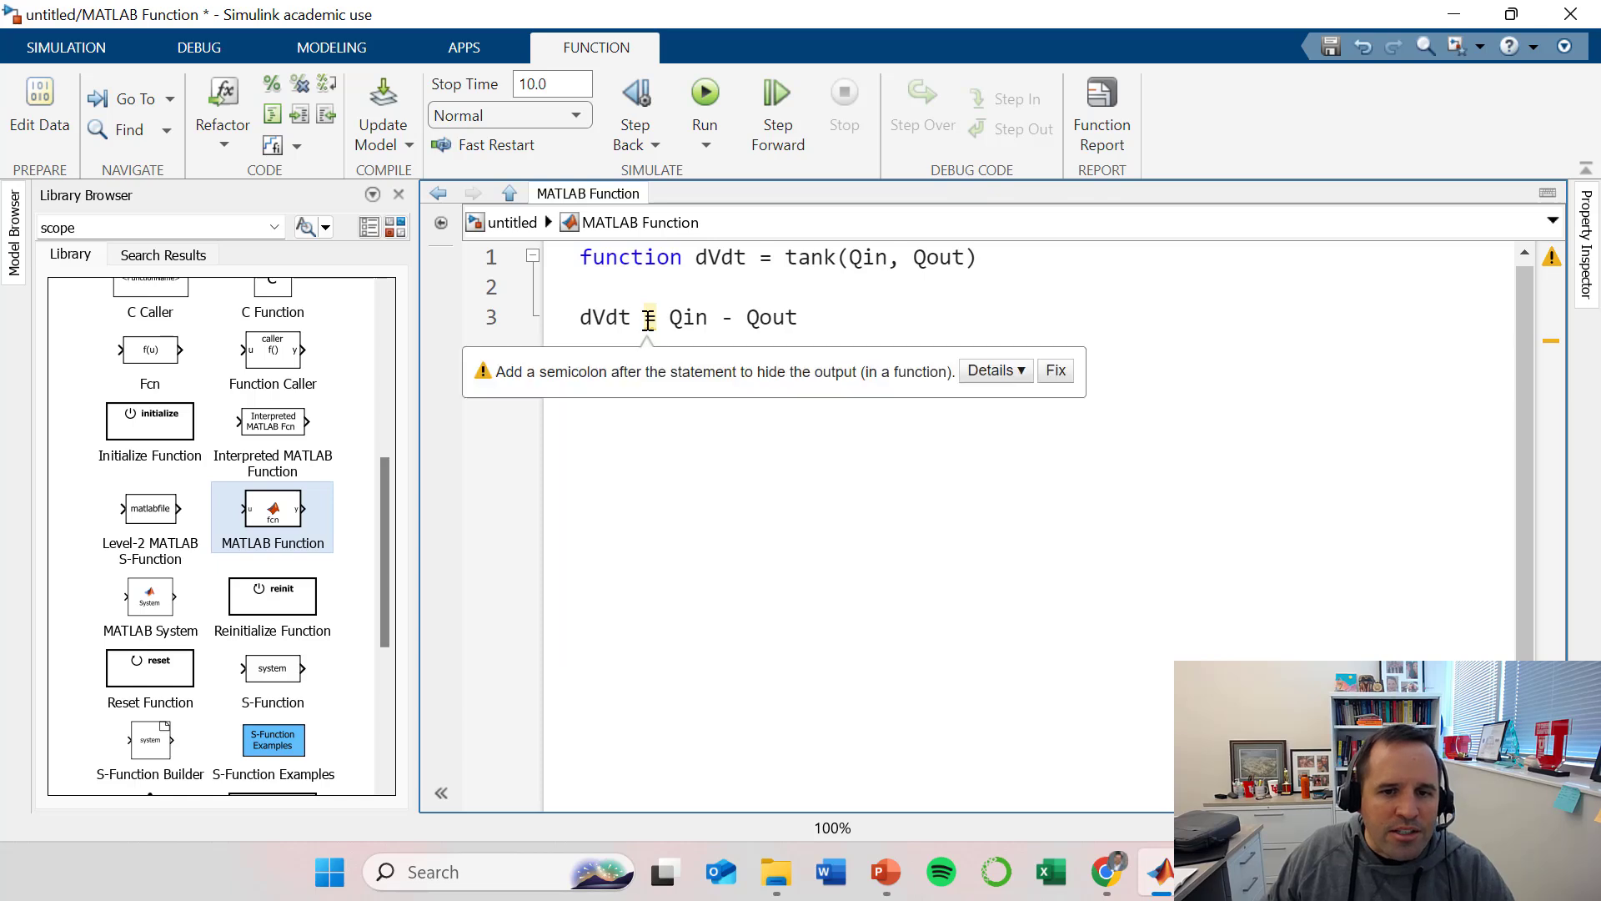
click(822, 319)
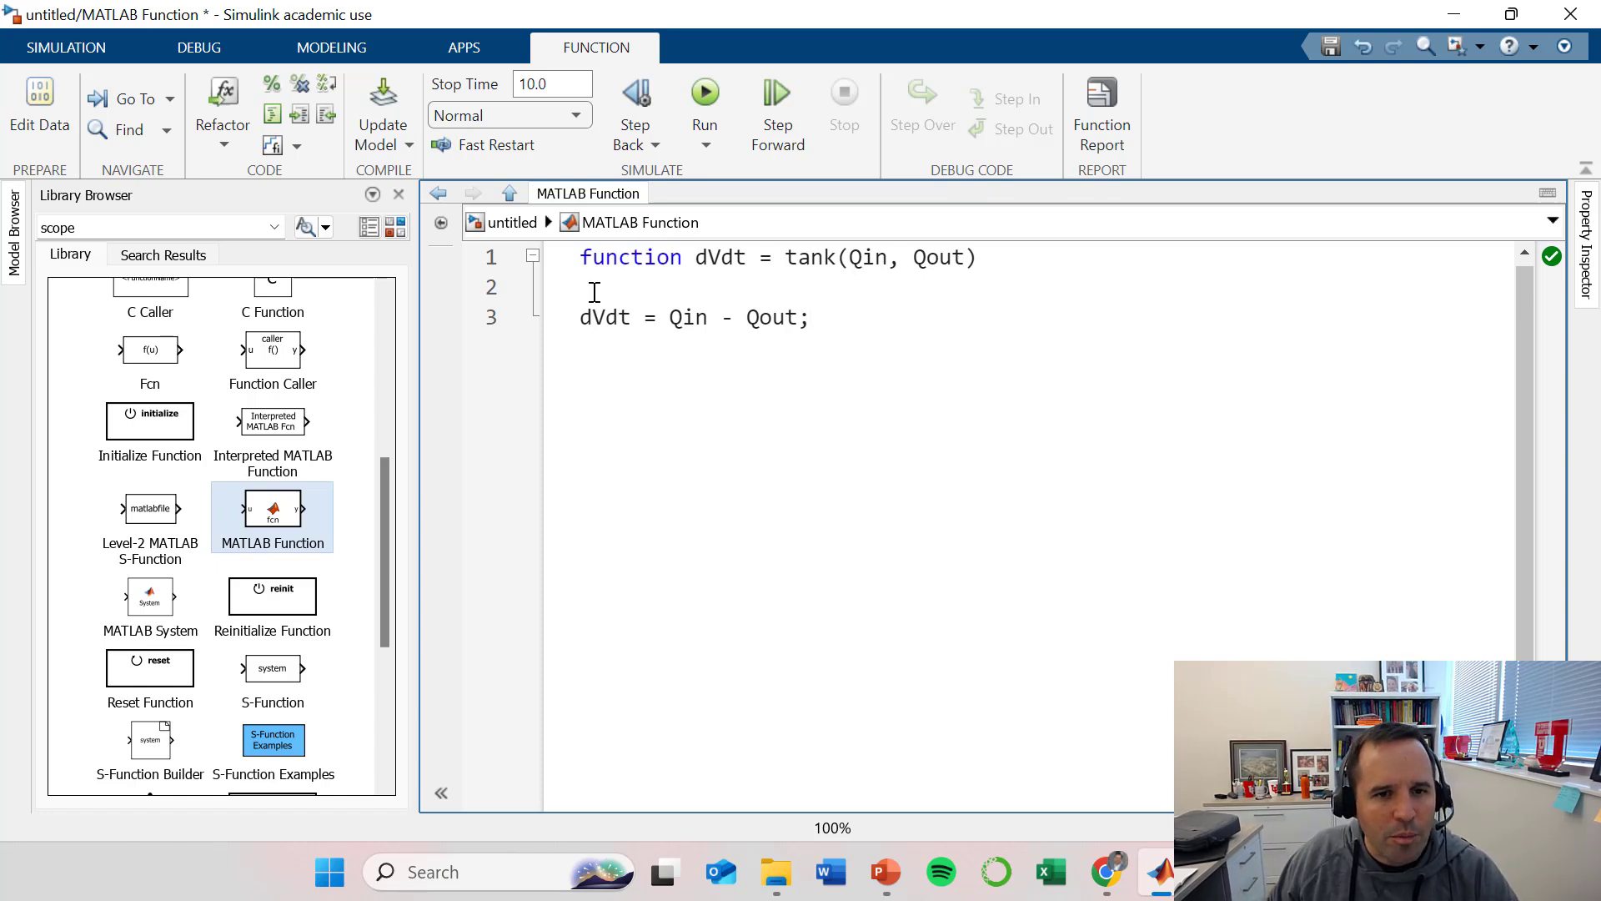
Back in the diagram, enlarge the MATLAB Function block and rename it Tank.
click(512, 221)
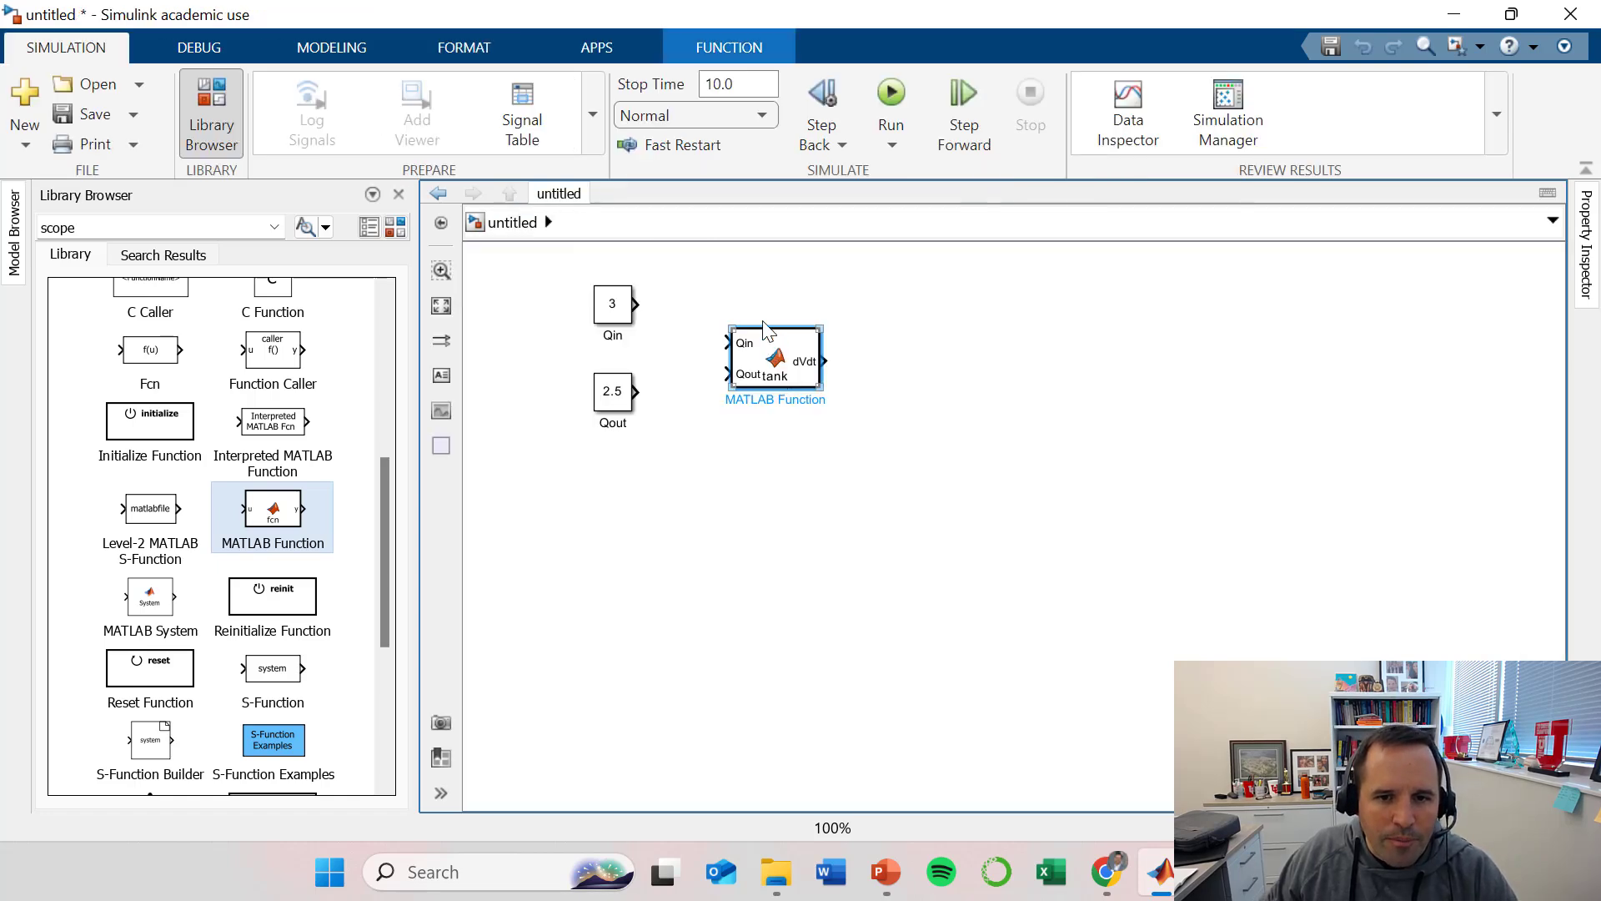
drag(766, 328, 754, 294)
drag(811, 356, 832, 415)
click(872, 496)
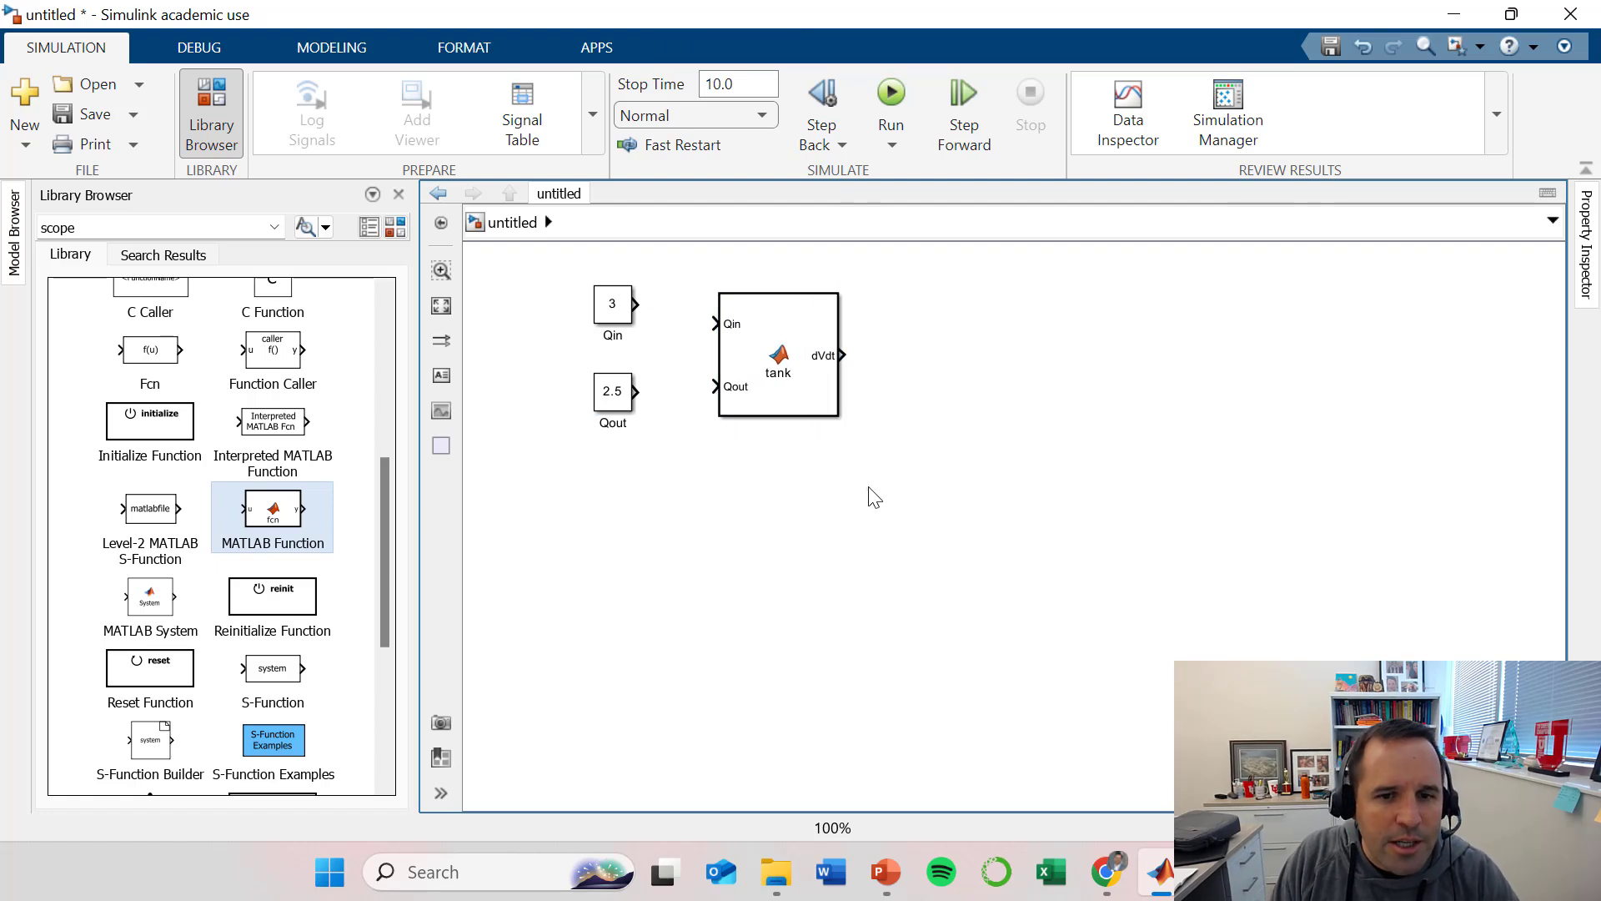
click(745, 325)
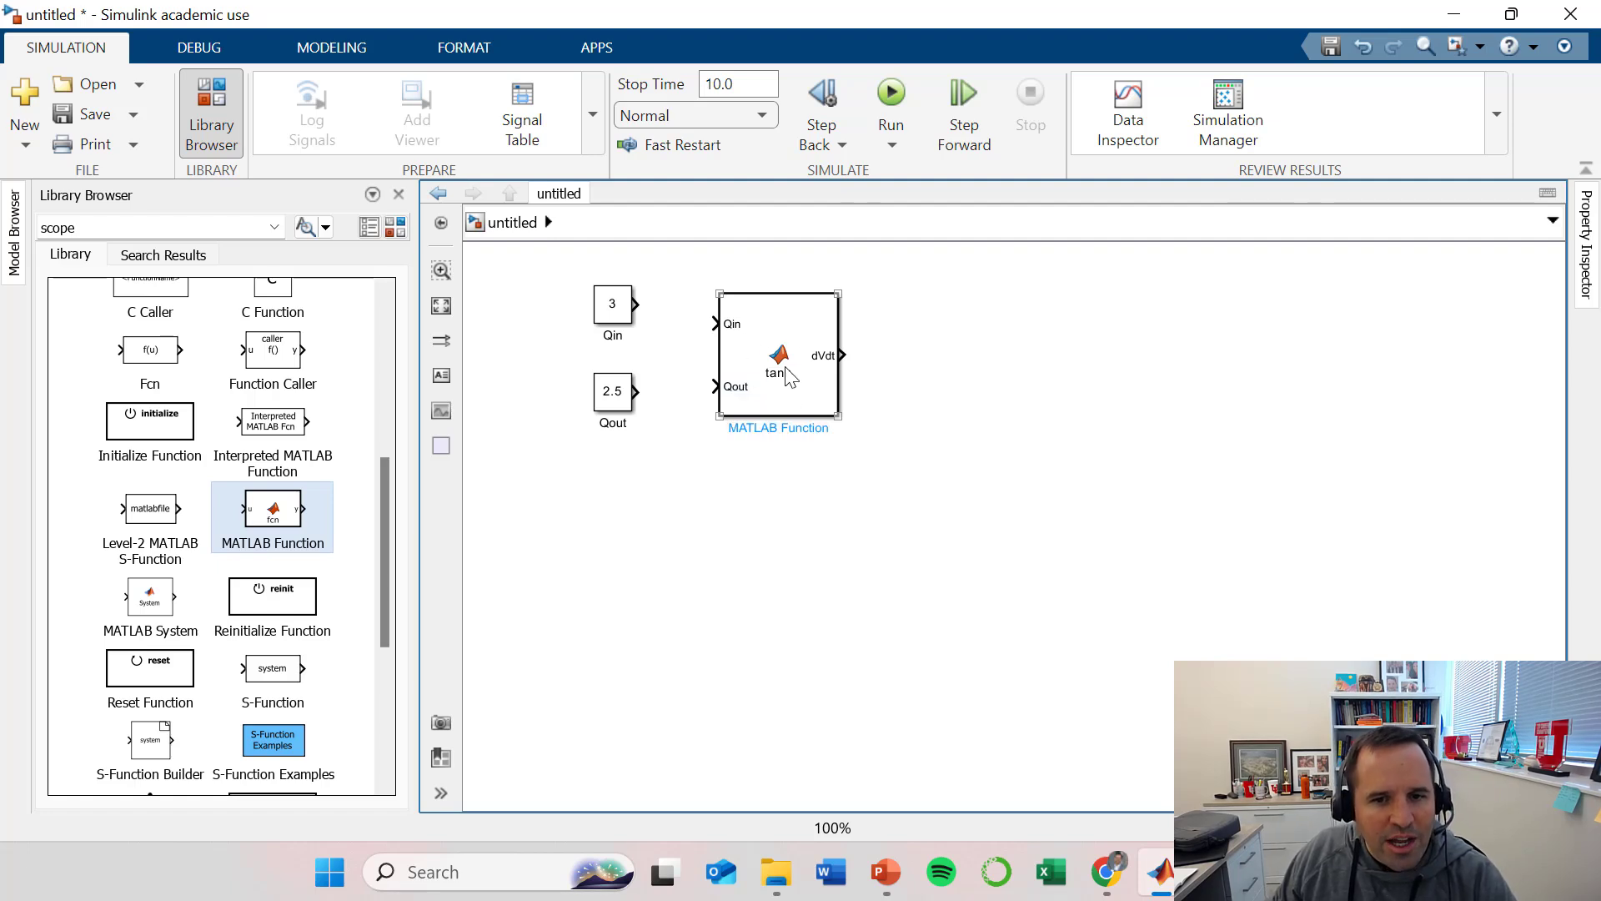
double_click(770, 430)
click(770, 430)
text(Ta)
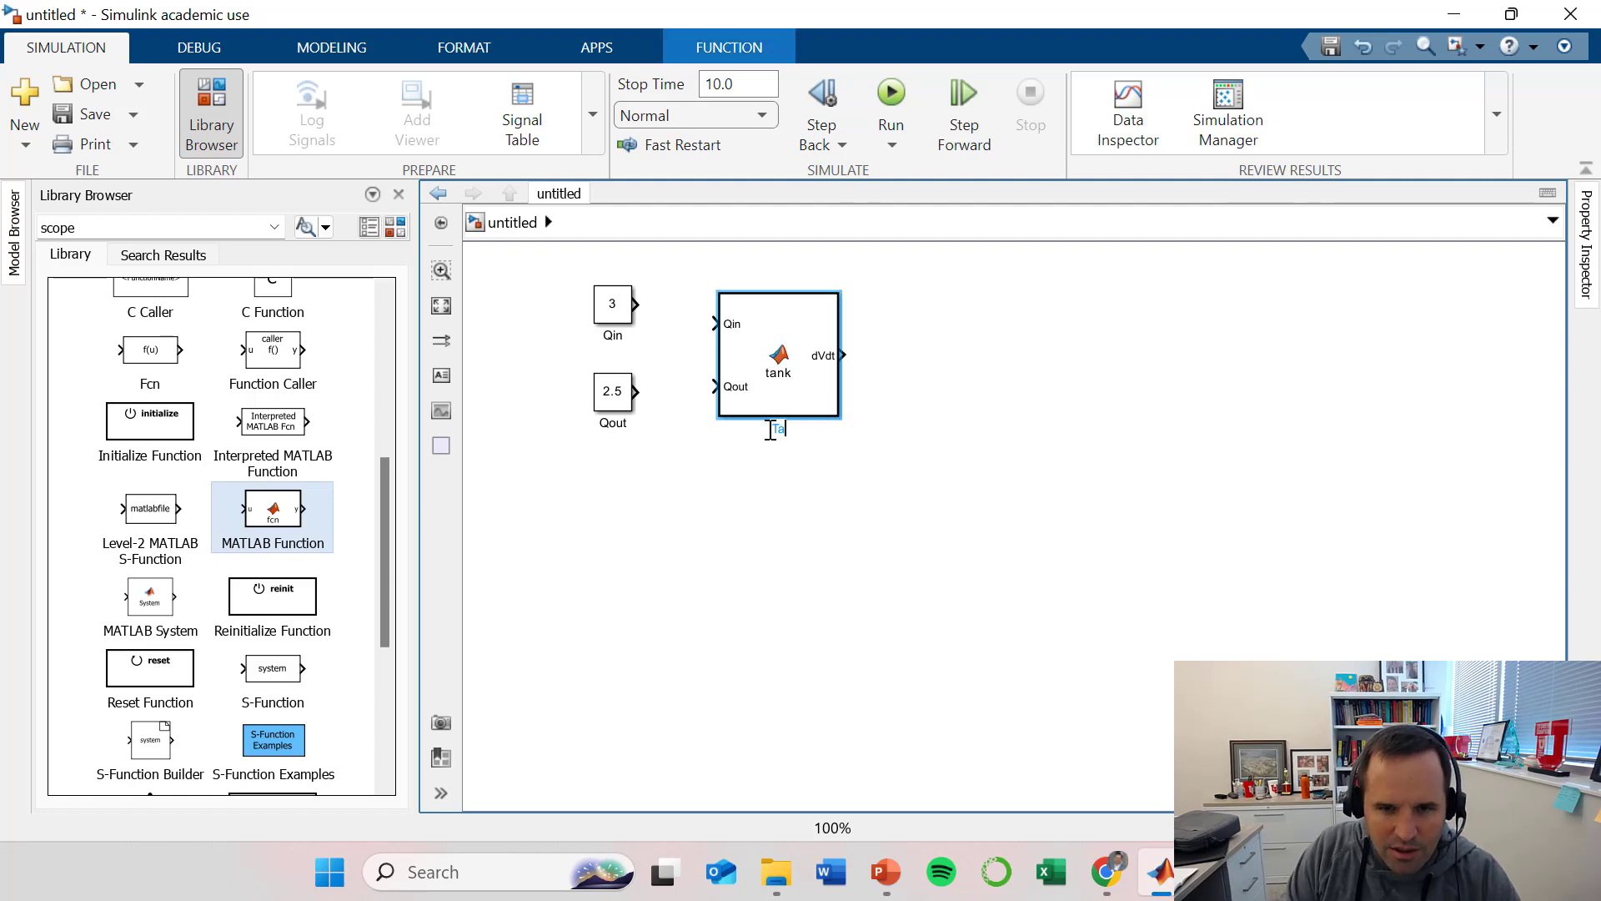
text(nk)
click(752, 513)
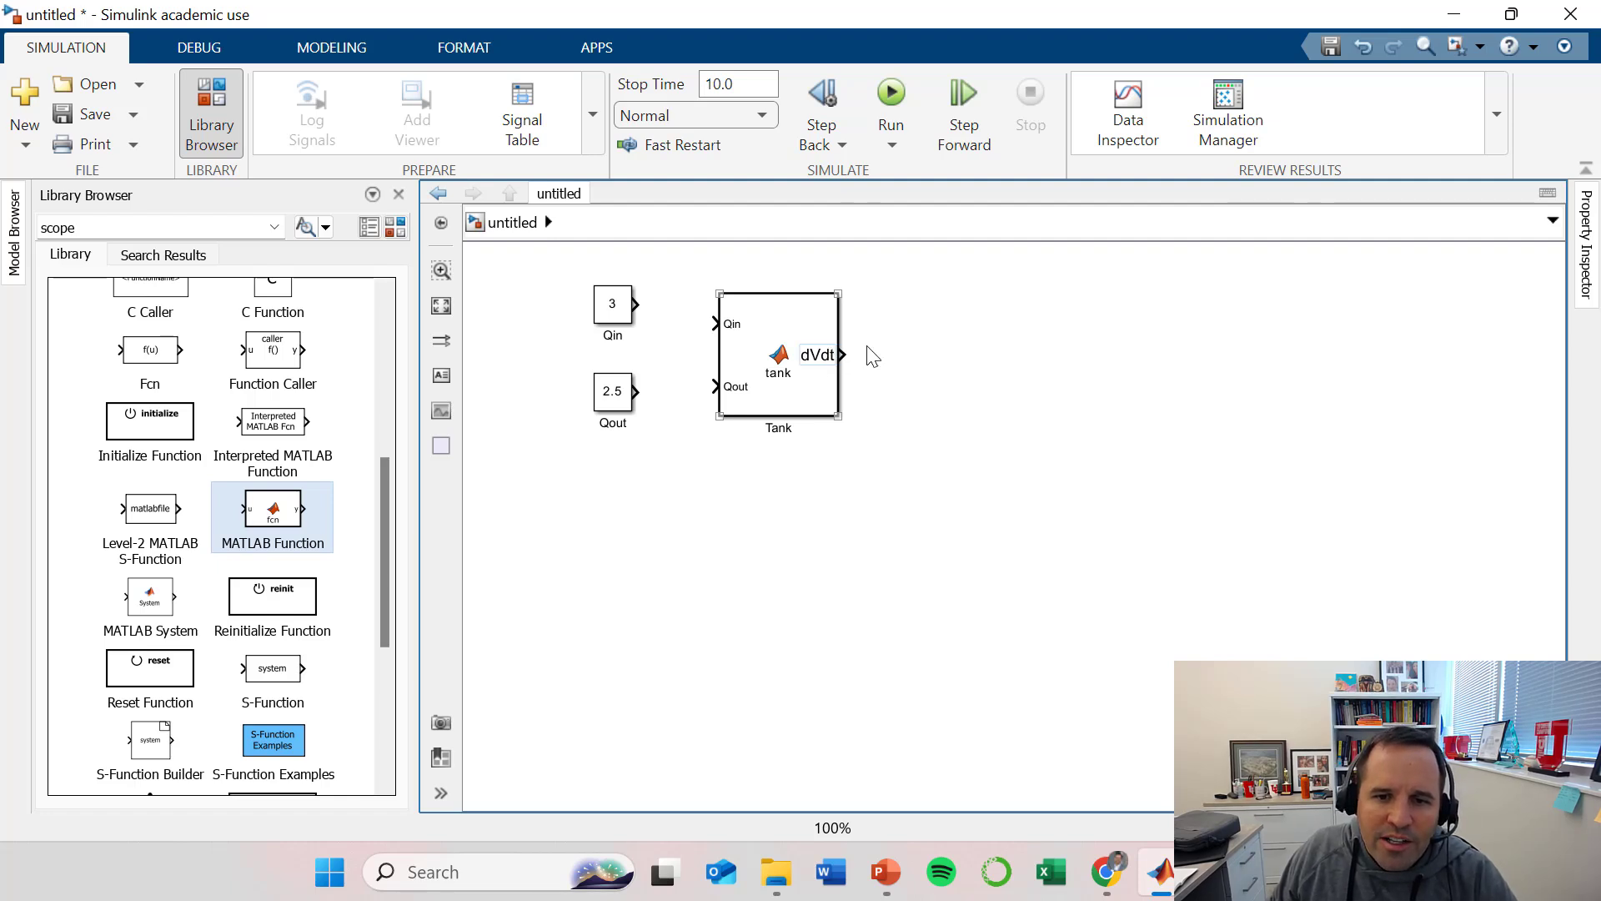
Wire the Qin and Qout constants into the Tank block's matching inputs.
drag(634, 307, 716, 323)
drag(636, 391, 715, 386)
click(597, 314)
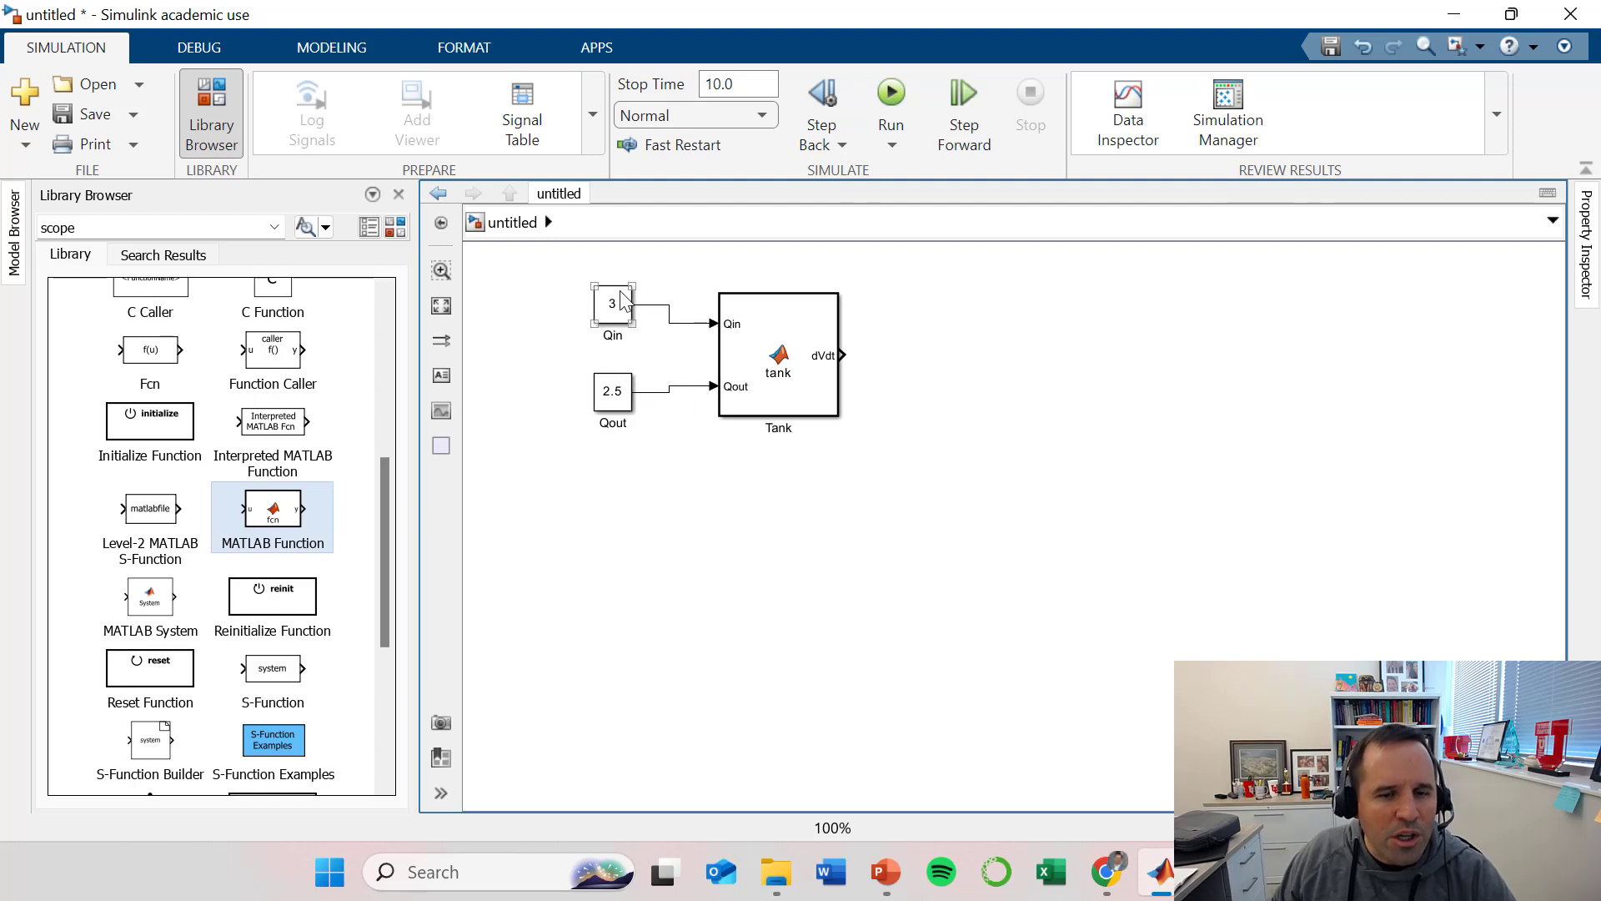
click(633, 292)
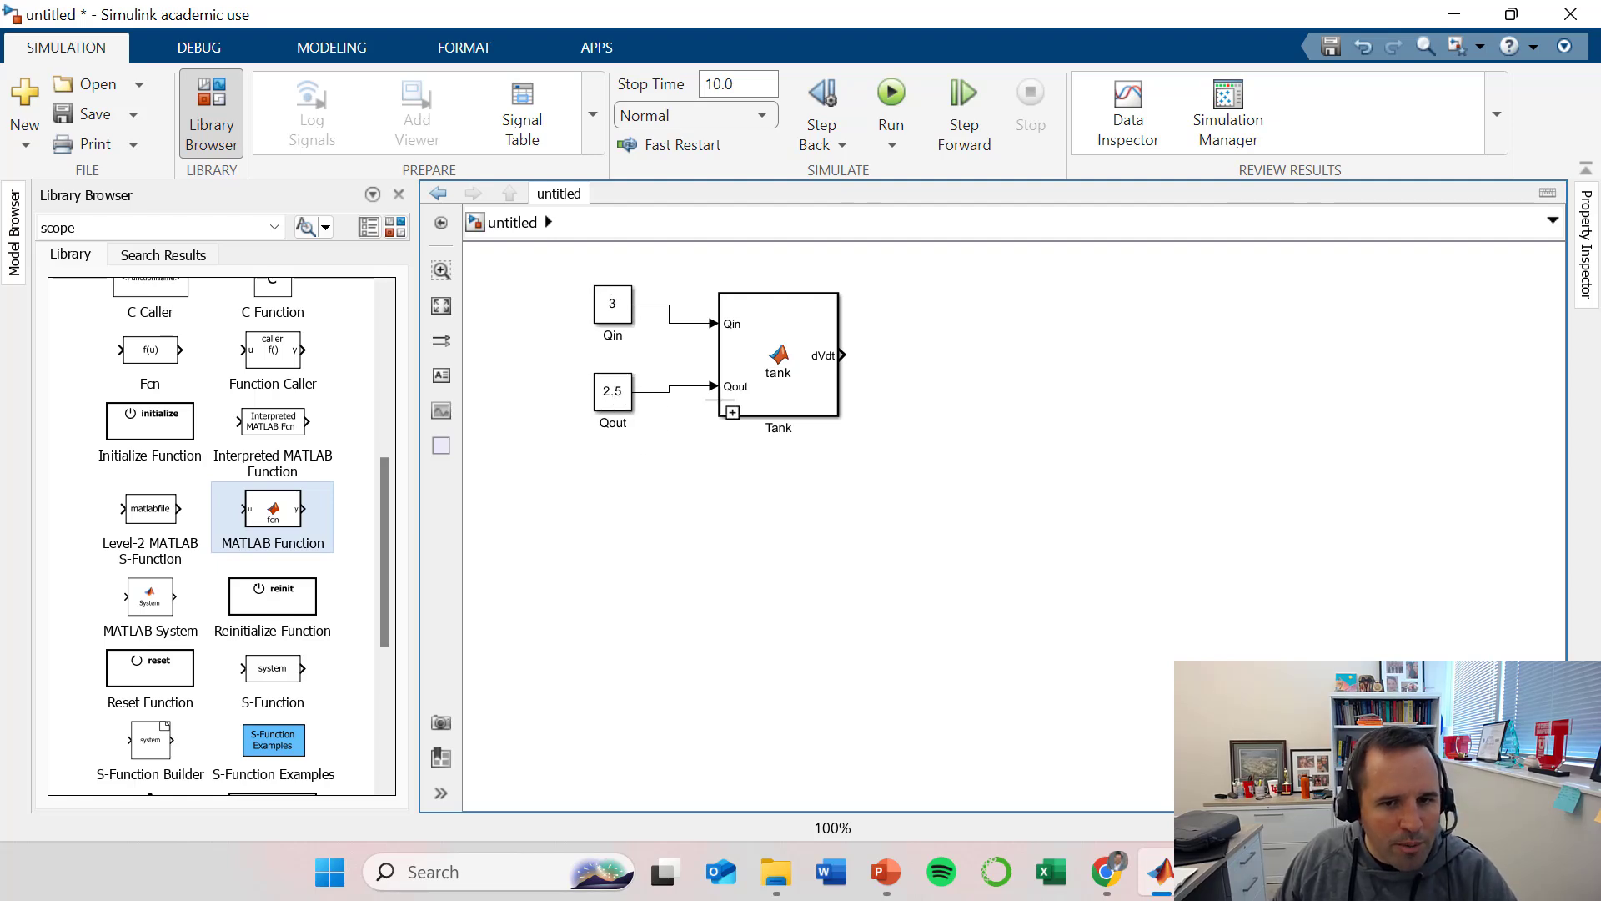
click(759, 371)
click(750, 267)
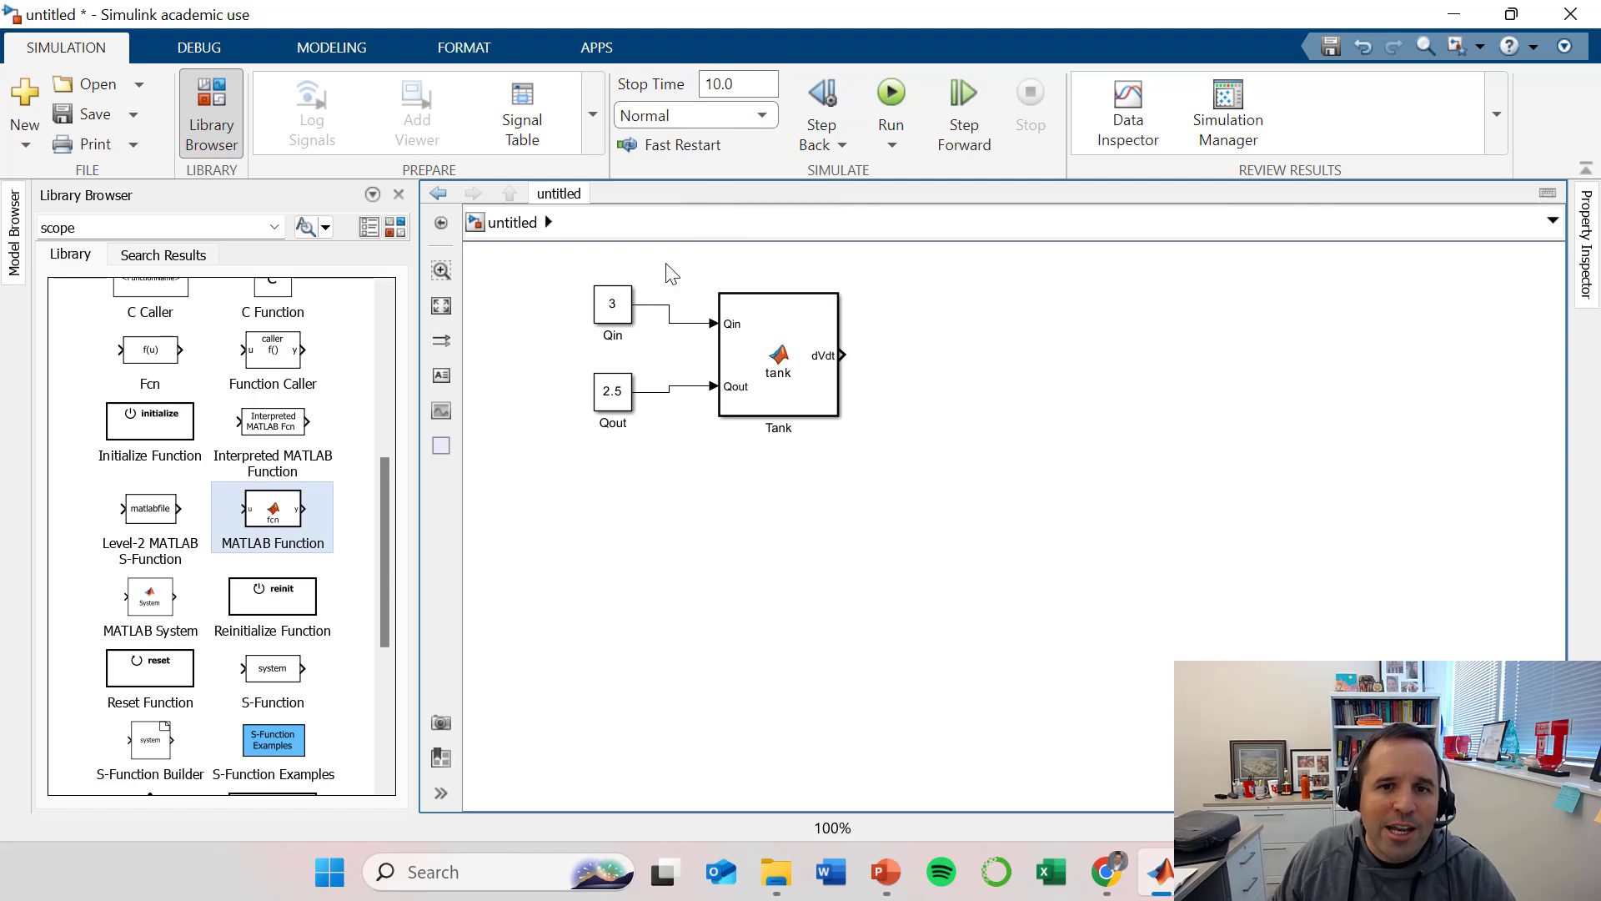
Set the simulation stop time to 100.
click(747, 90)
text(10)
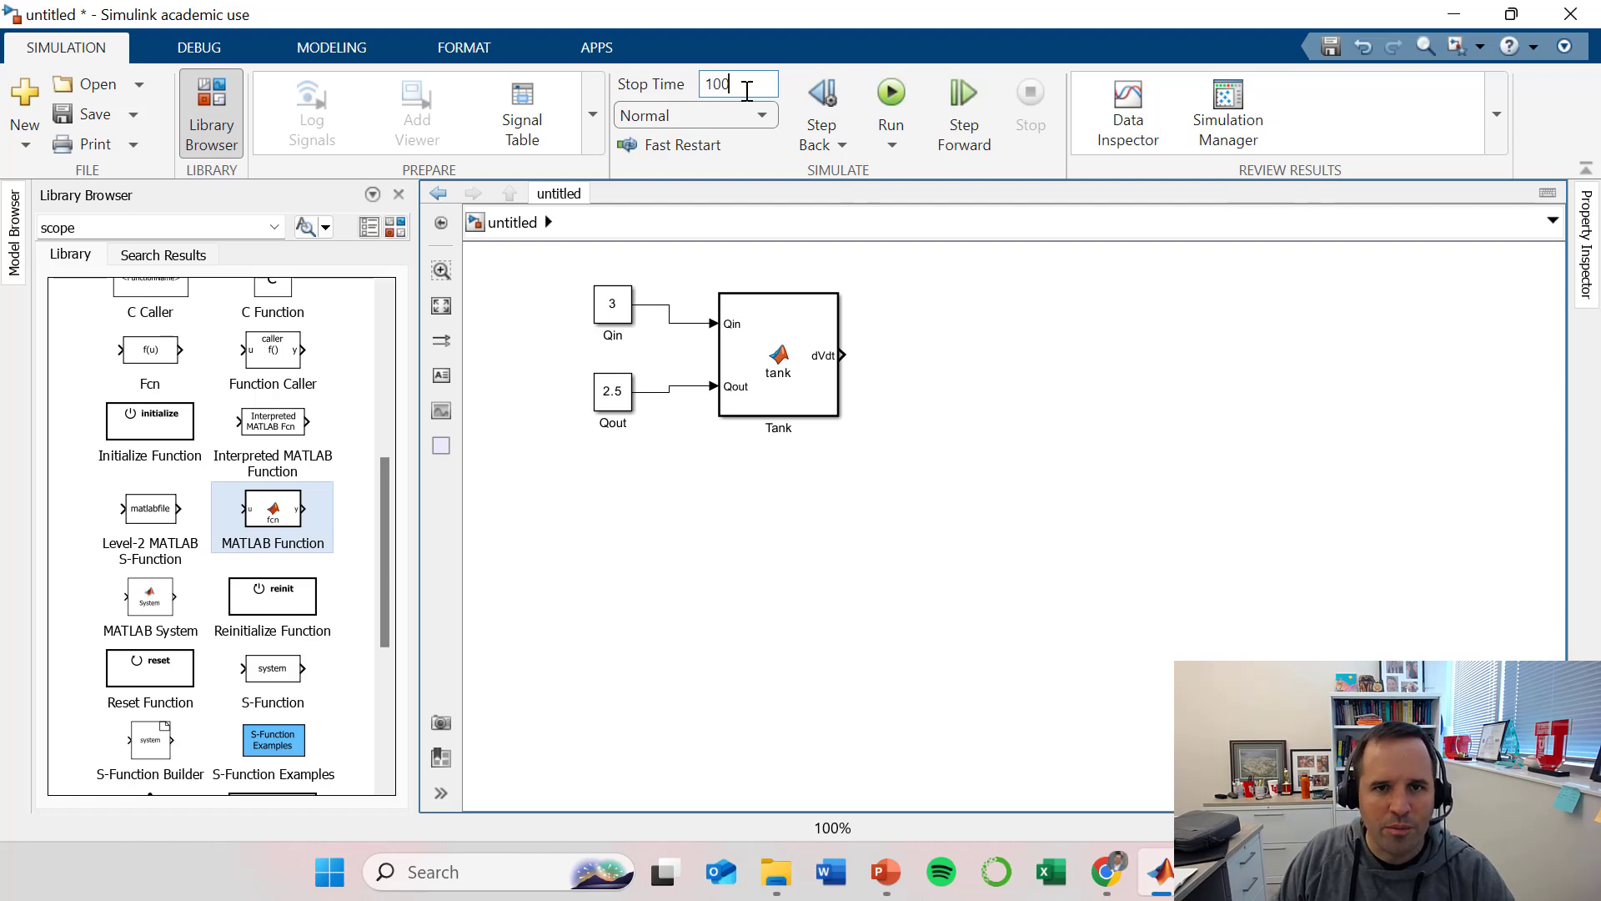
click(841, 354)
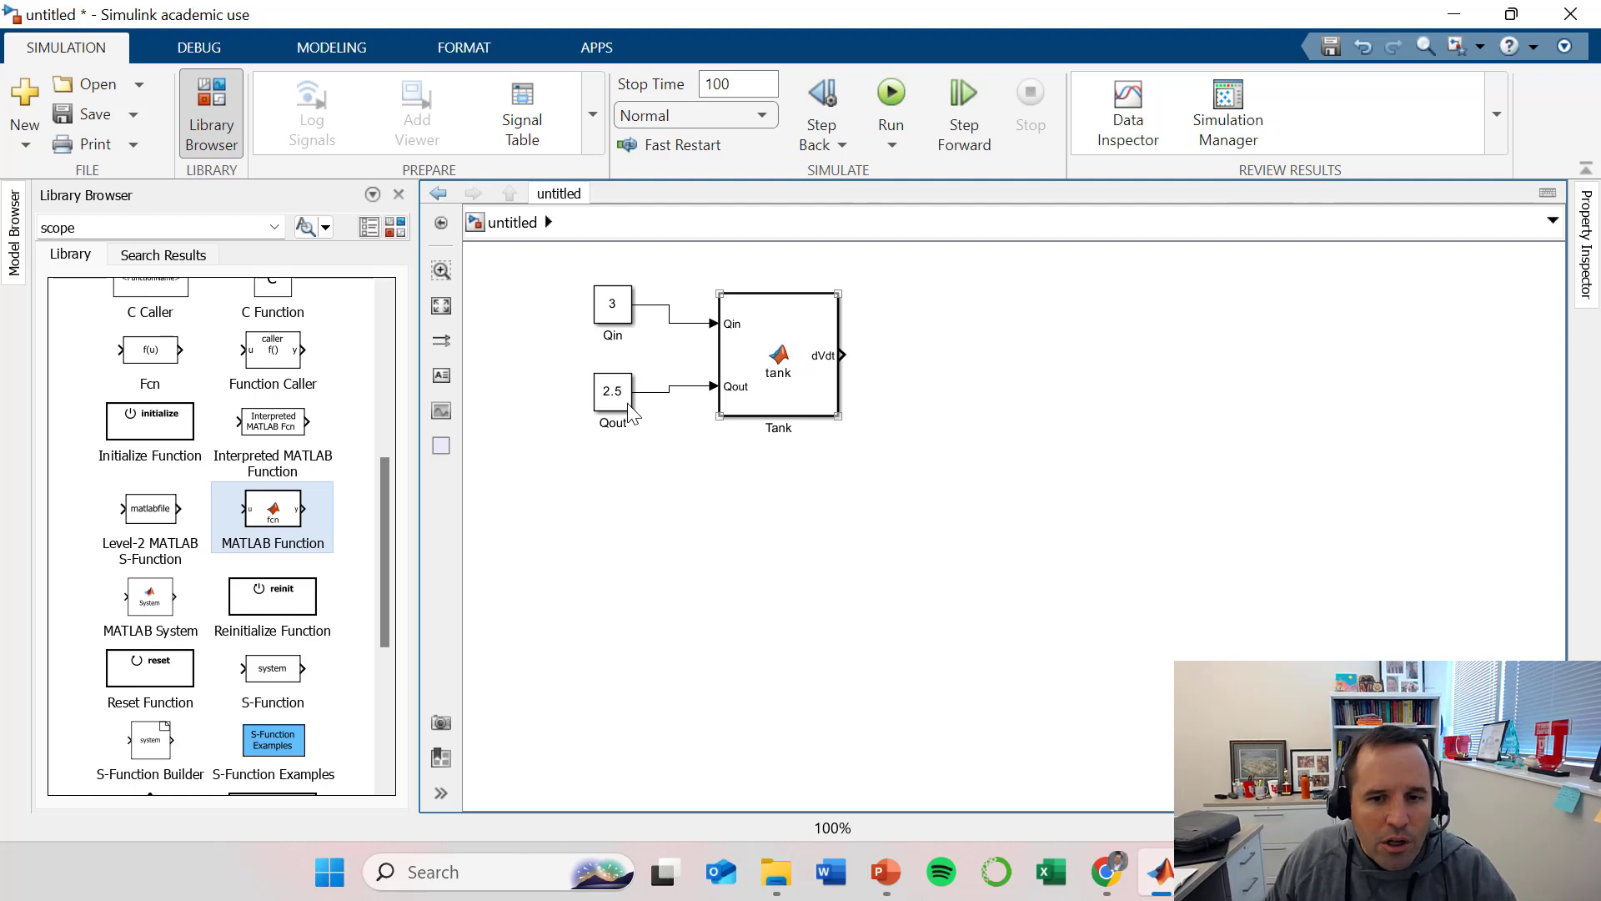
Add an Integrator from the Continuous library right of Tank and connect dVdt into it.
drag(382, 529, 394, 355)
click(76, 328)
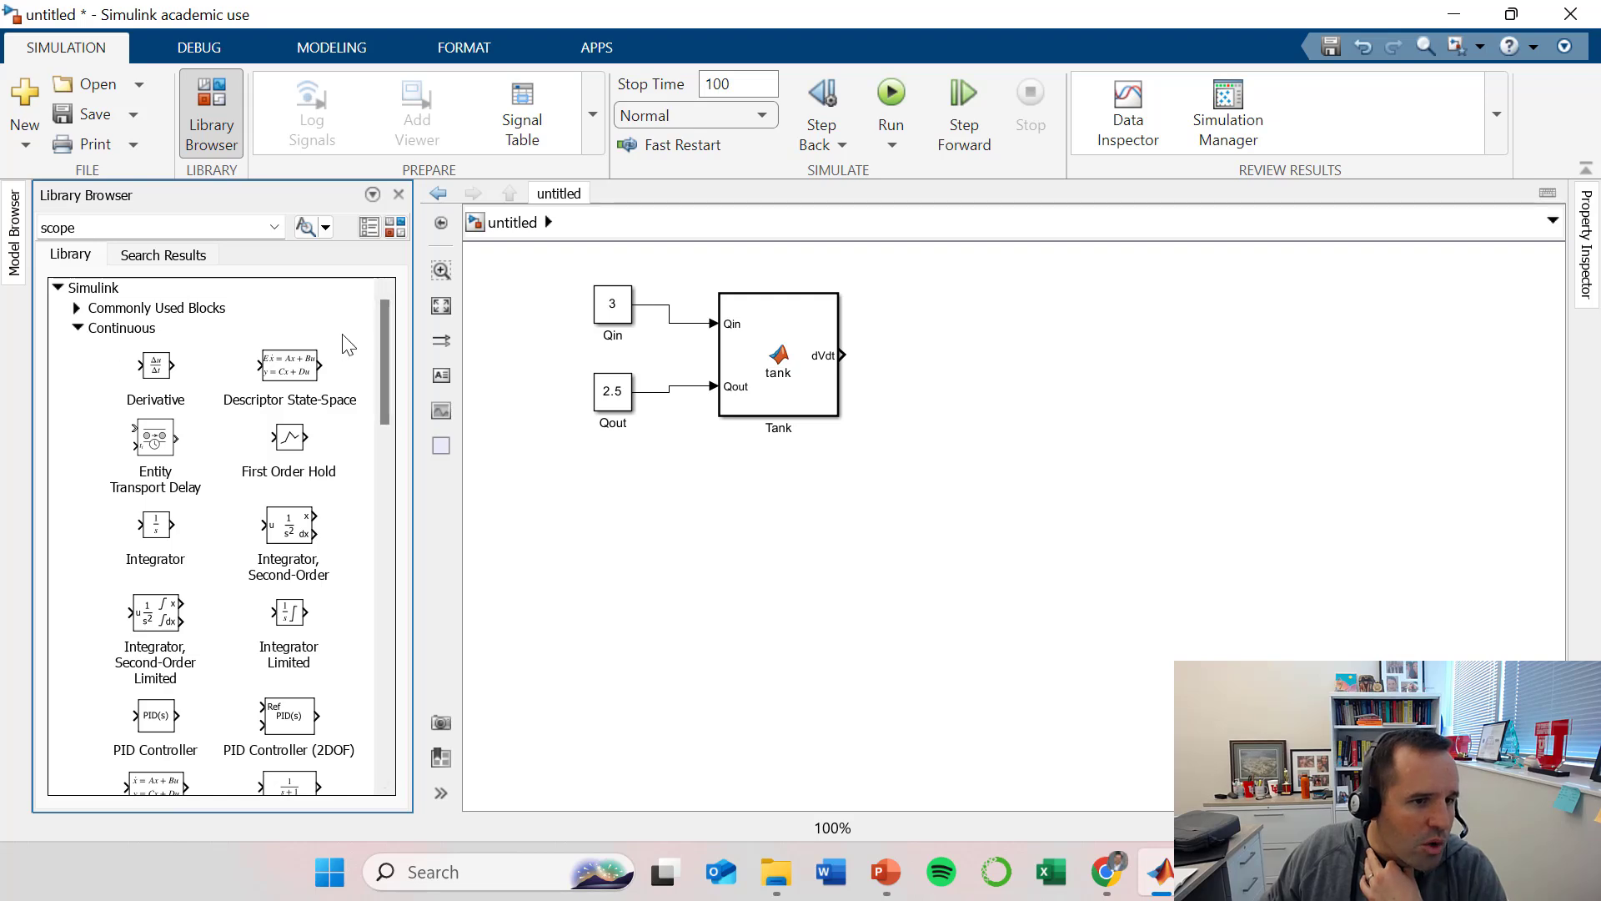
mouse_move(380, 329)
mouse_down()
mouse_move(379, 415)
mouse_move(389, 367)
mouse_move(374, 348)
mouse_up()
drag(164, 443, 941, 367)
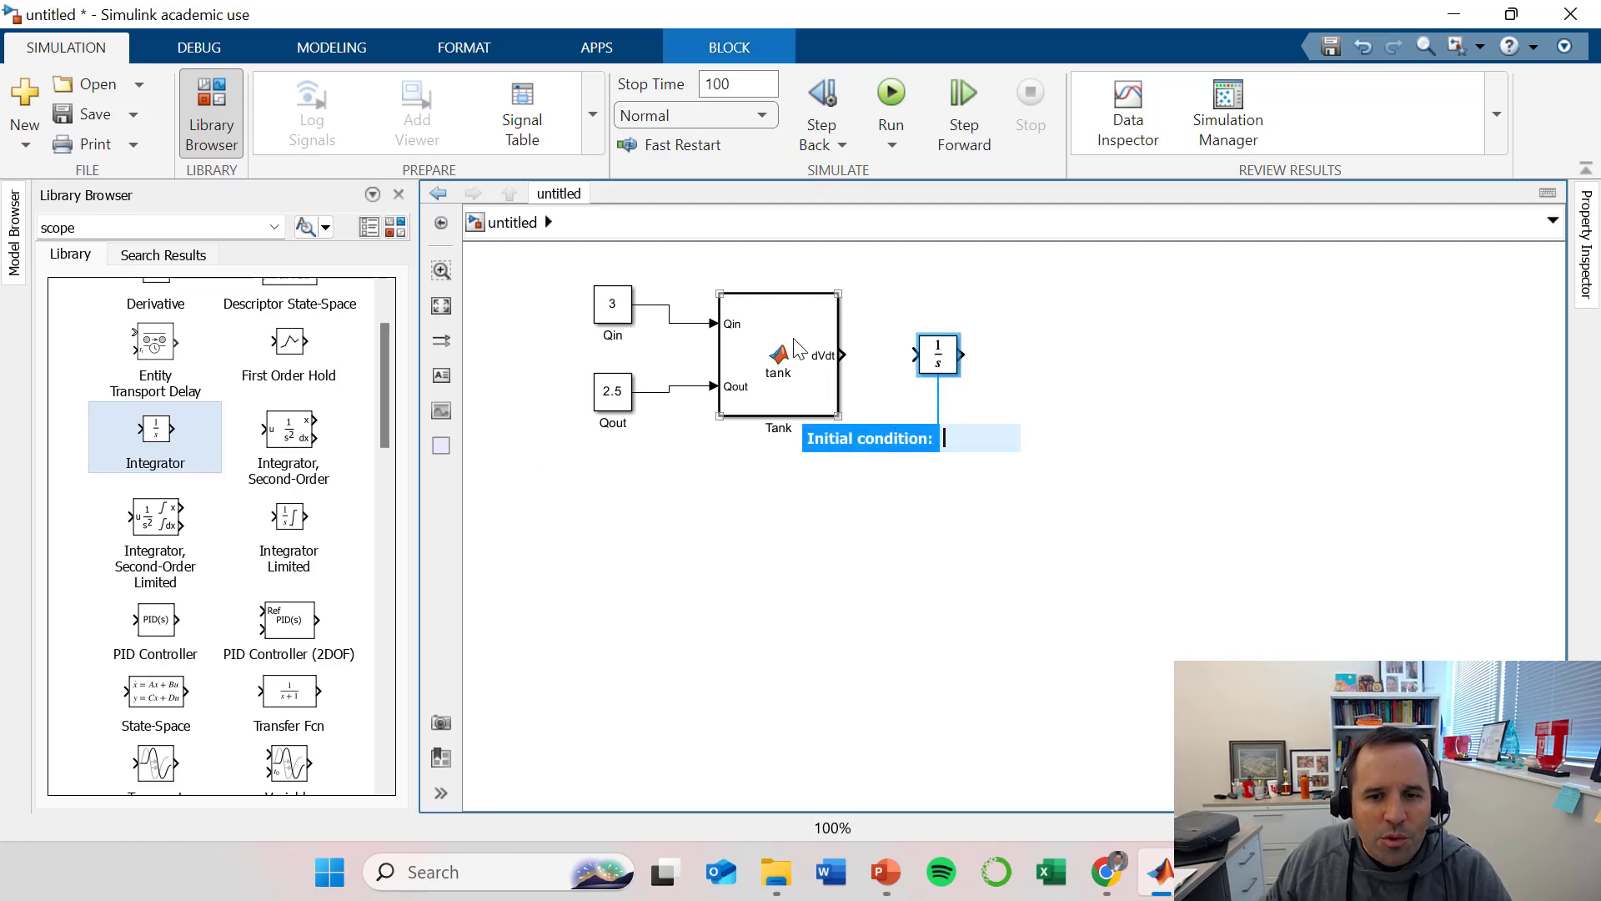
drag(841, 355, 915, 354)
click(827, 390)
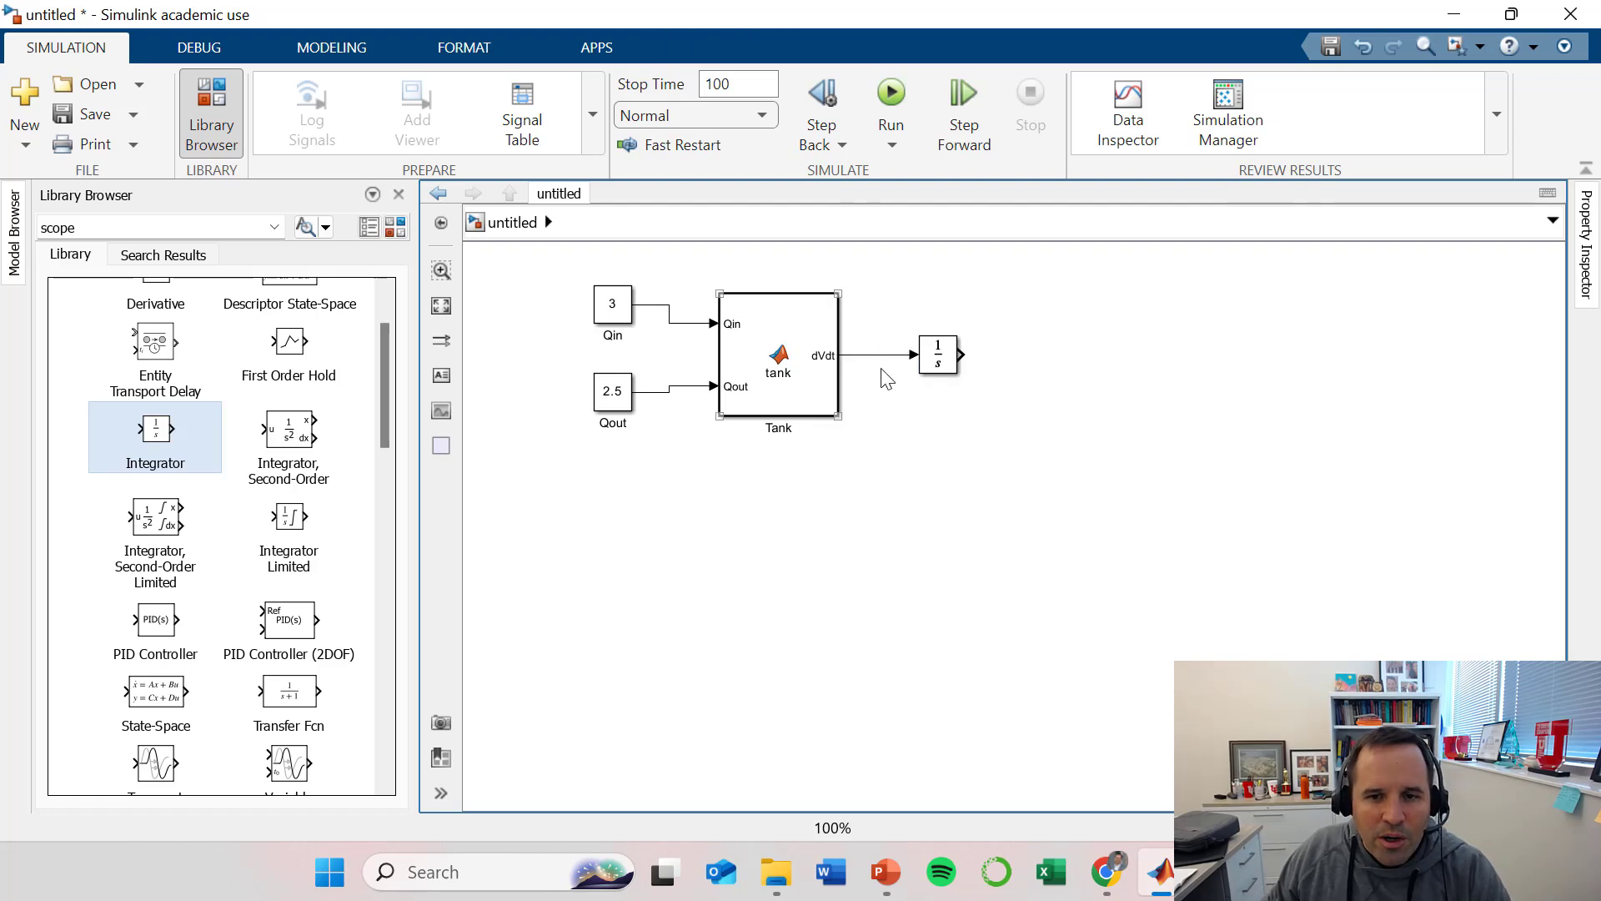
click(947, 358)
double_click(949, 390)
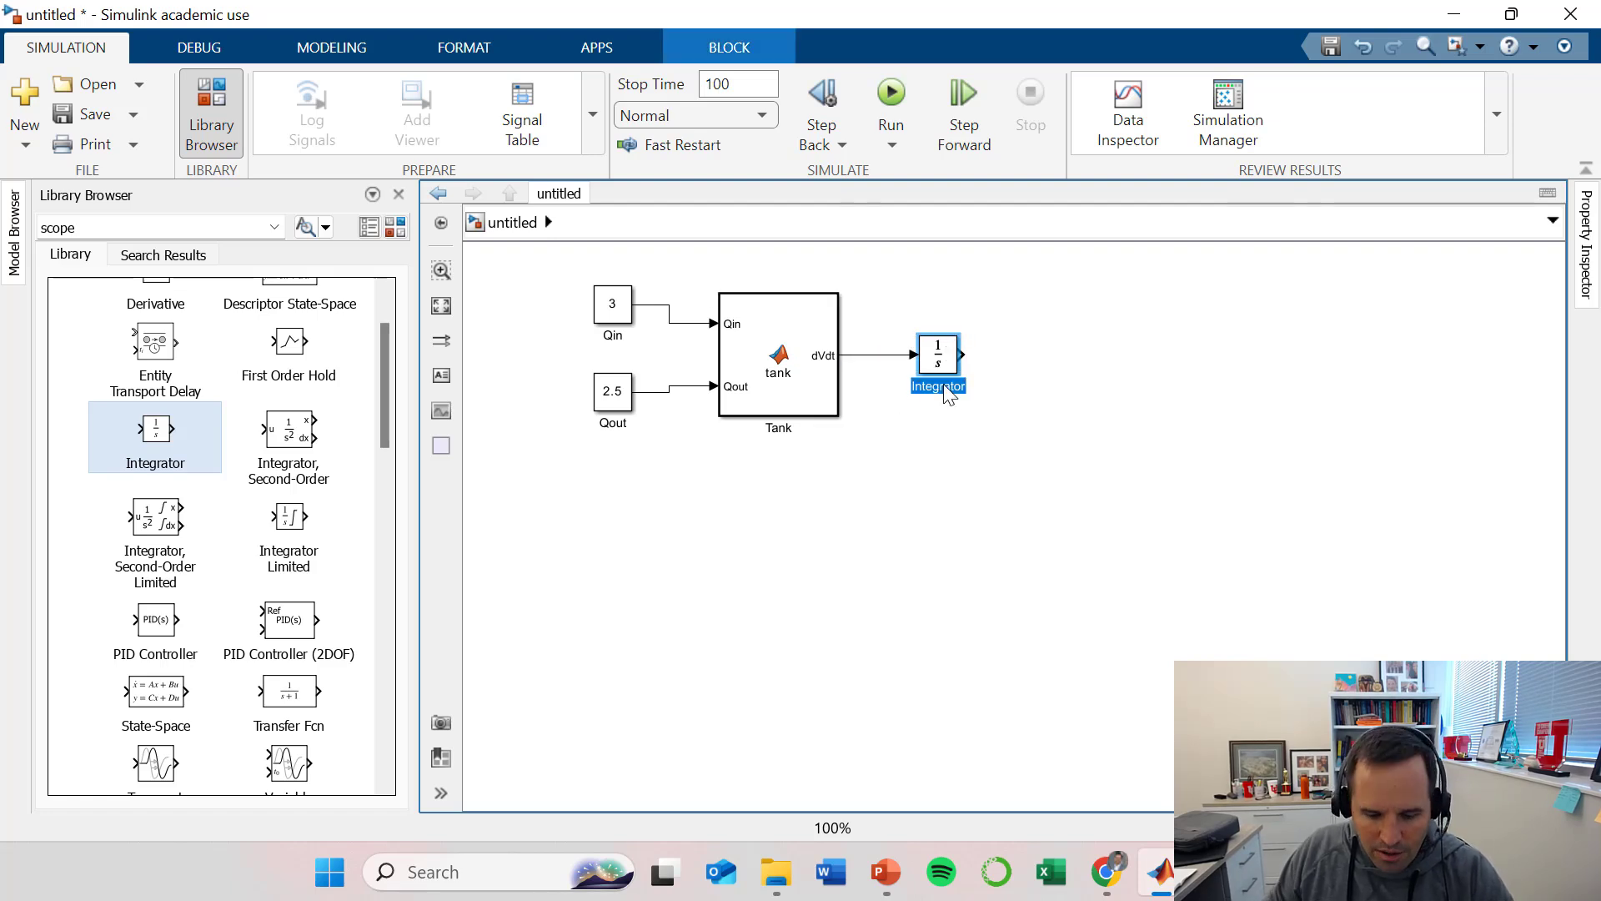
Name the Integrator V and change its initial condition from 0 to 10.
text(V)
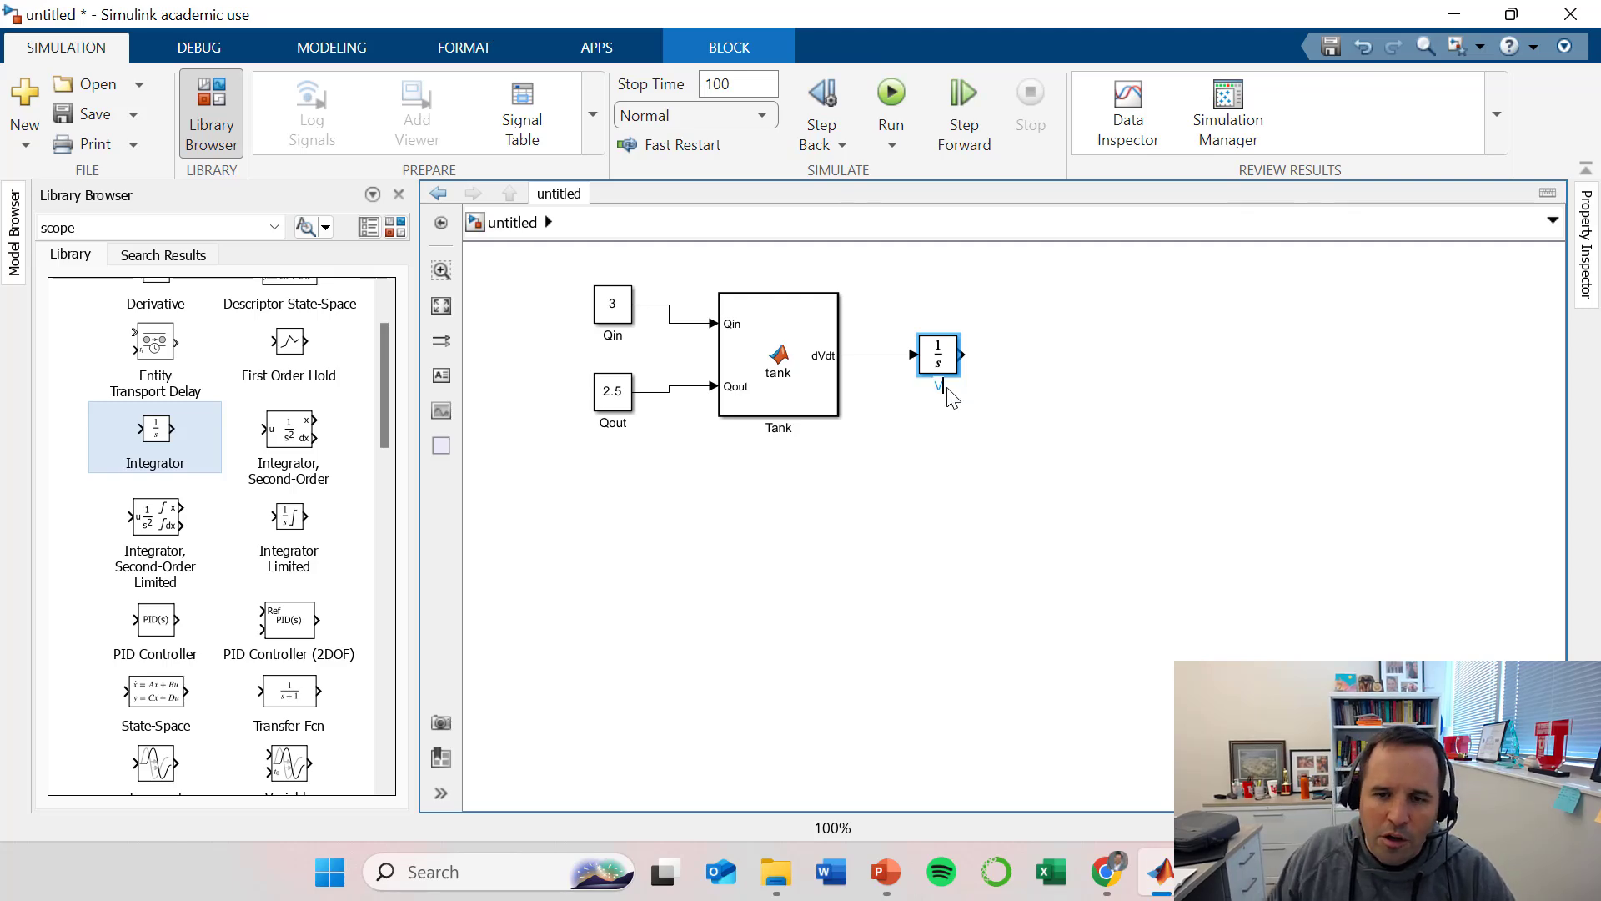
click(927, 463)
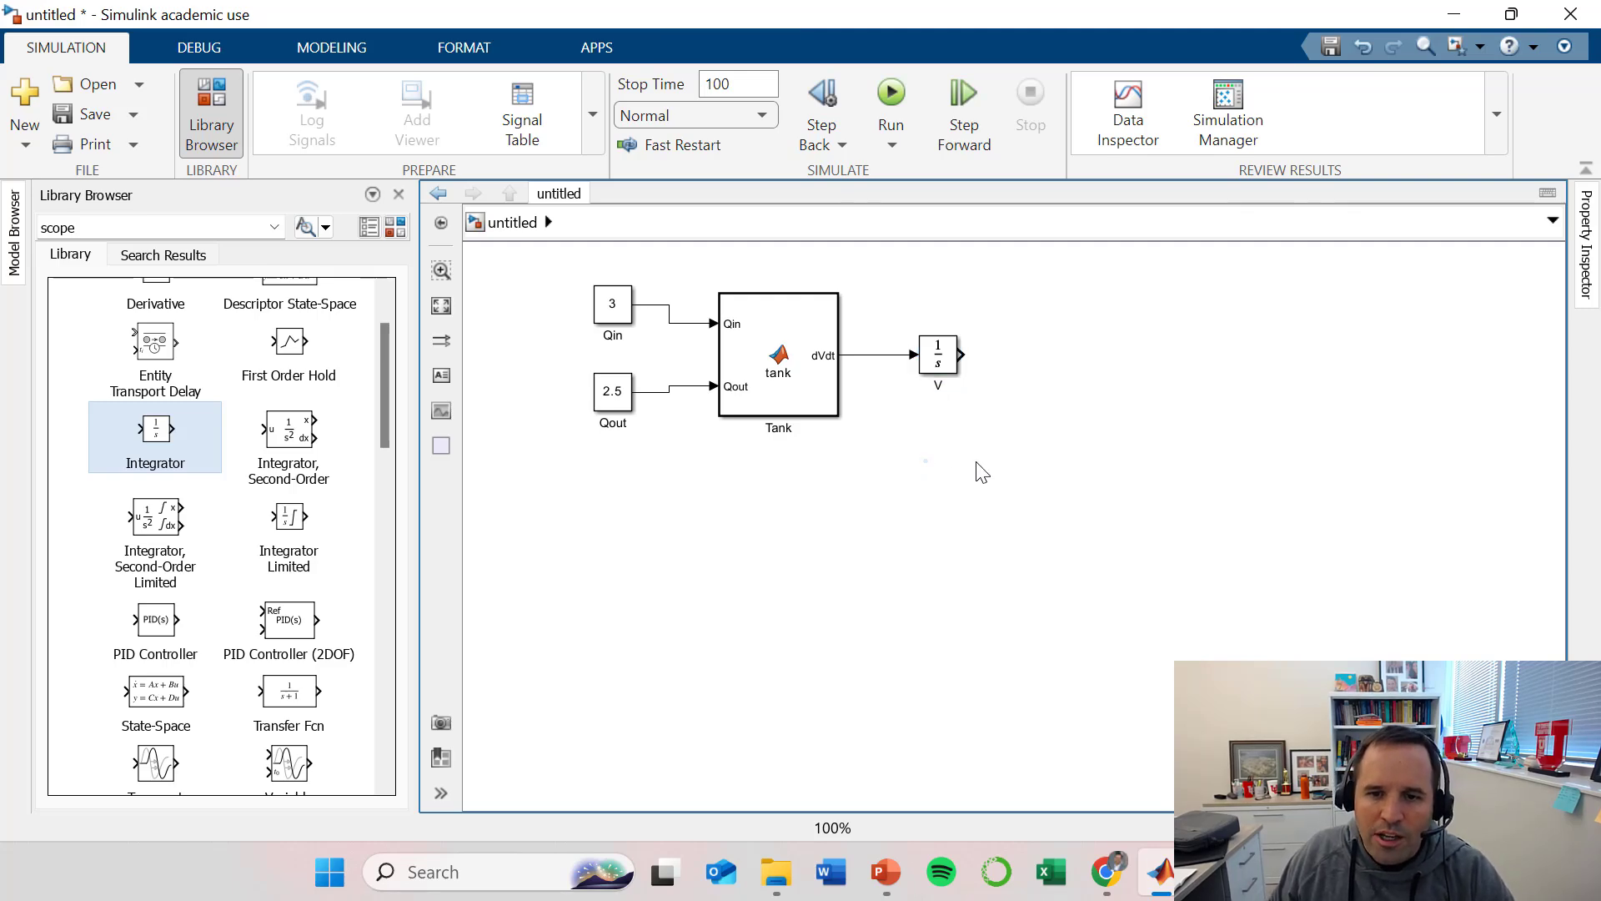
double_click(935, 356)
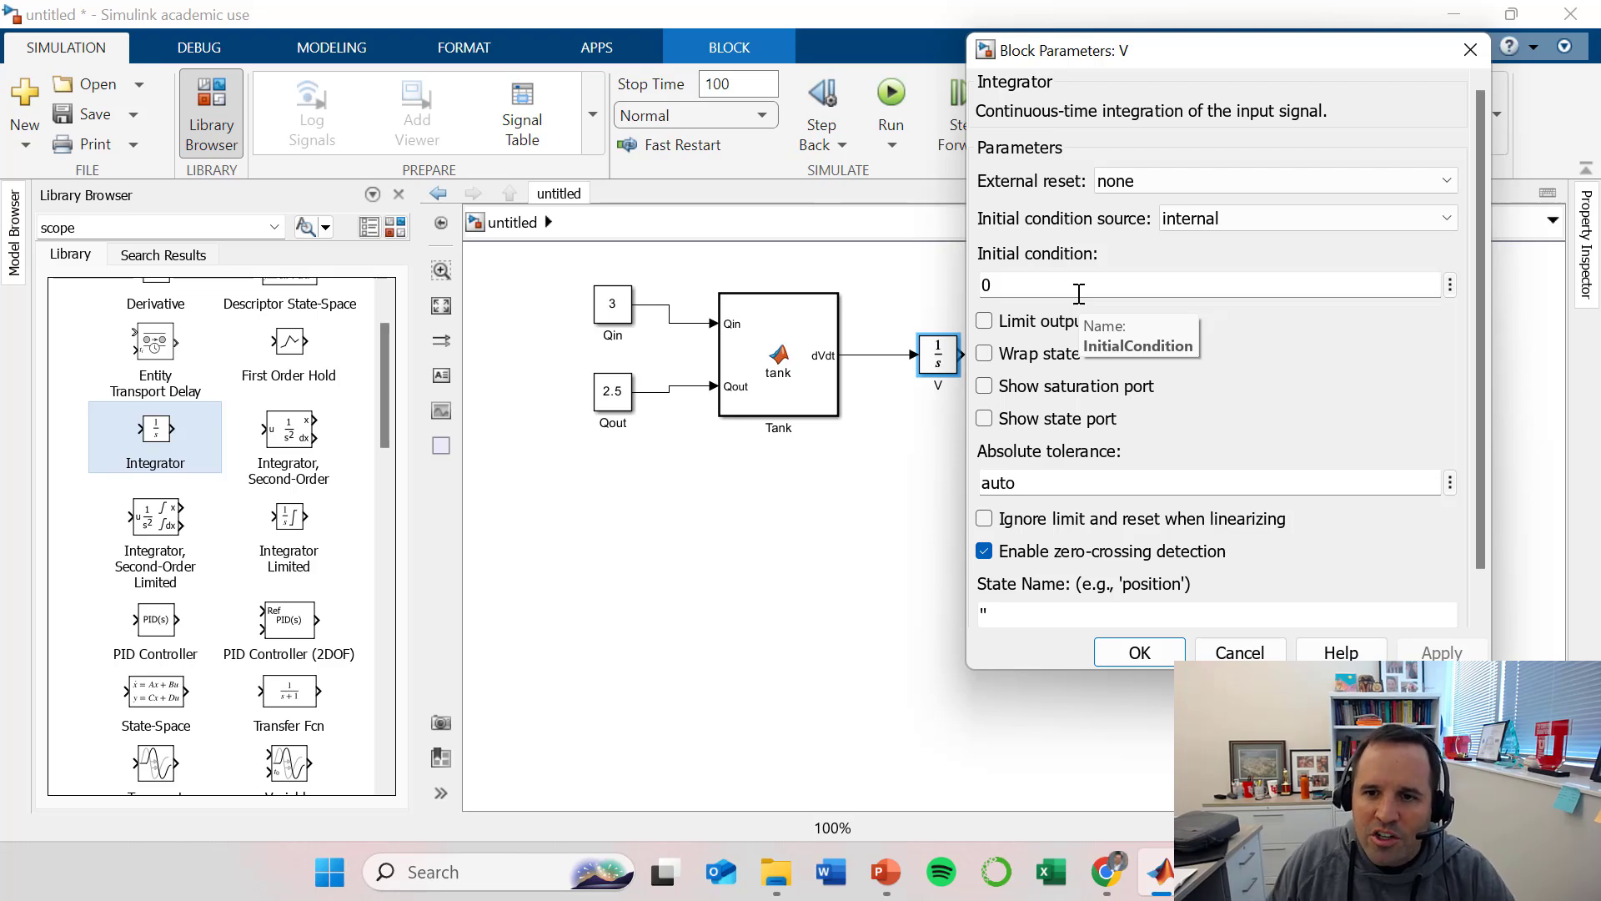
double_click(1028, 284)
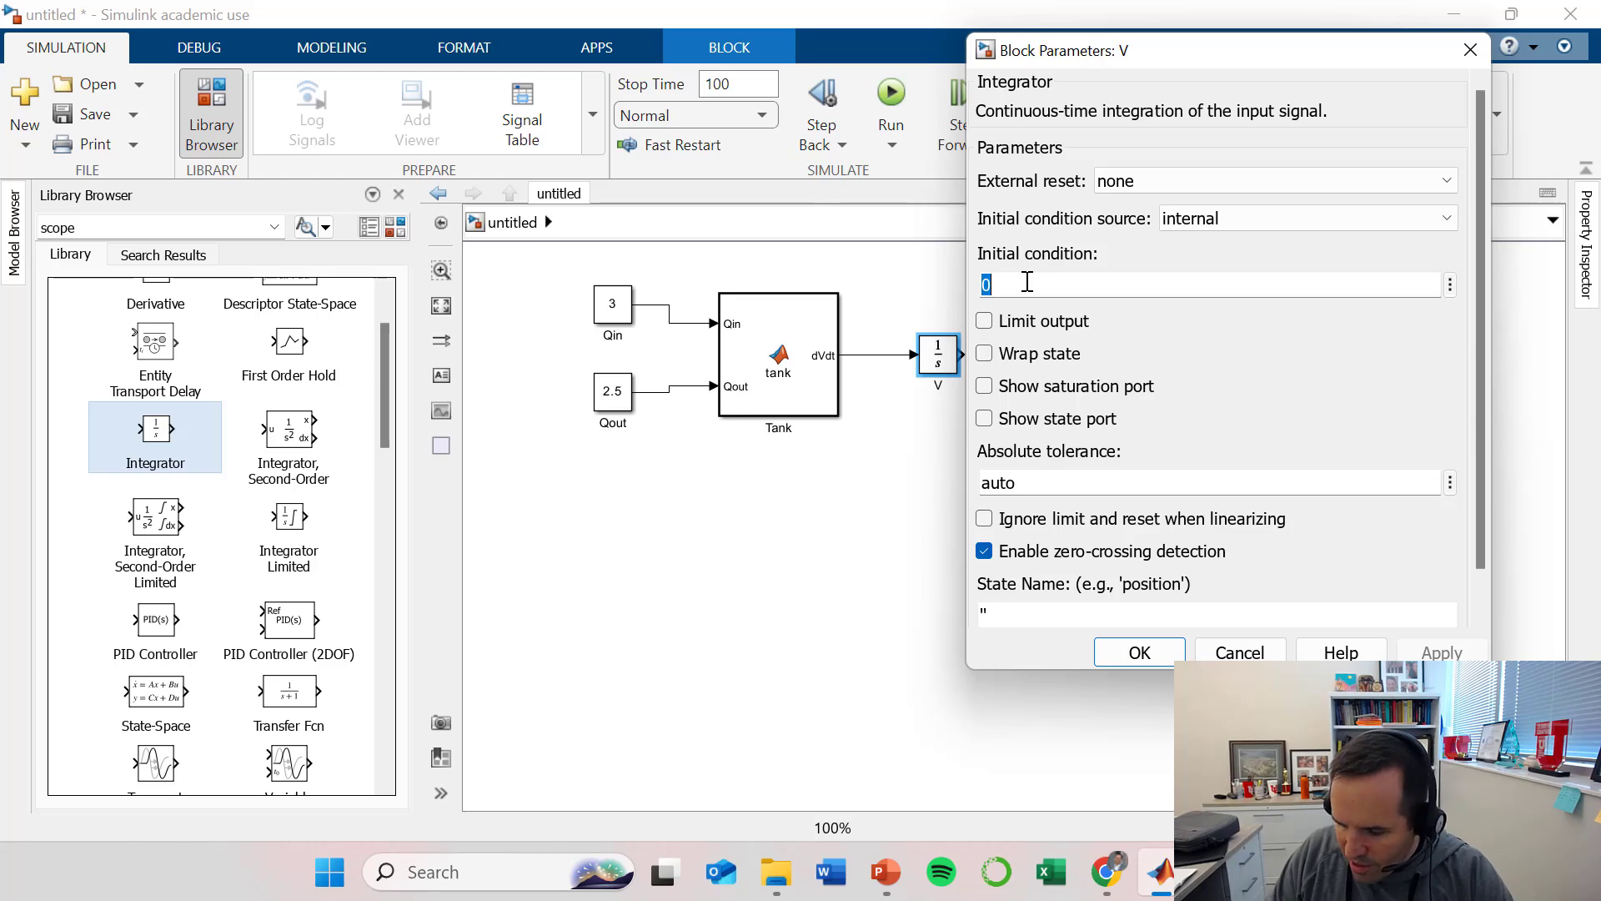
text(10)
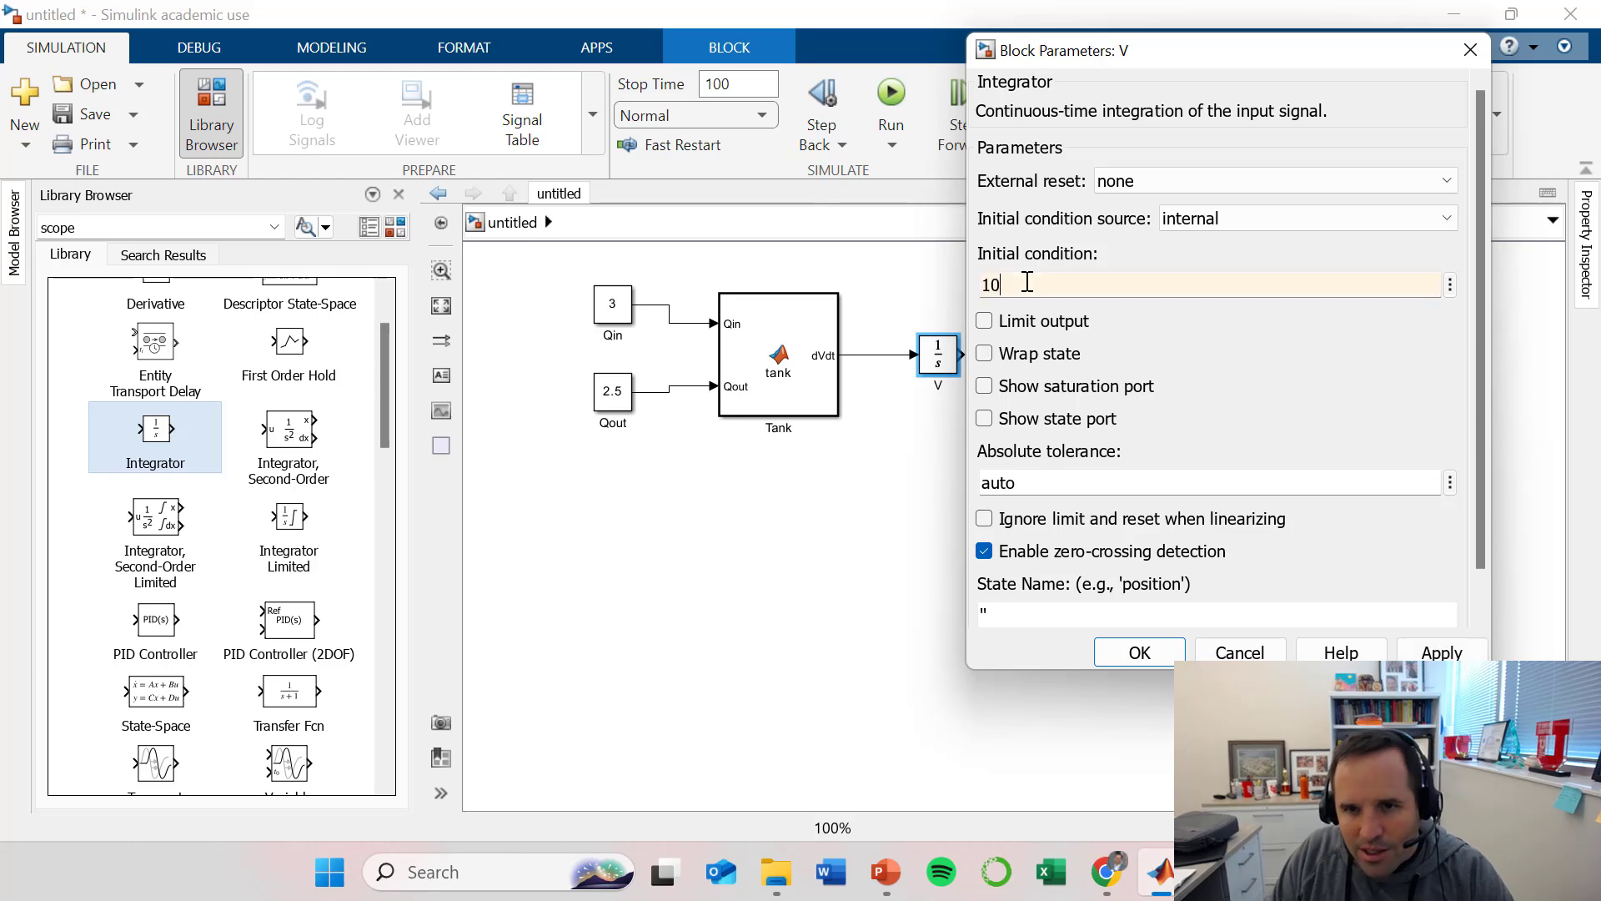
click(1136, 654)
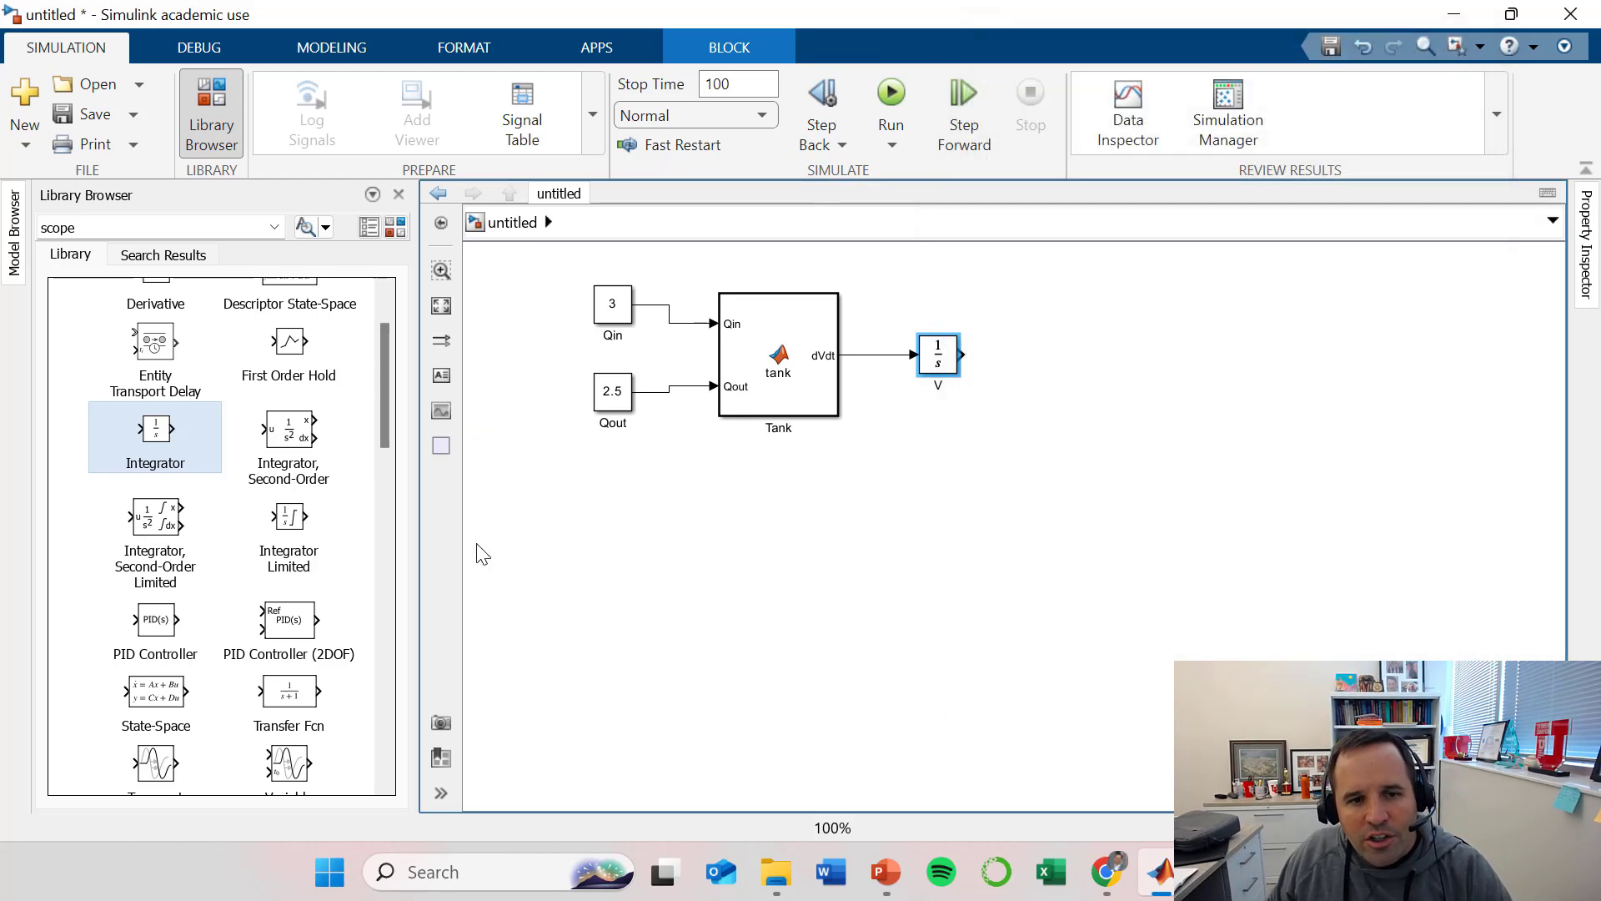
Add a Scope block from the Sinks library to the right of the V integrator.
drag(382, 402, 234, 360)
click(77, 328)
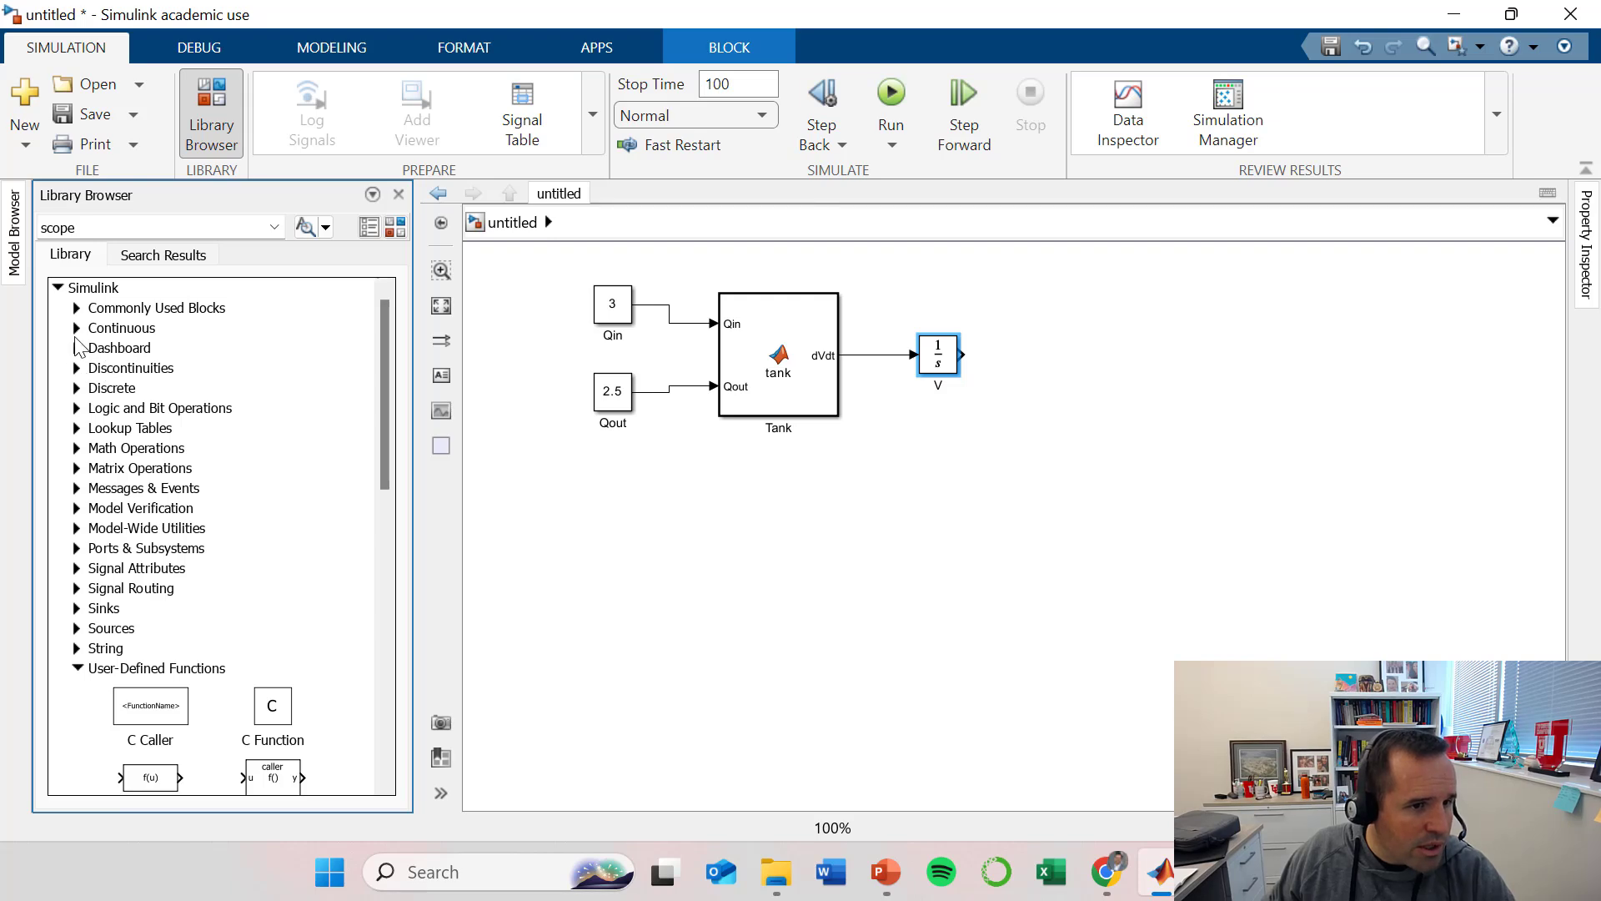
click(76, 609)
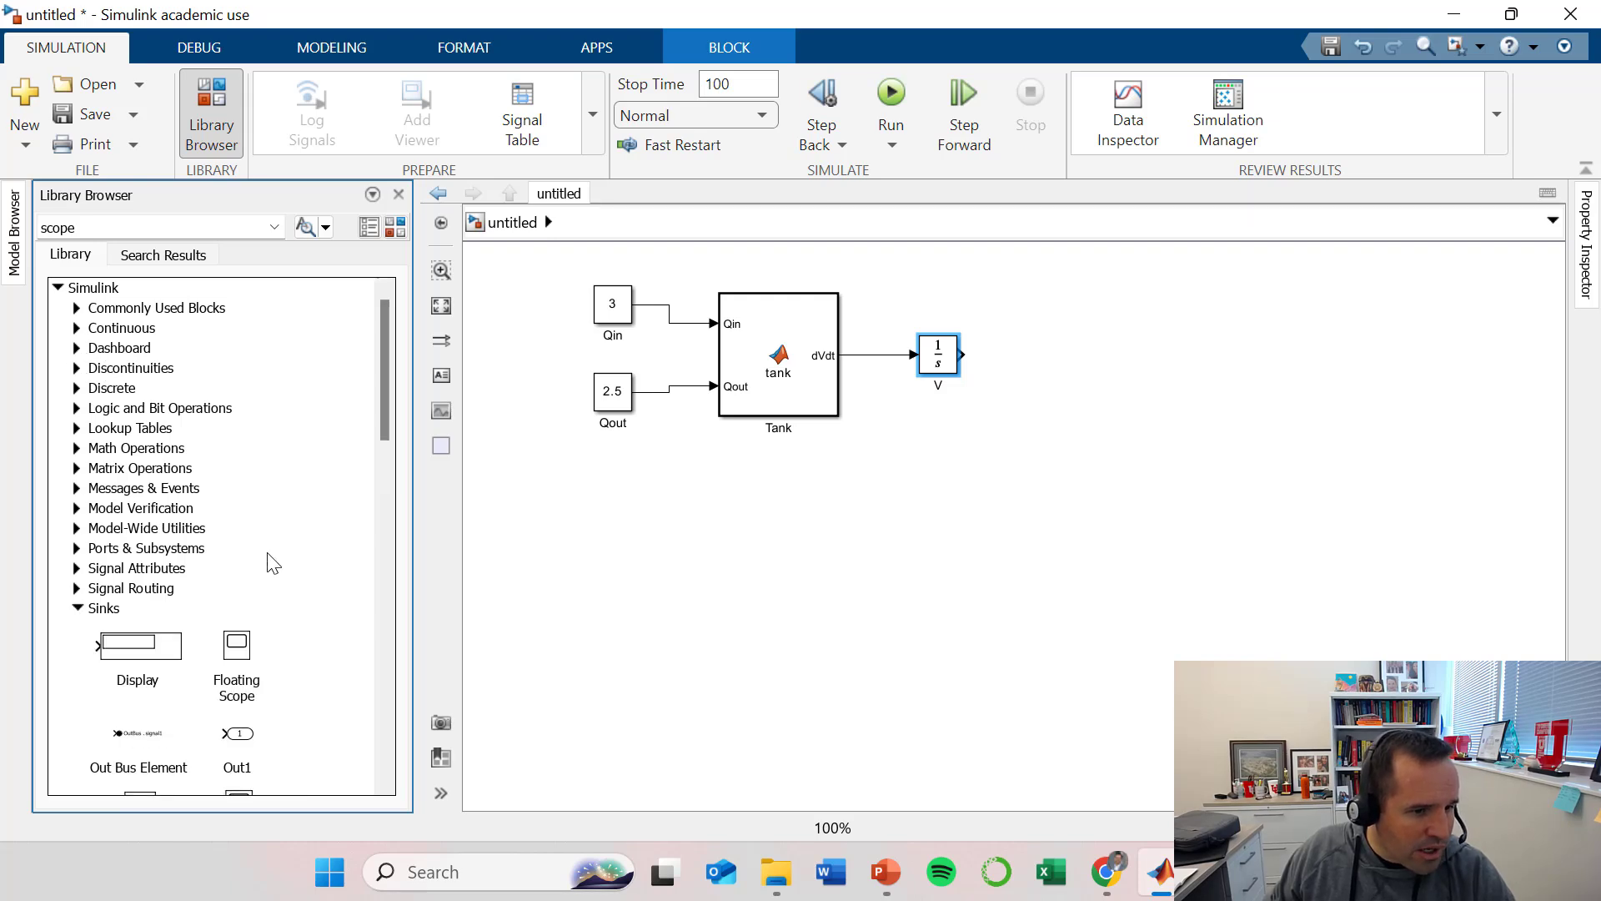
drag(387, 381, 374, 472)
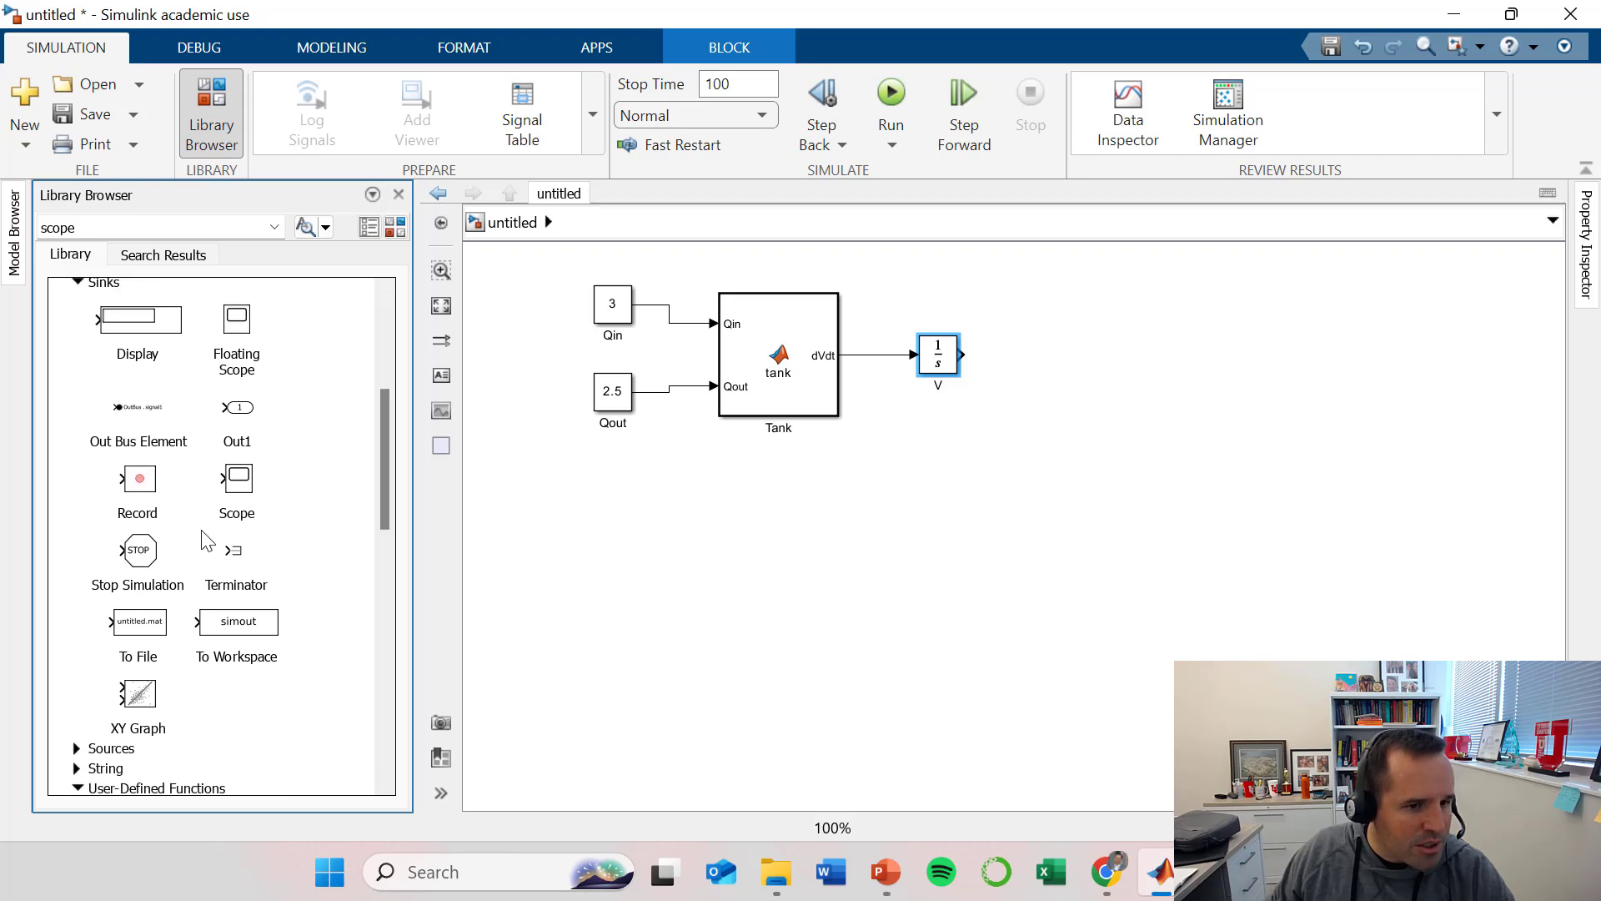
click(250, 499)
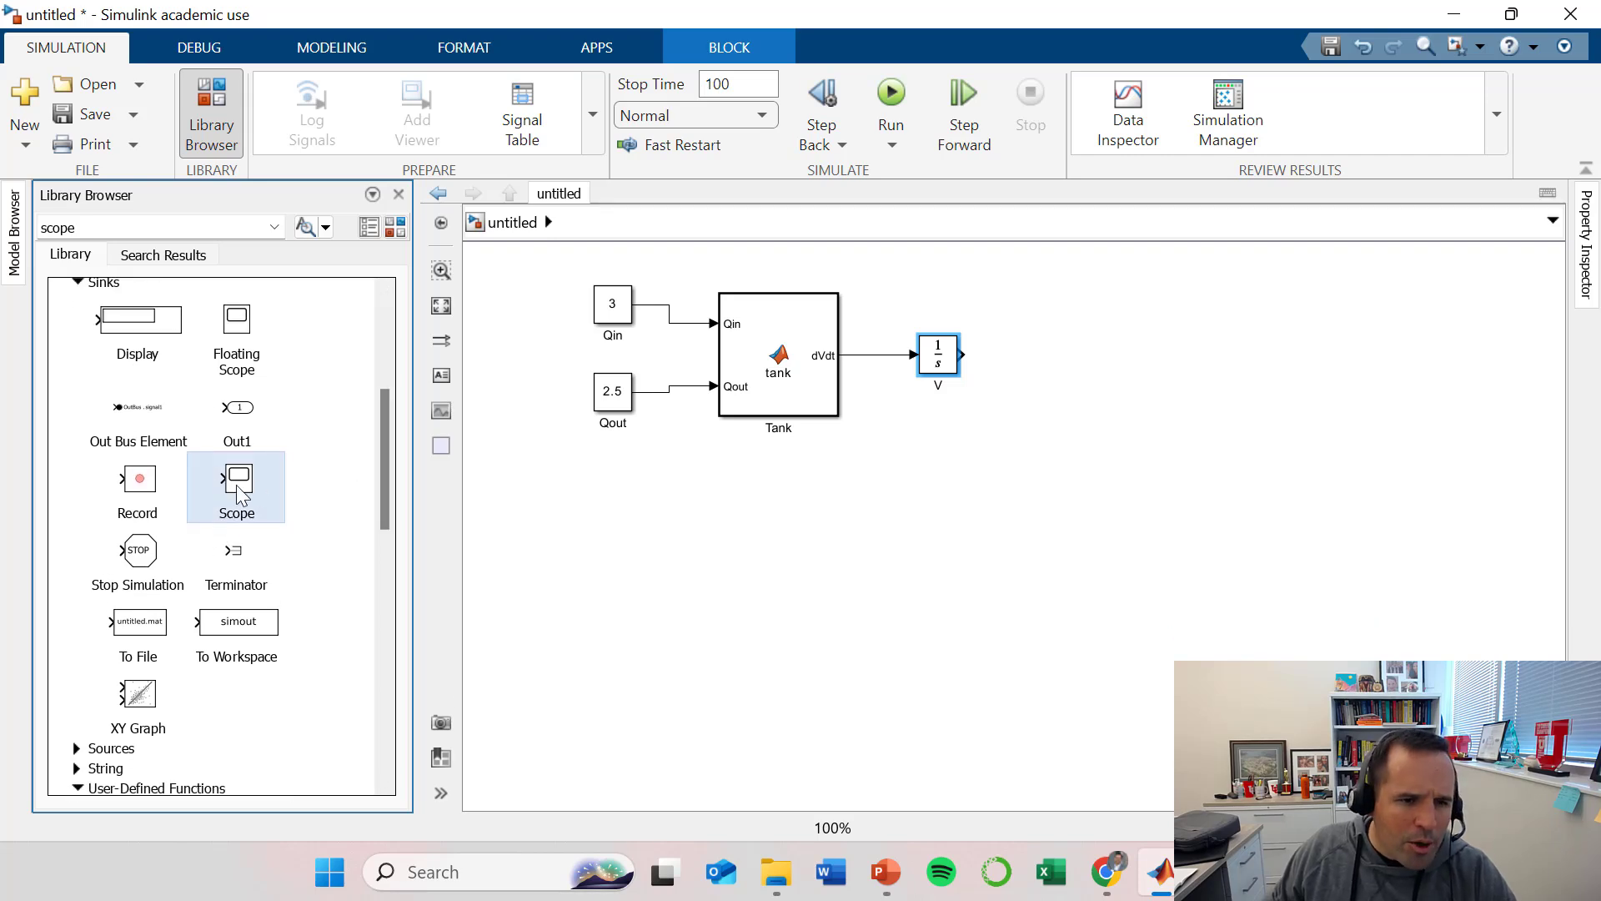
drag(236, 495, 1045, 367)
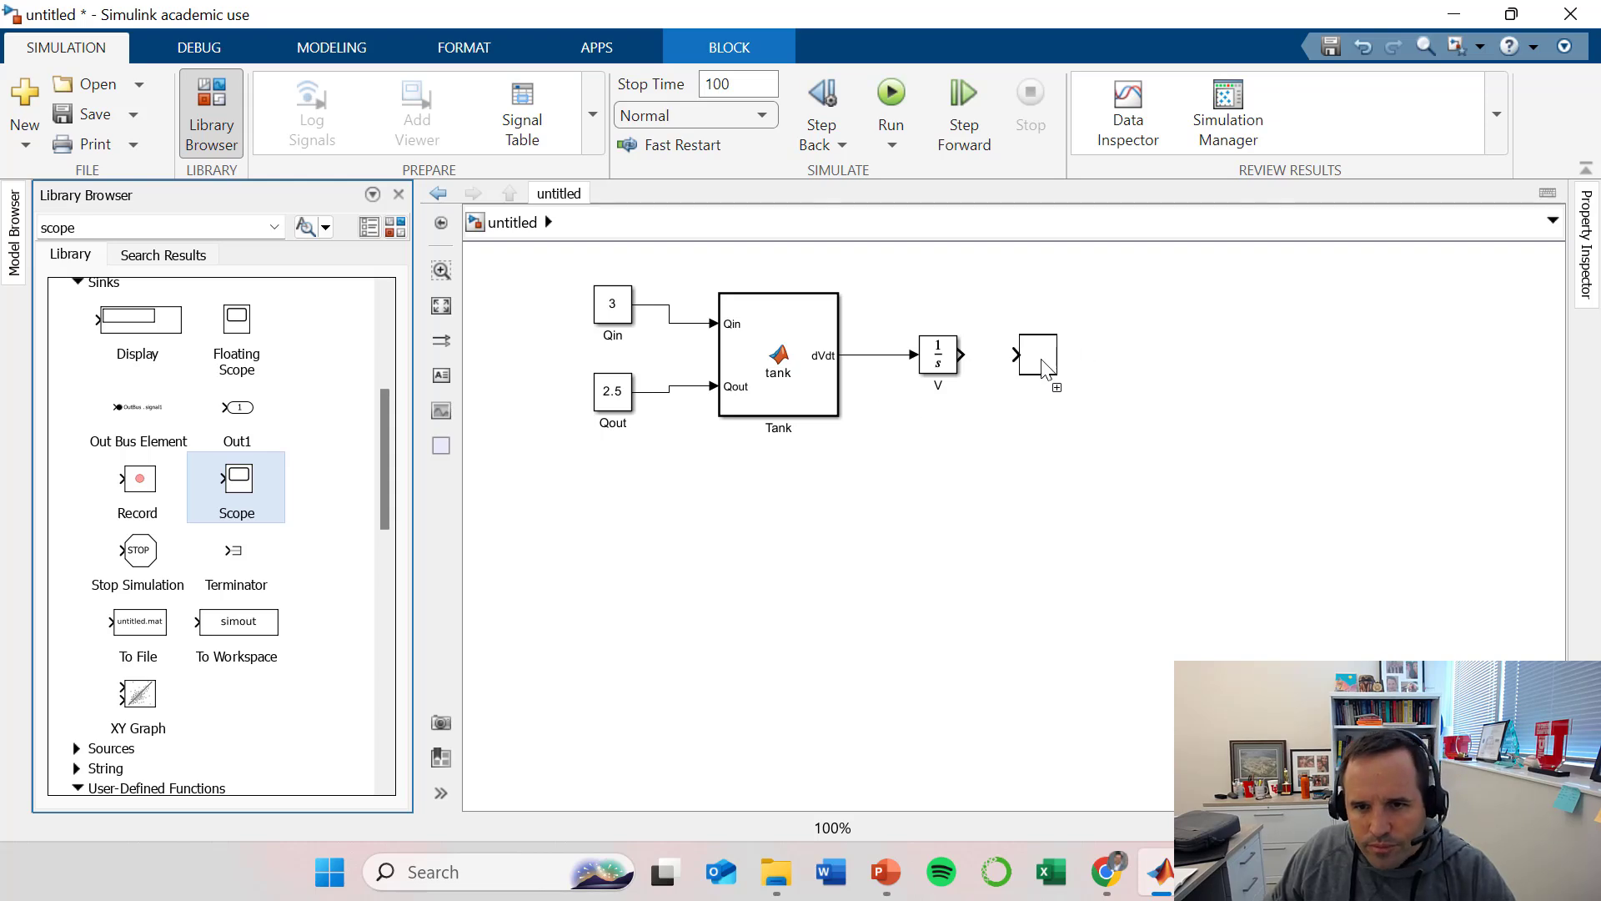
Wire the V integrator's output into the Scope's input.
click(966, 353)
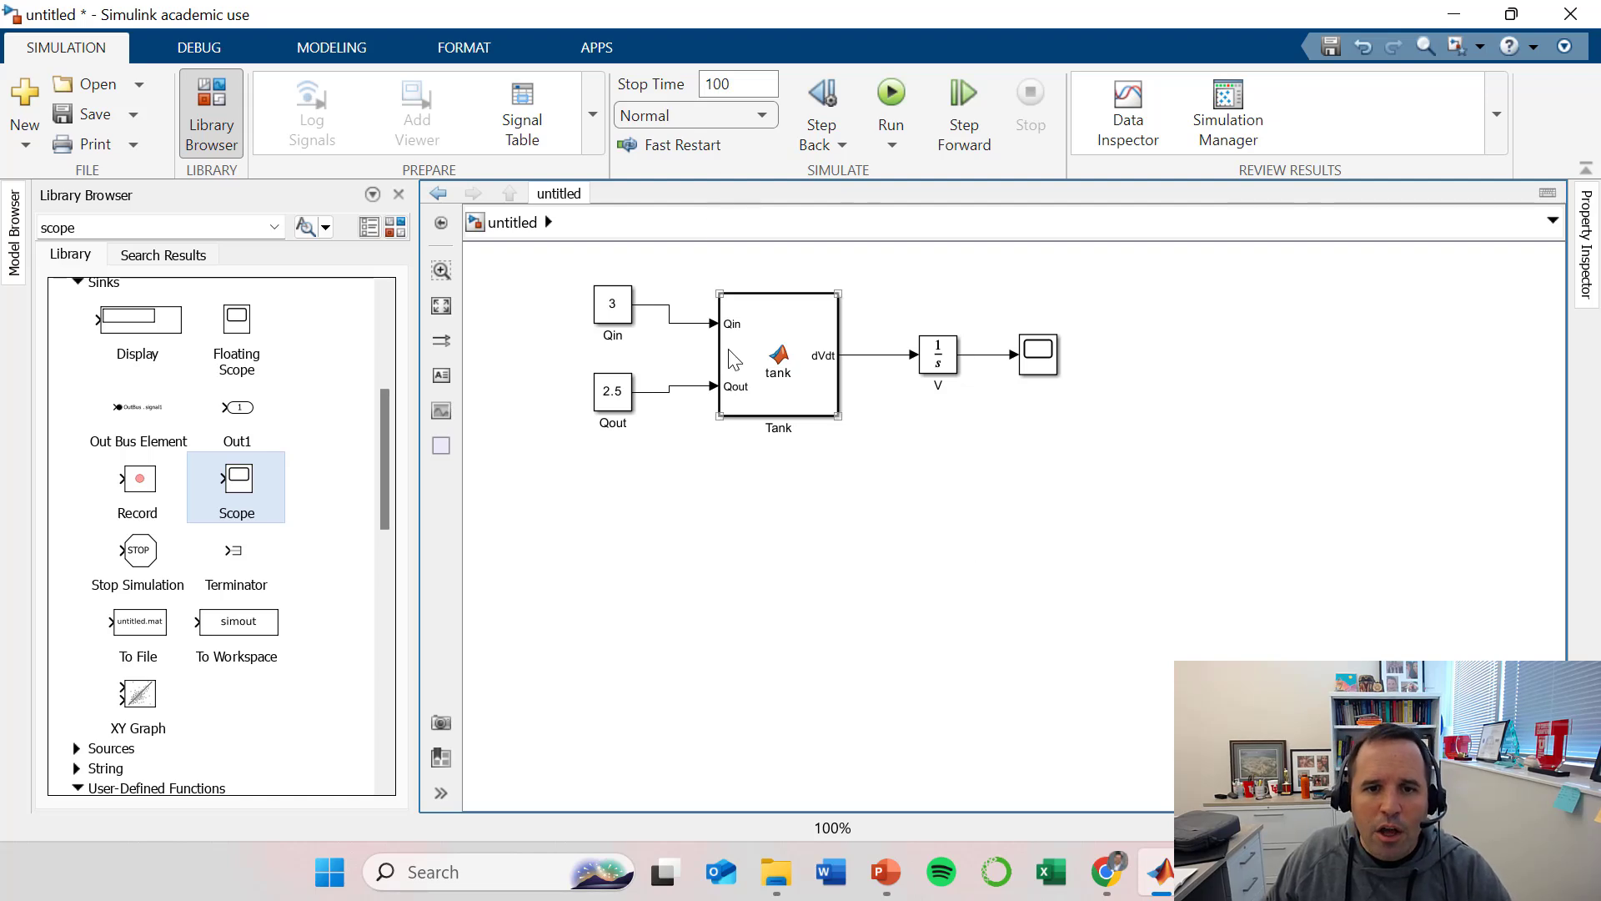
click(613, 311)
click(619, 359)
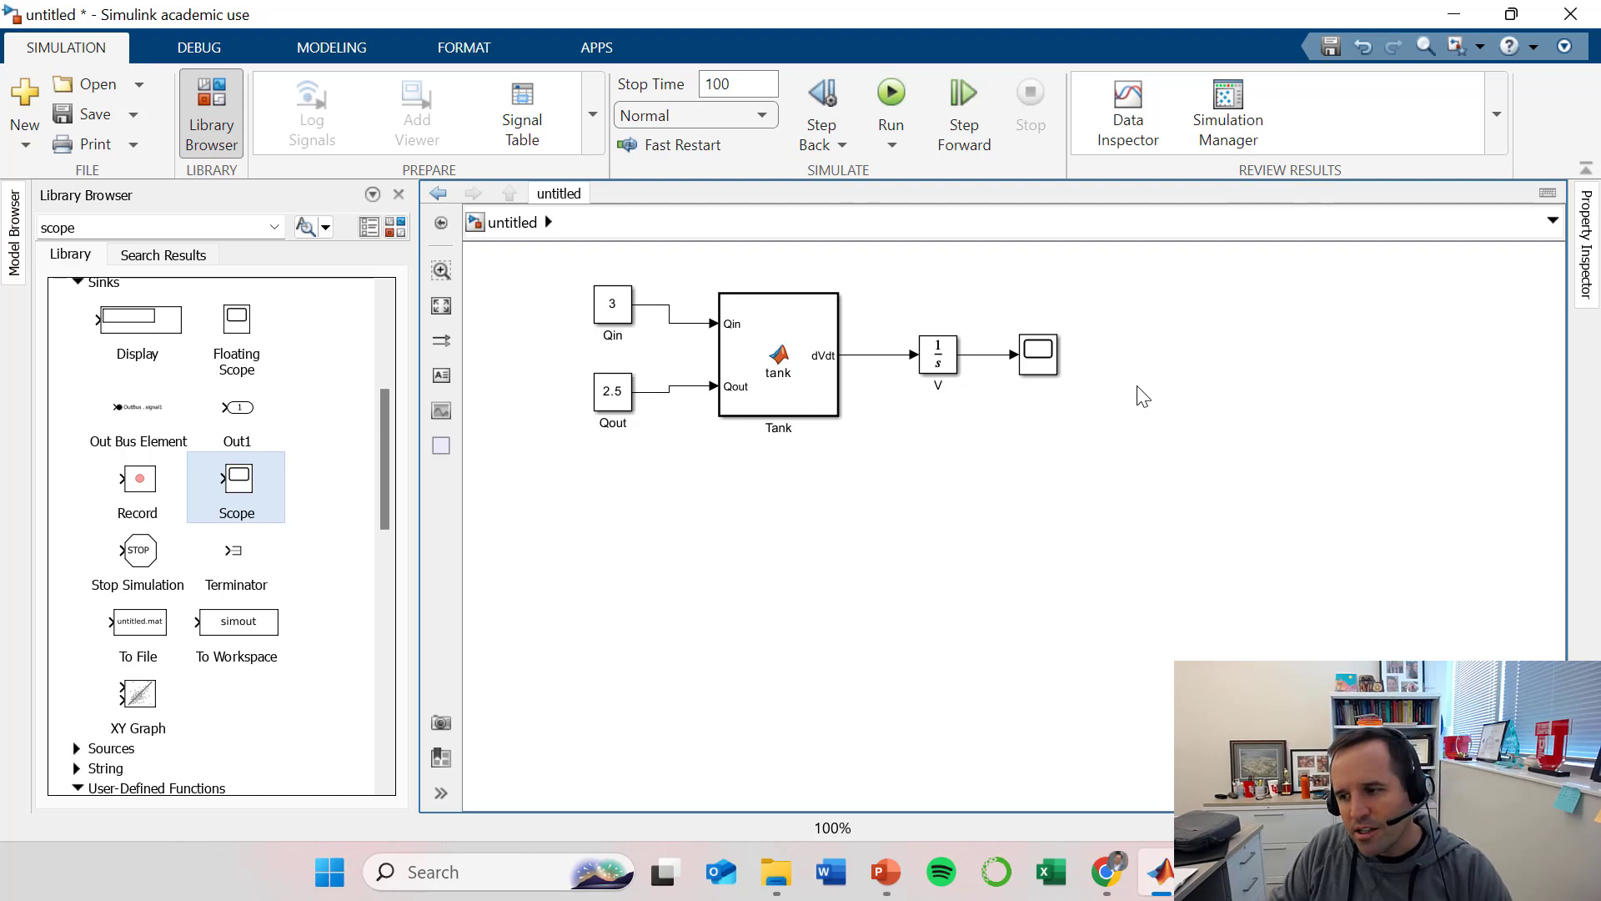
click(893, 100)
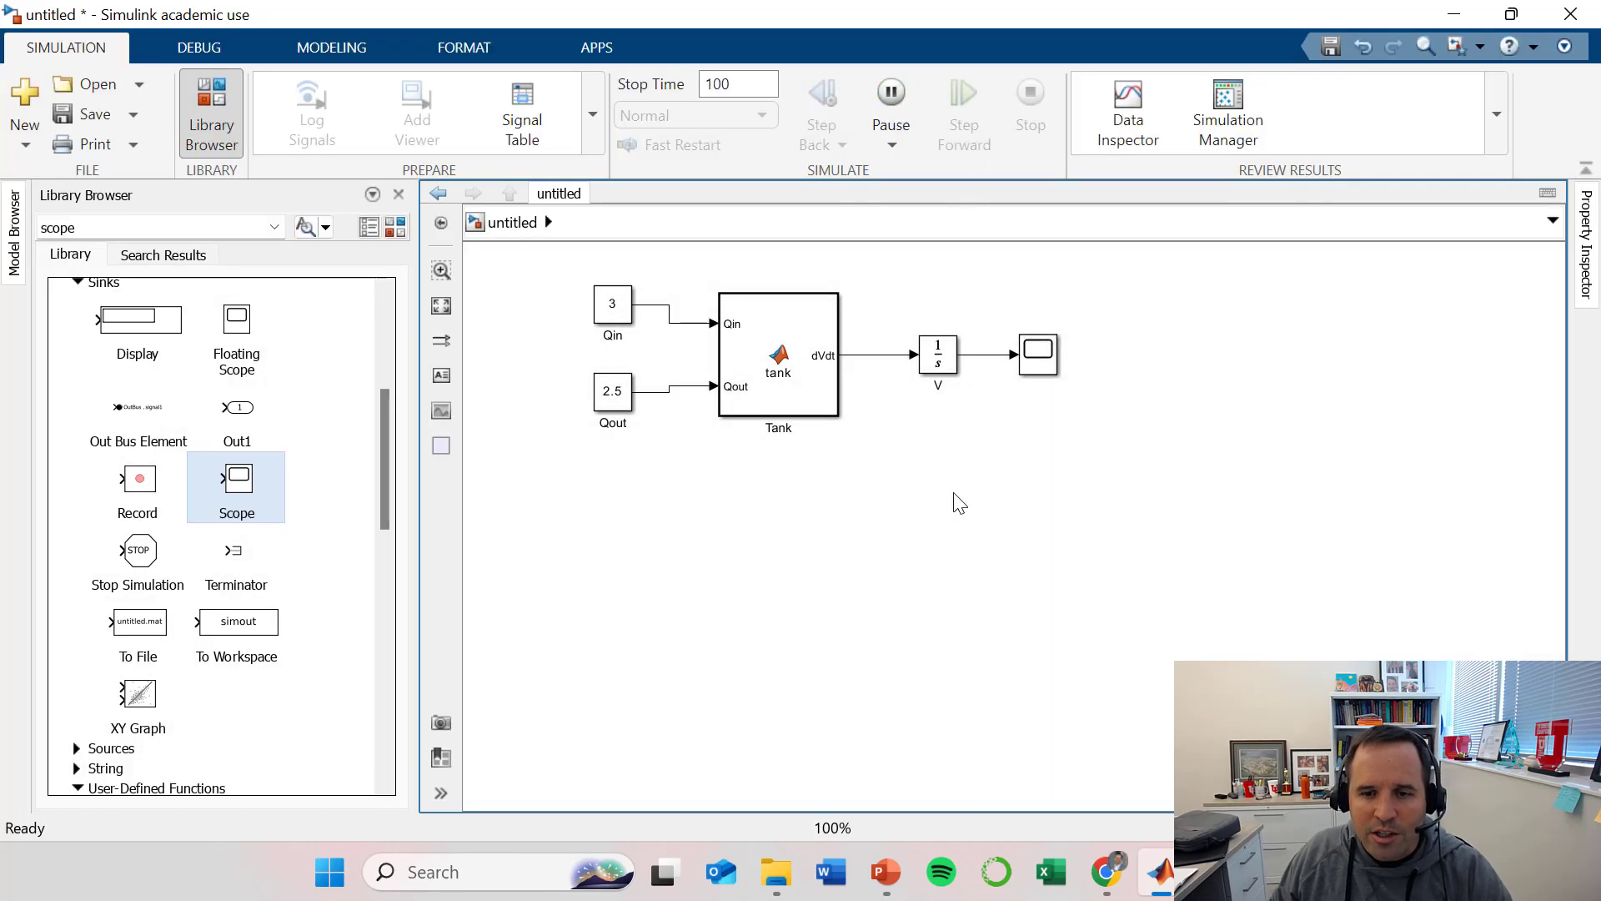
click(1055, 360)
double_click(1038, 353)
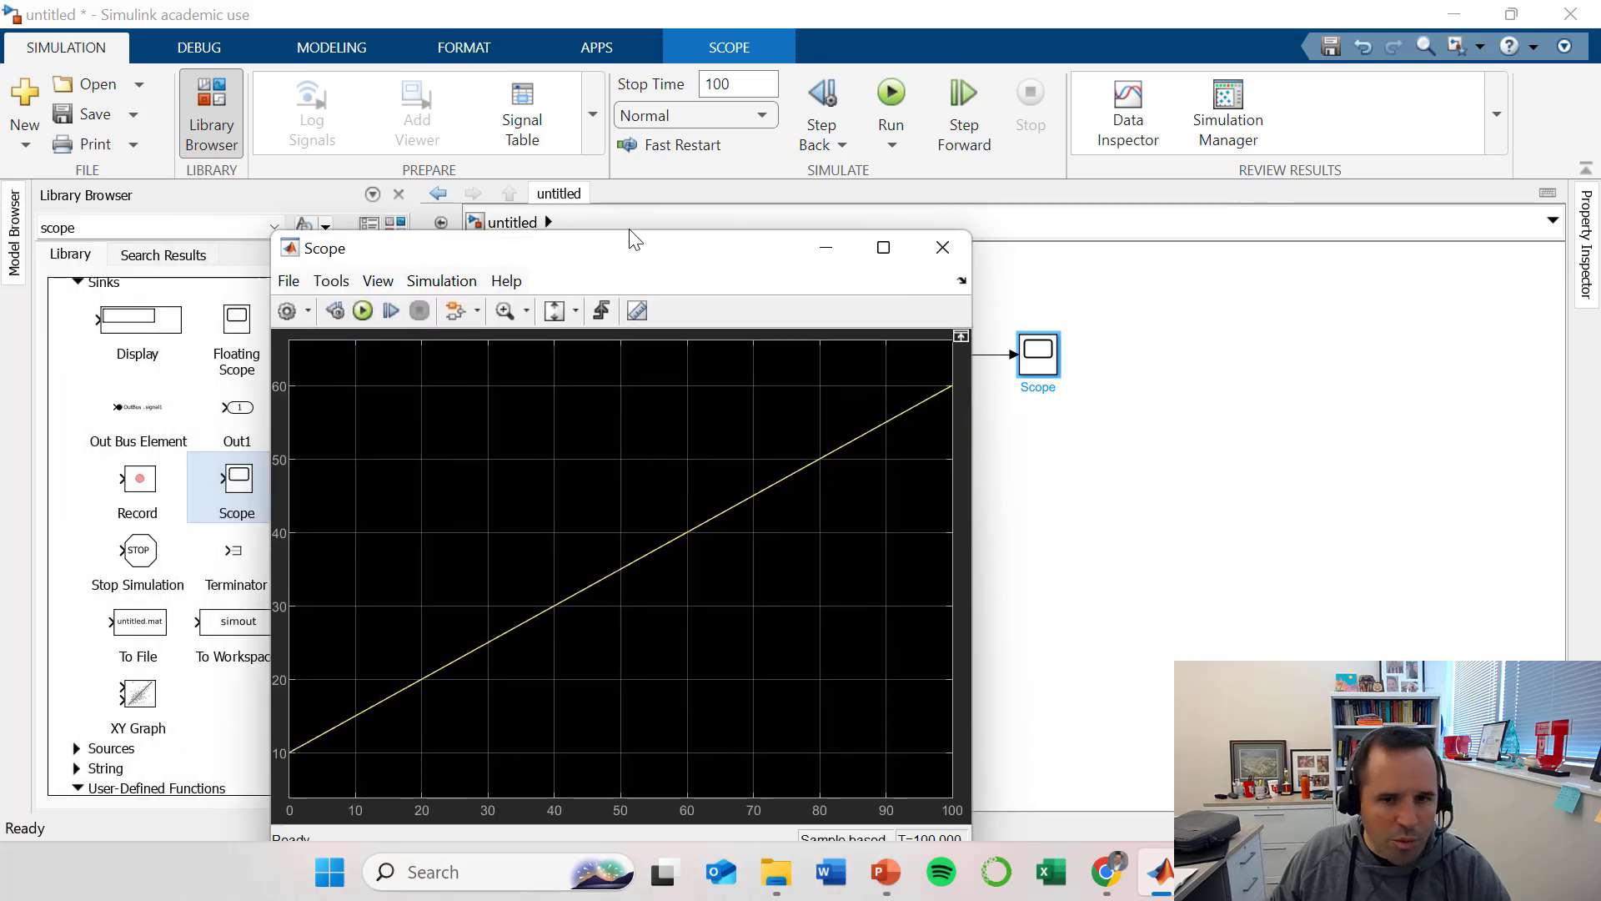
drag(633, 236, 772, 166)
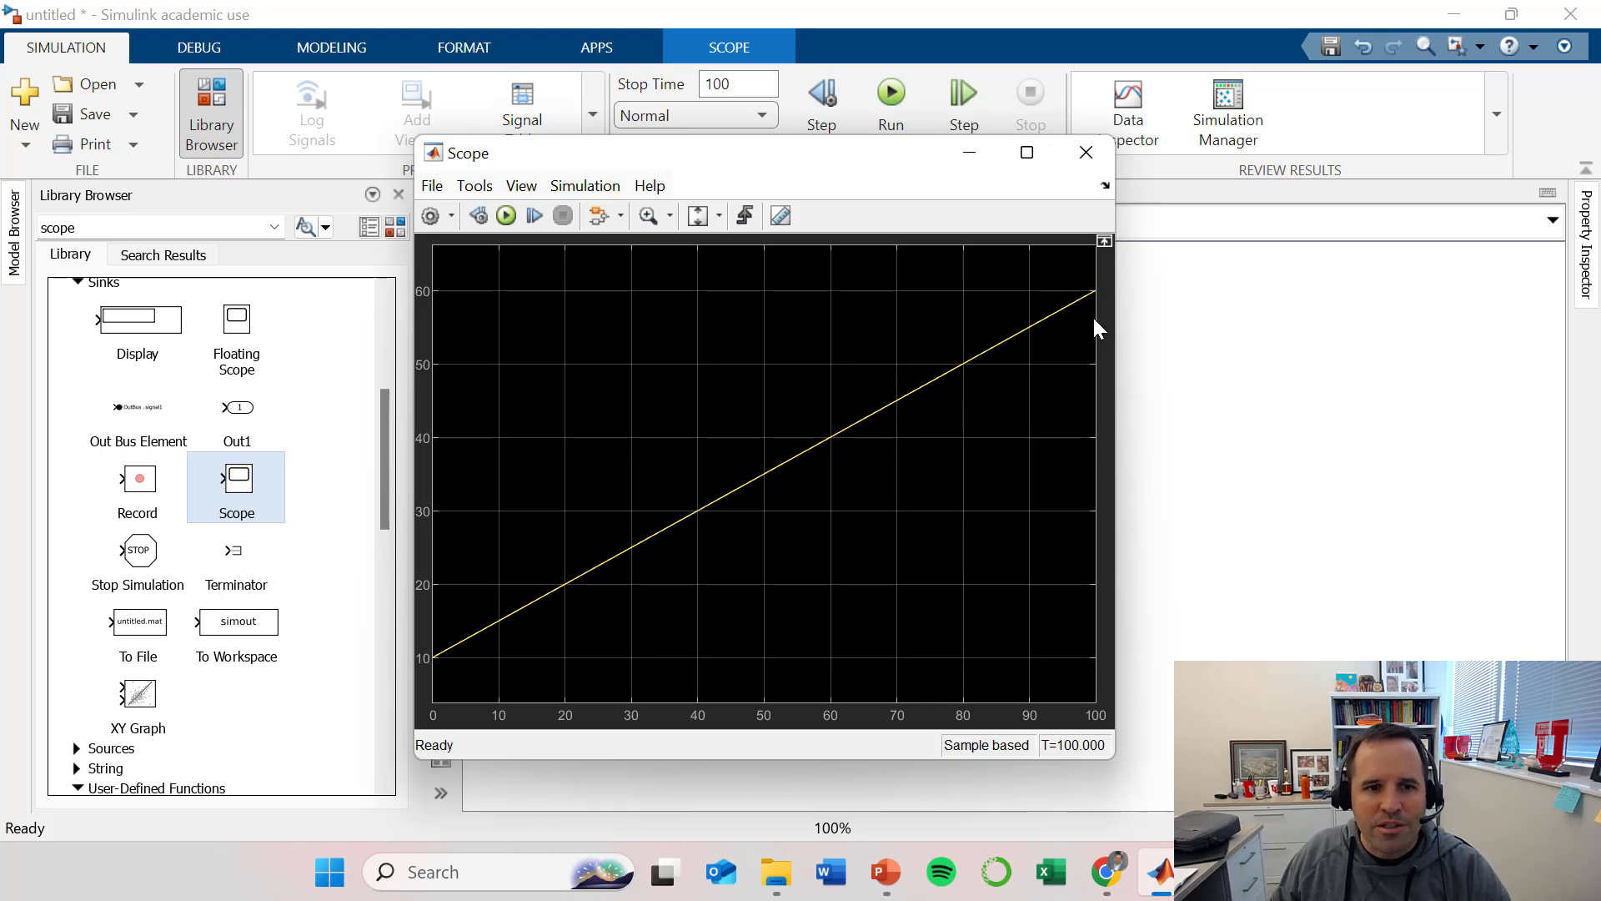
click(1087, 153)
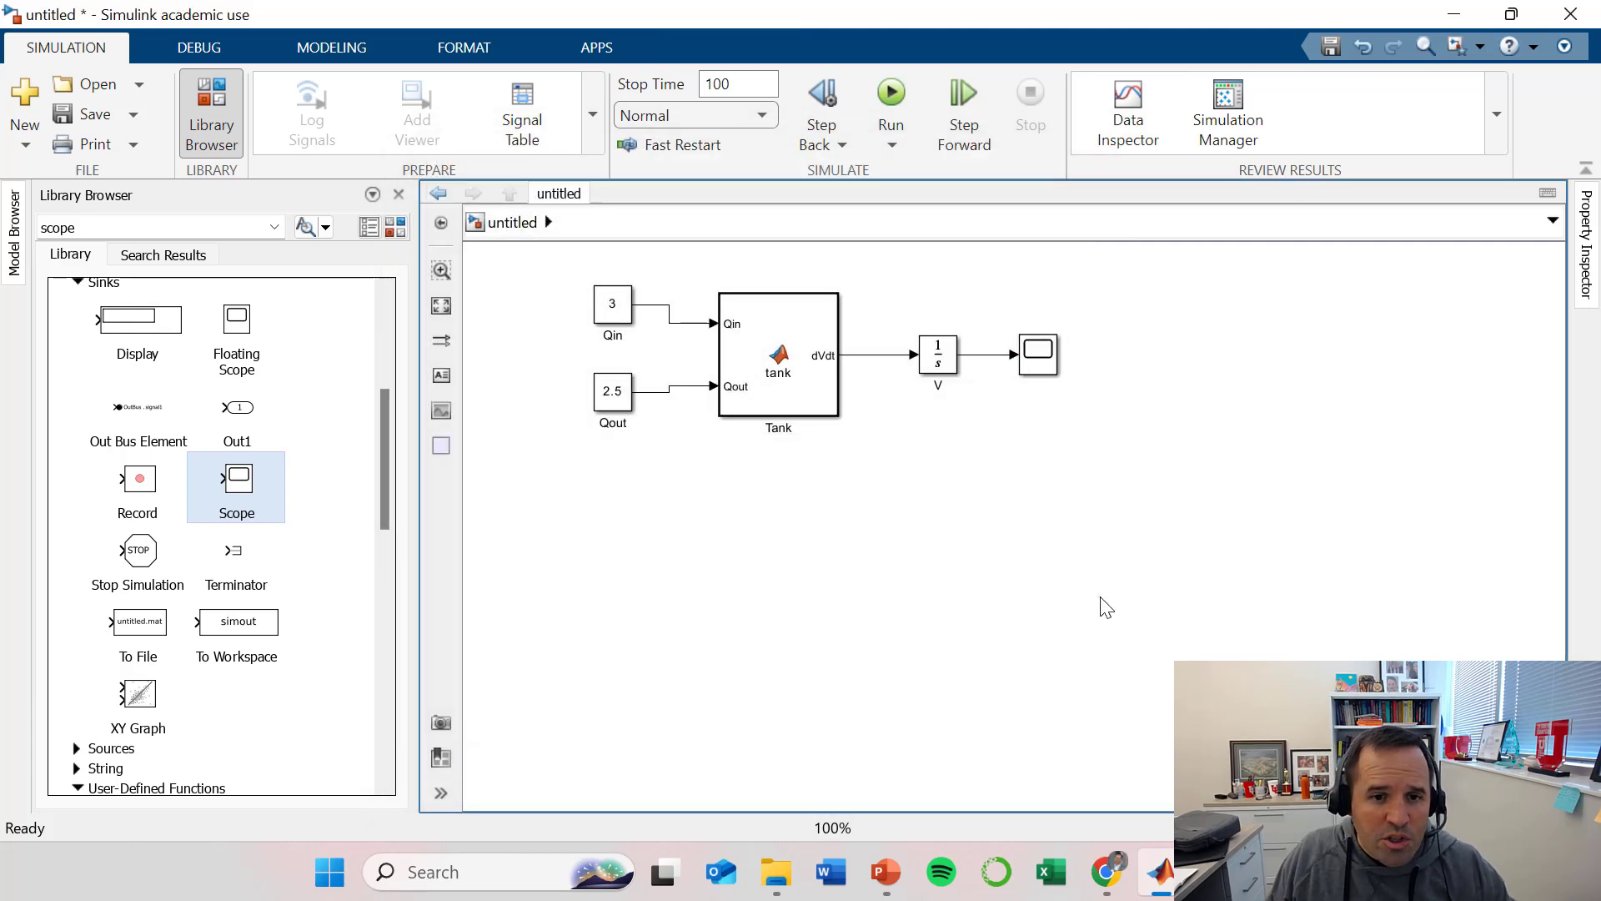
Place a Pulse Generator block from the Sources library to the left of the Qin constant.
click(626, 323)
drag(382, 428, 386, 392)
key(Left)
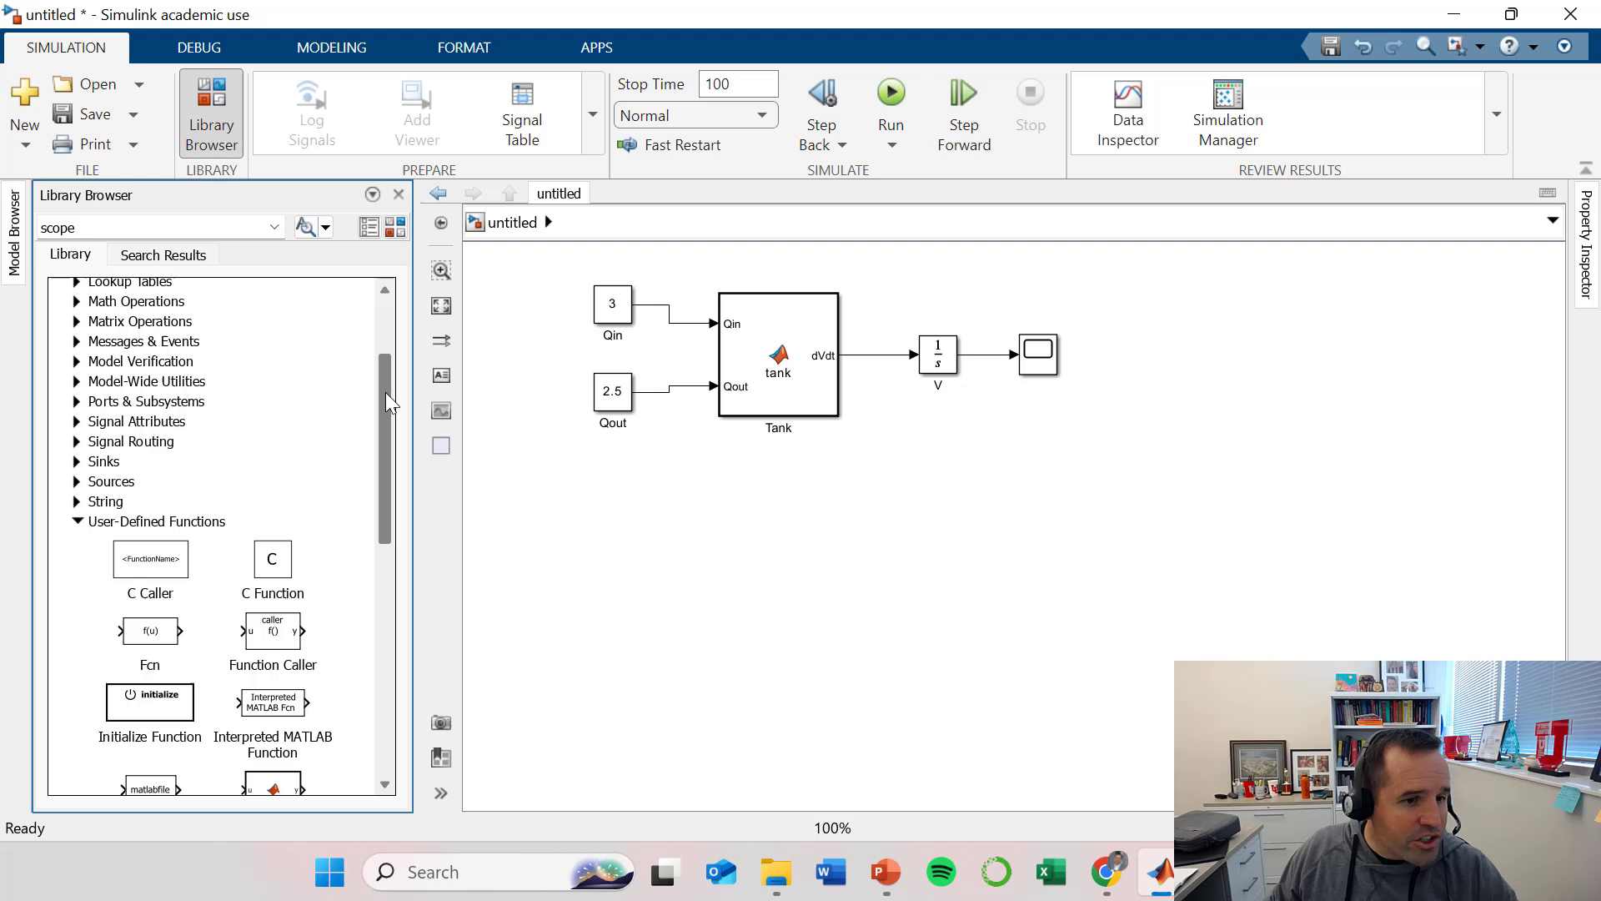
click(77, 521)
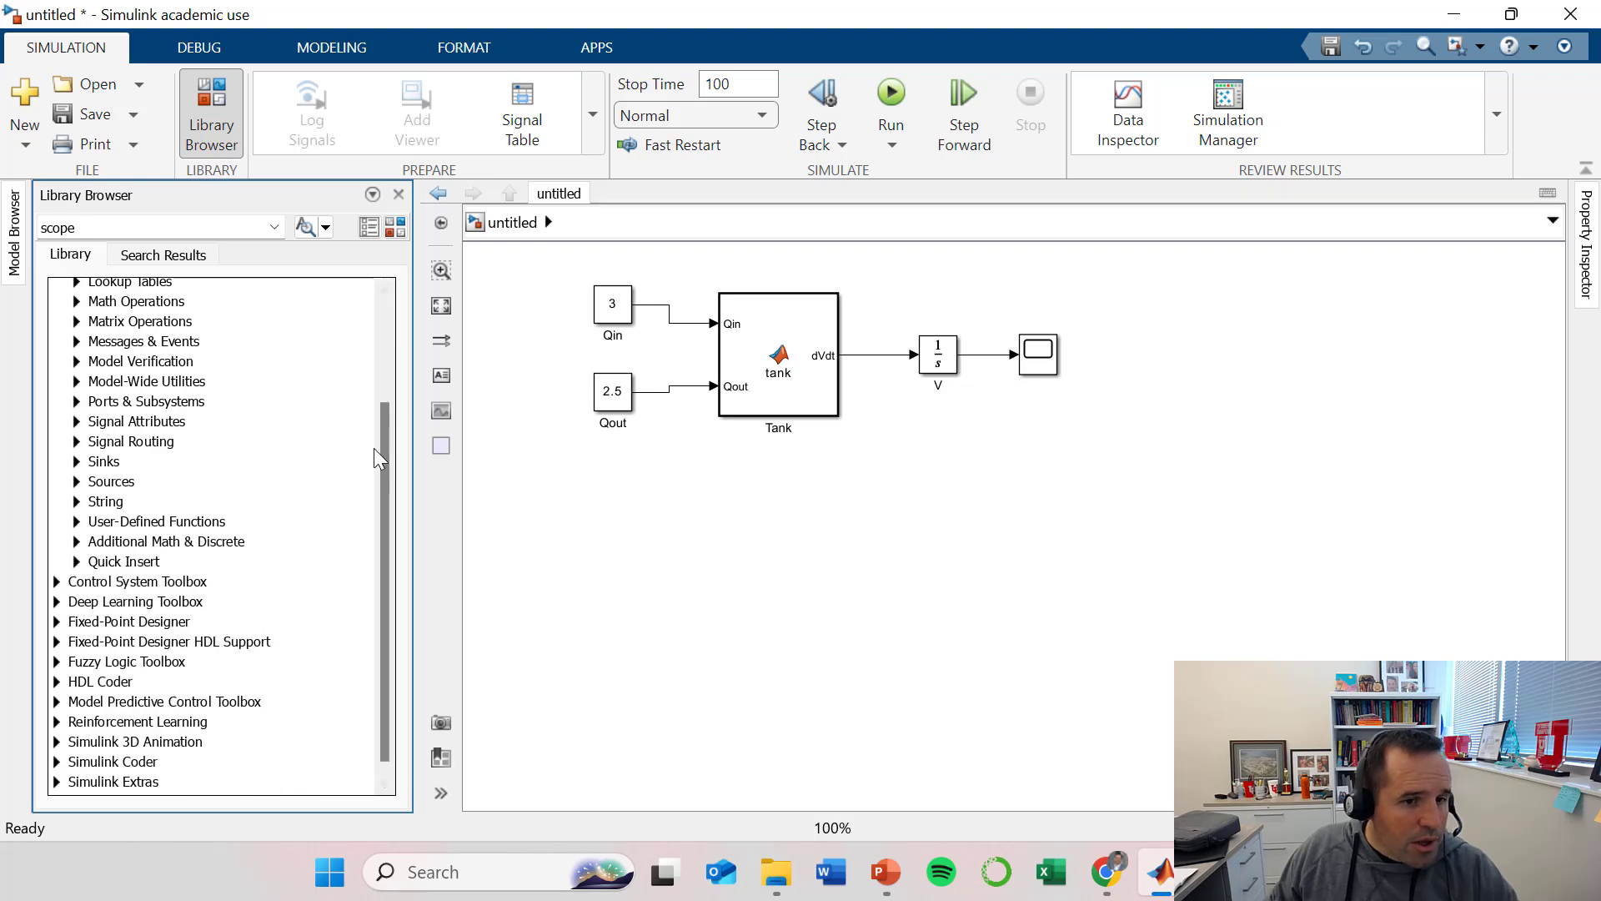
click(75, 483)
drag(387, 414, 377, 457)
click(612, 324)
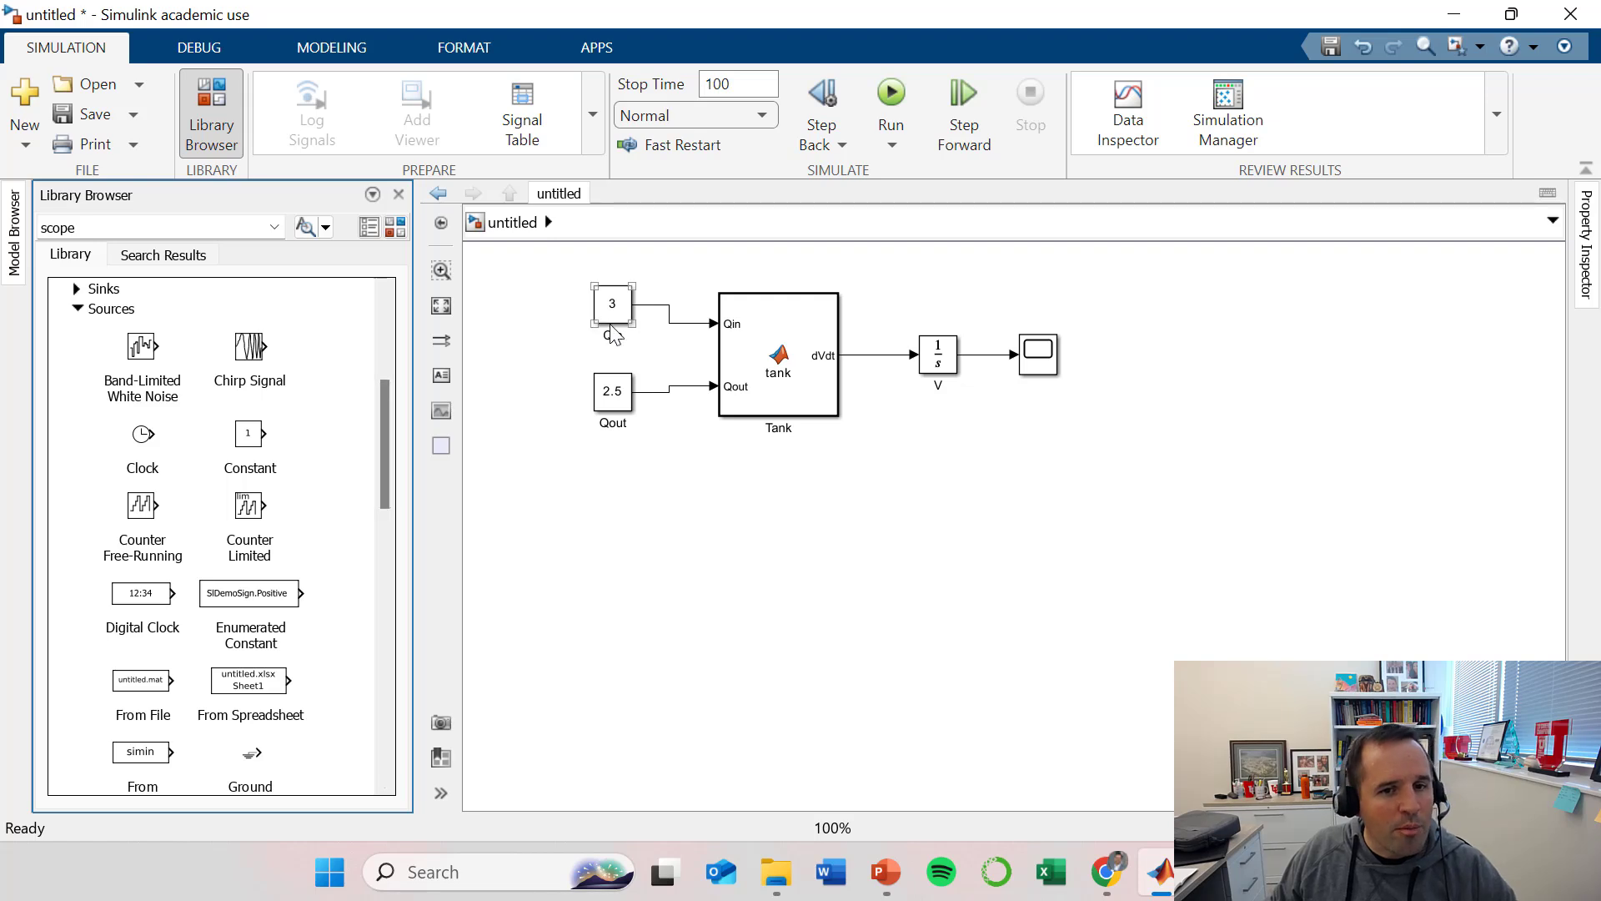
click(567, 359)
drag(388, 437, 391, 545)
click(250, 488)
drag(250, 492, 555, 307)
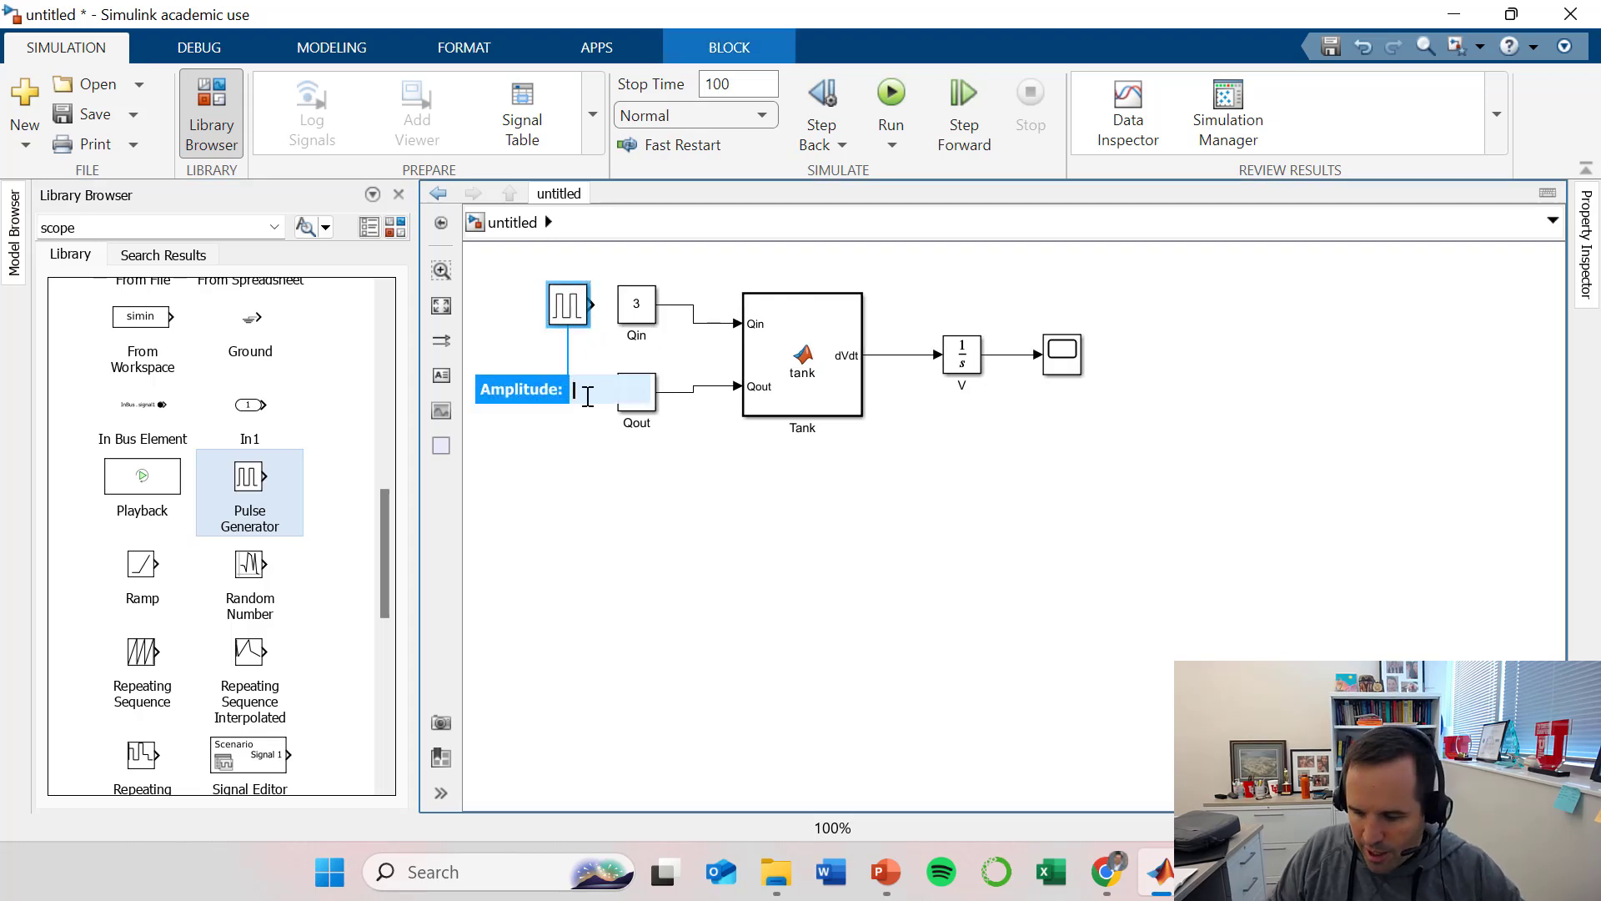
scroll(587, 396, down, 1)
Set the Pulse Generator amplitude to 5 and its pulse width to 50% of the period.
text(5)
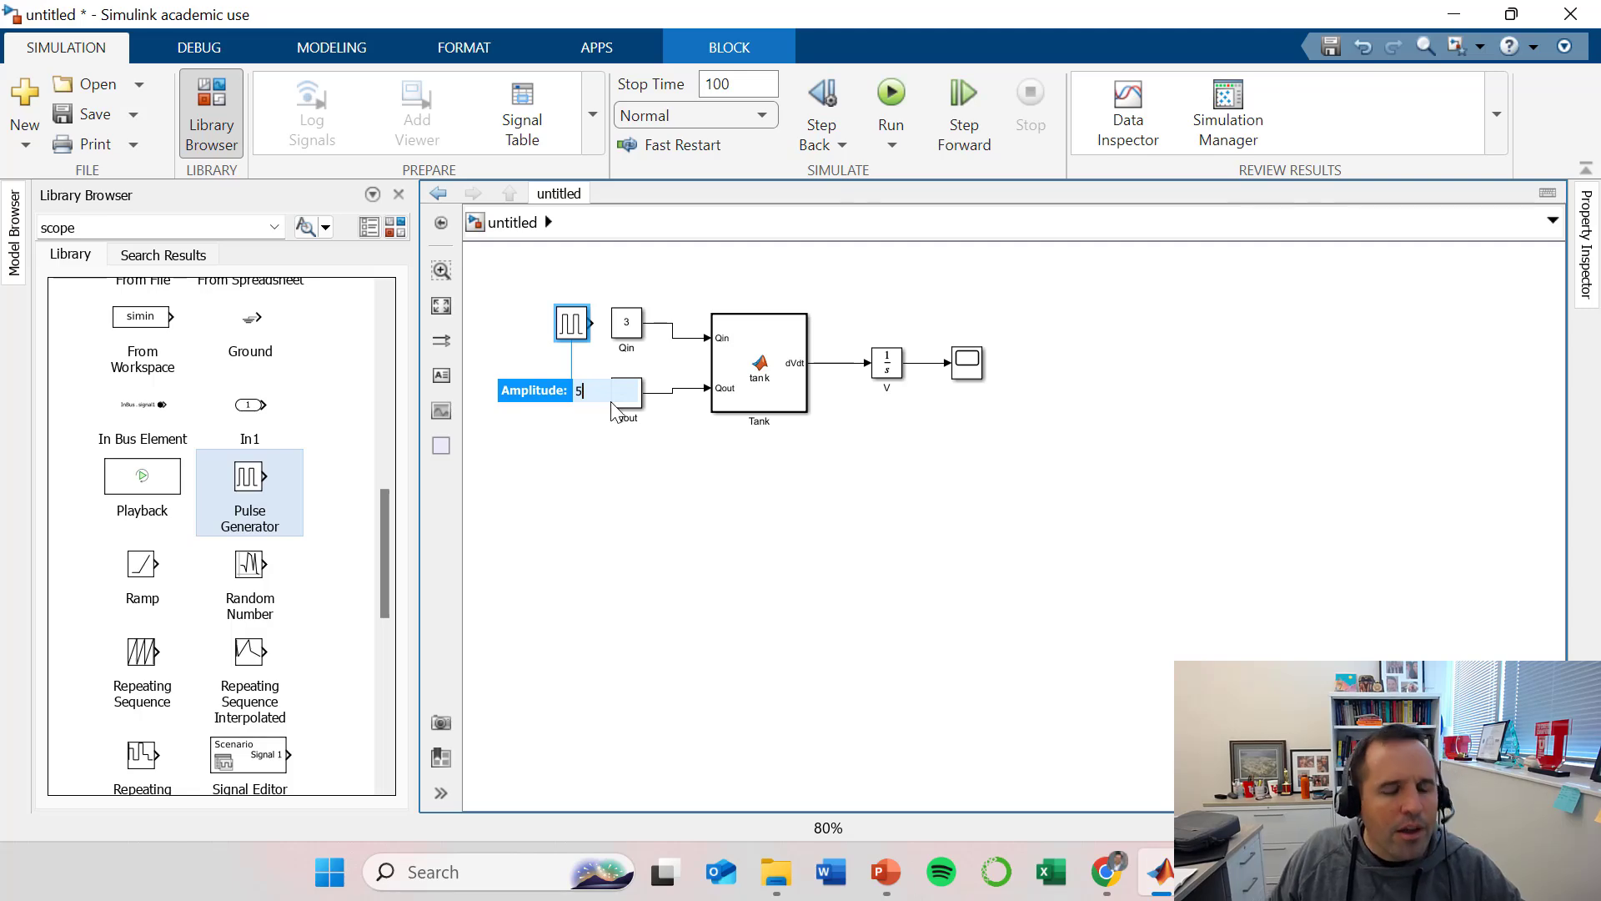
click(499, 348)
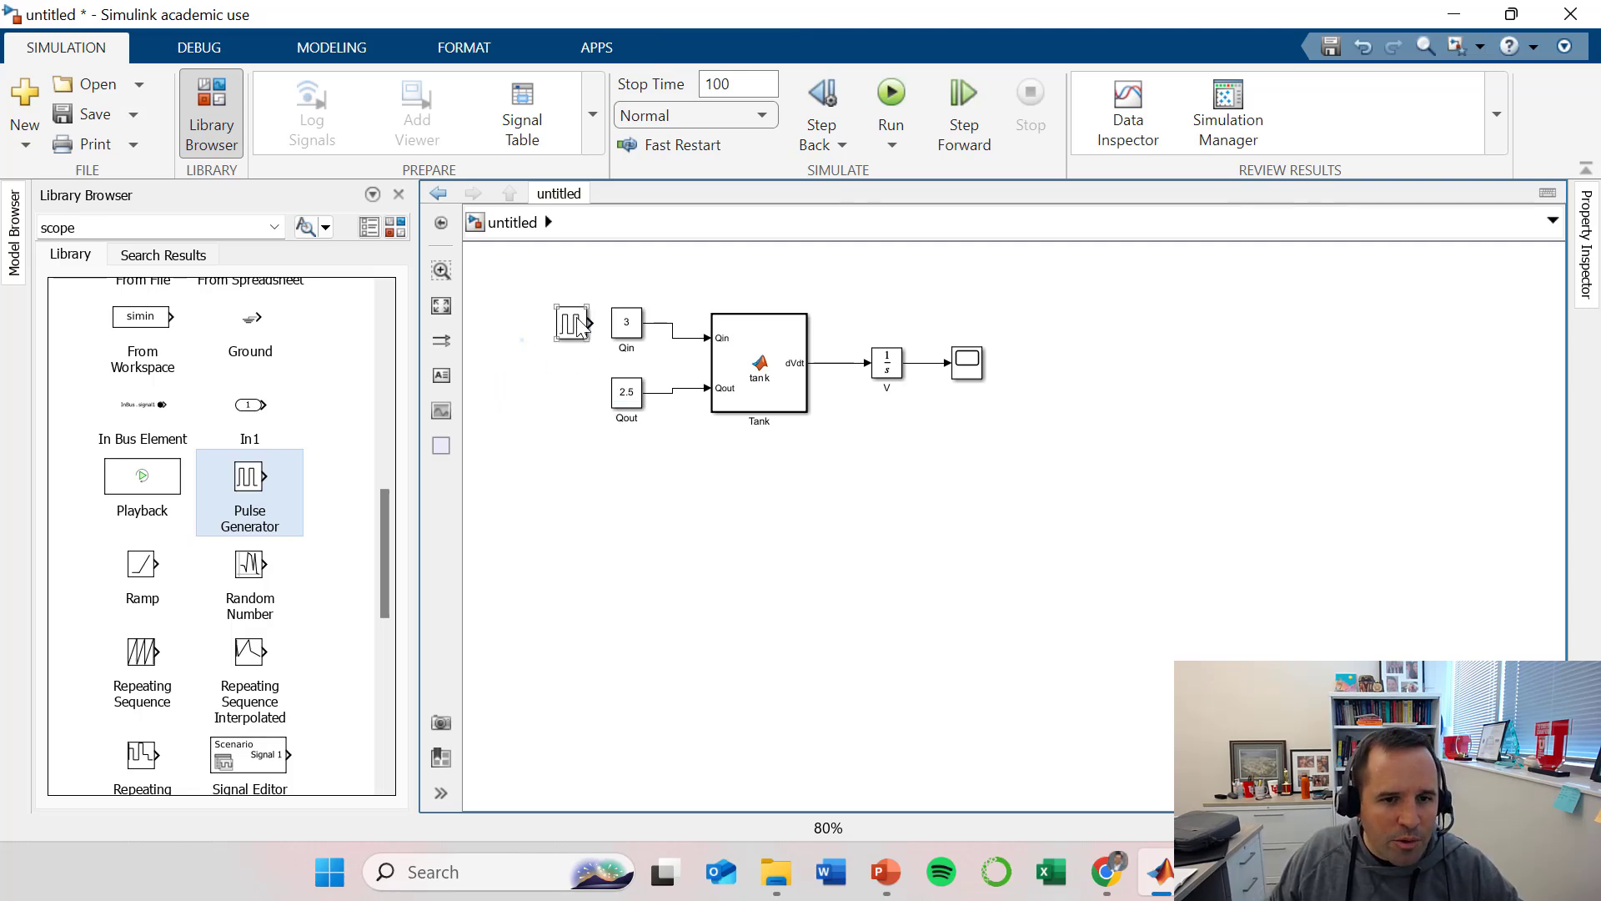
double_click(570, 323)
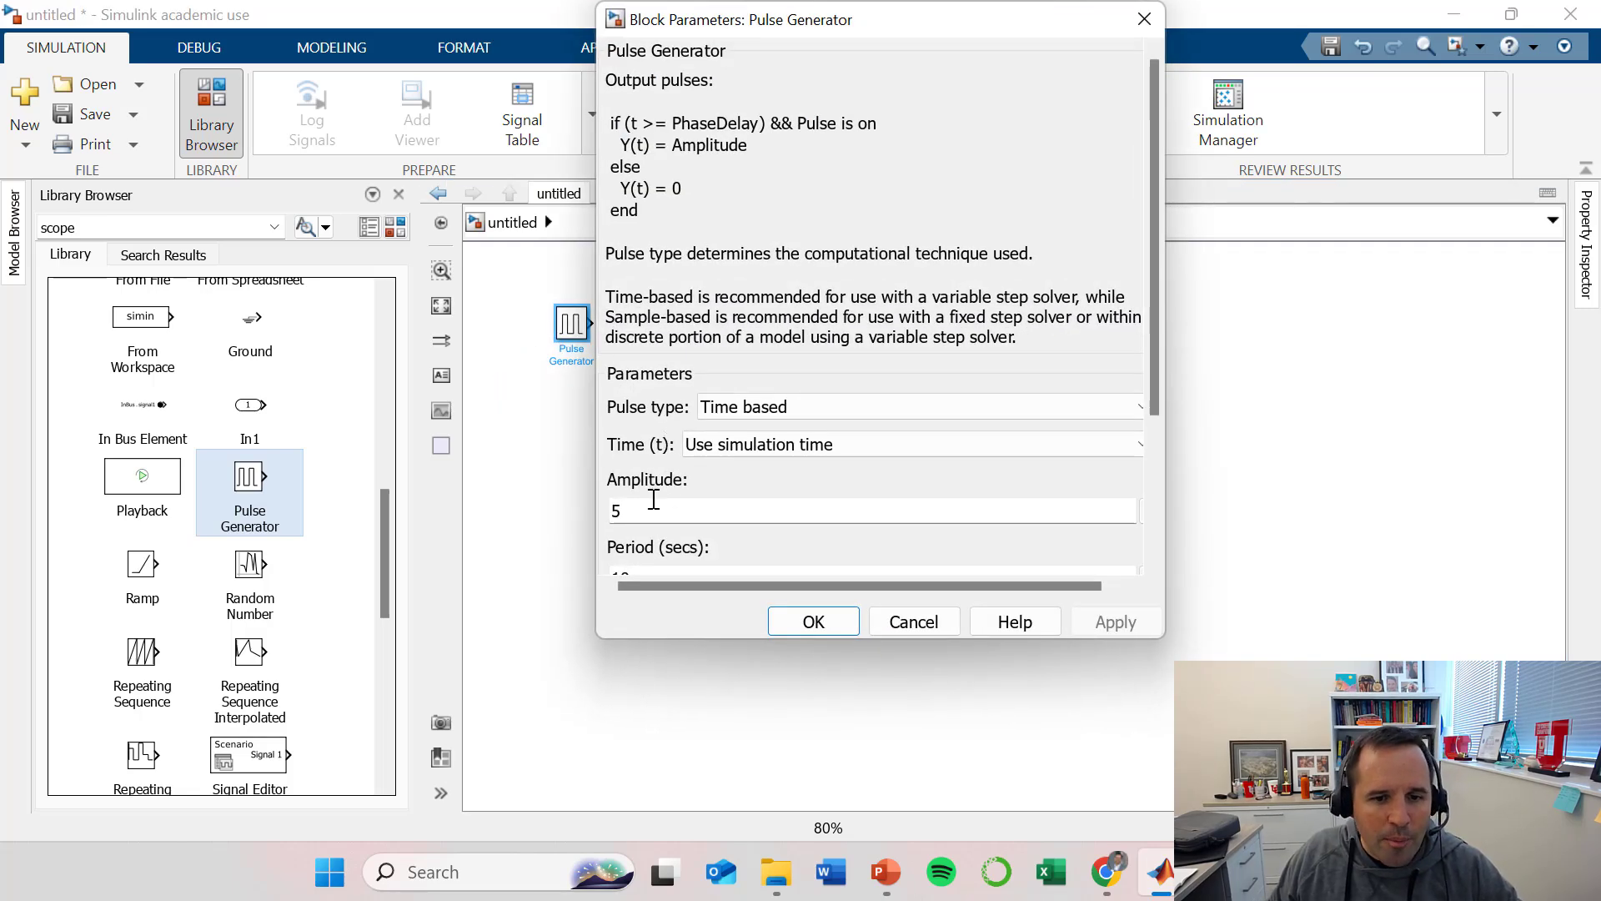
drag(1155, 328, 1154, 427)
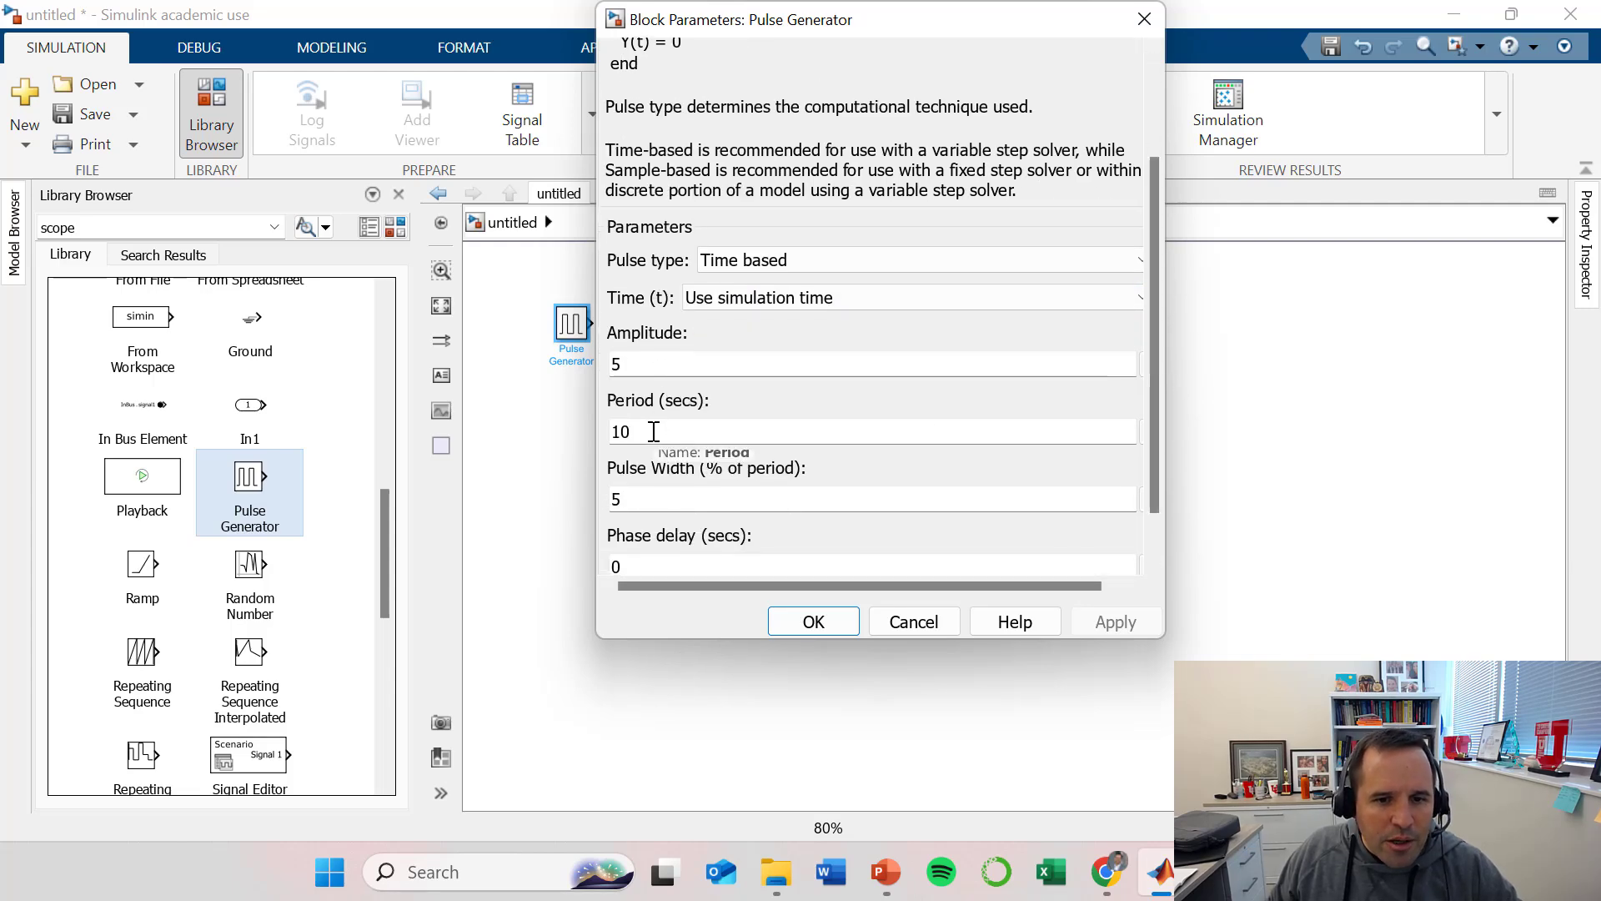
scroll(1147, 451, down, 2)
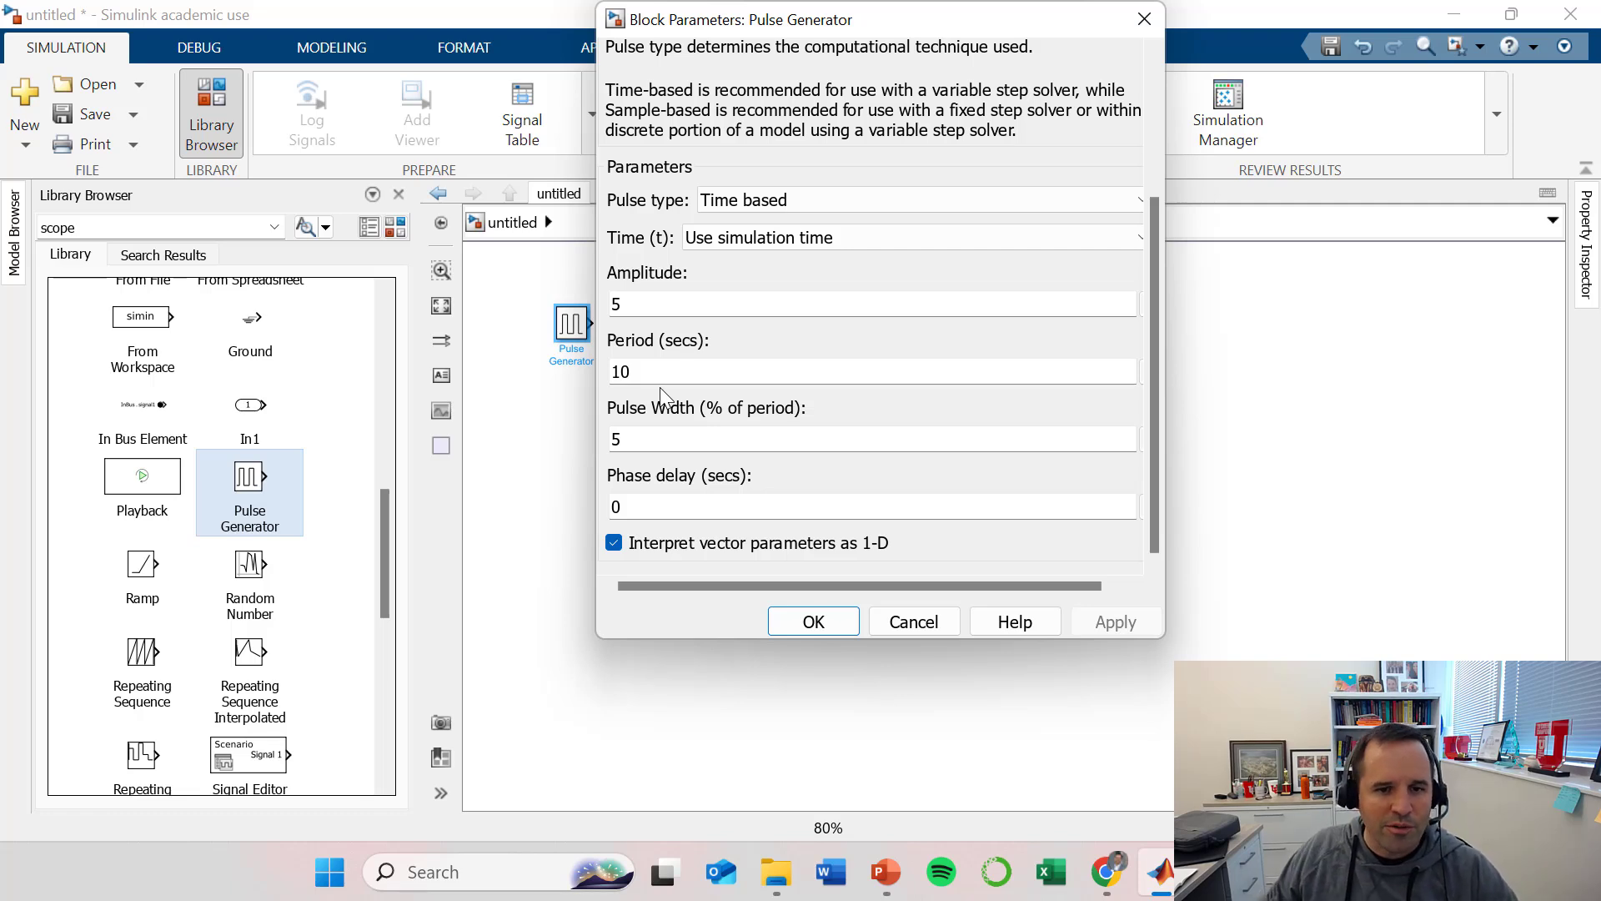
double_click(636, 439)
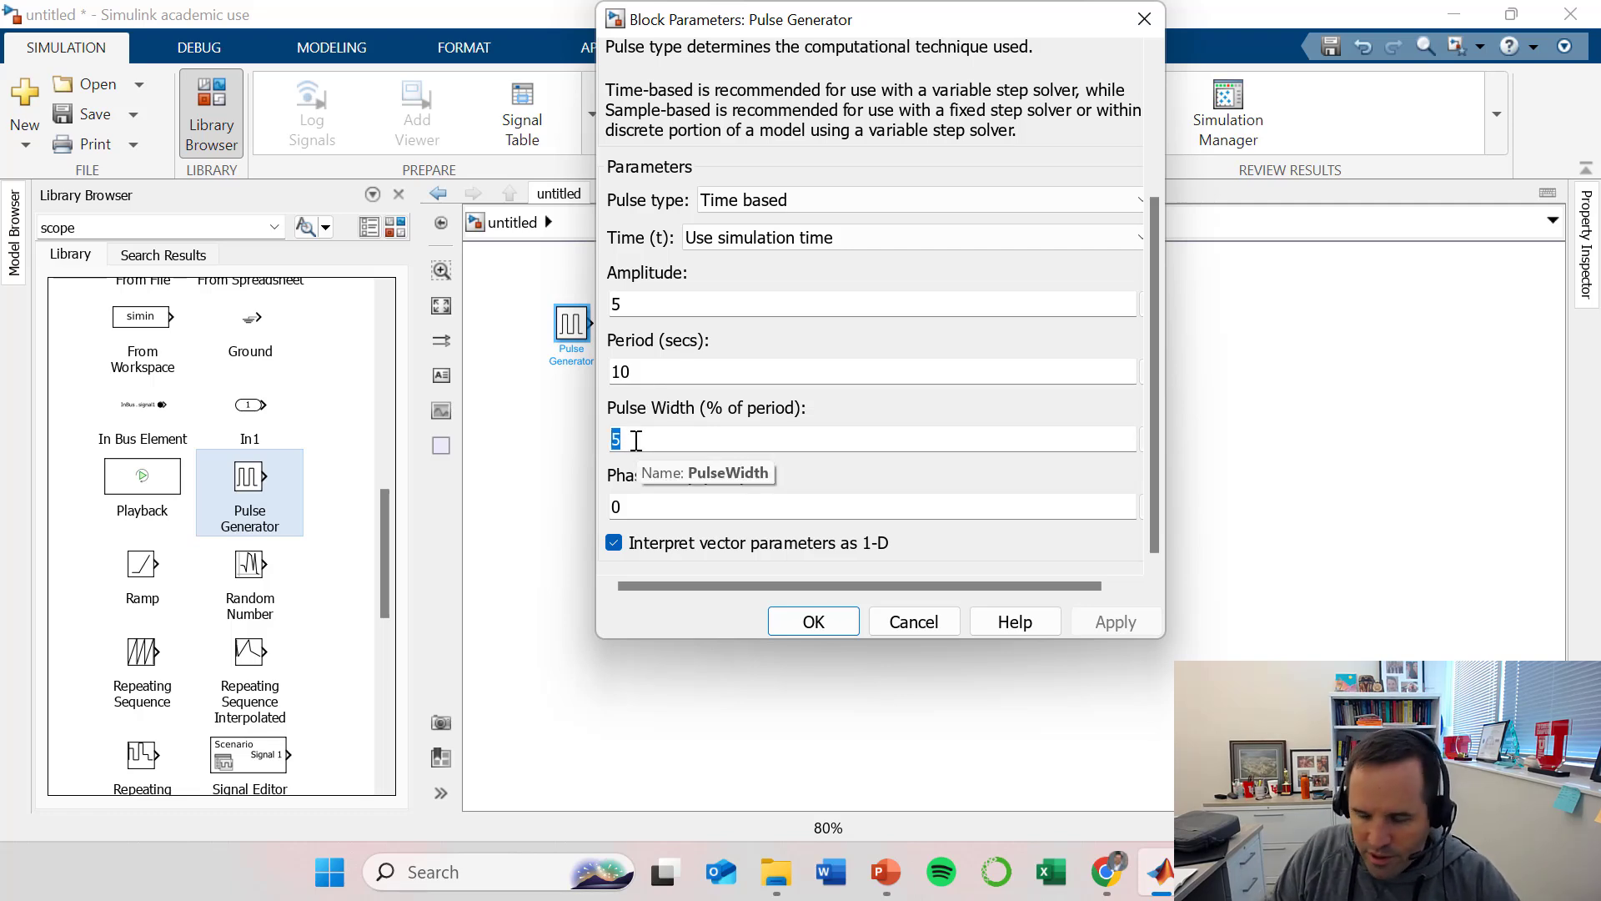
text(50)
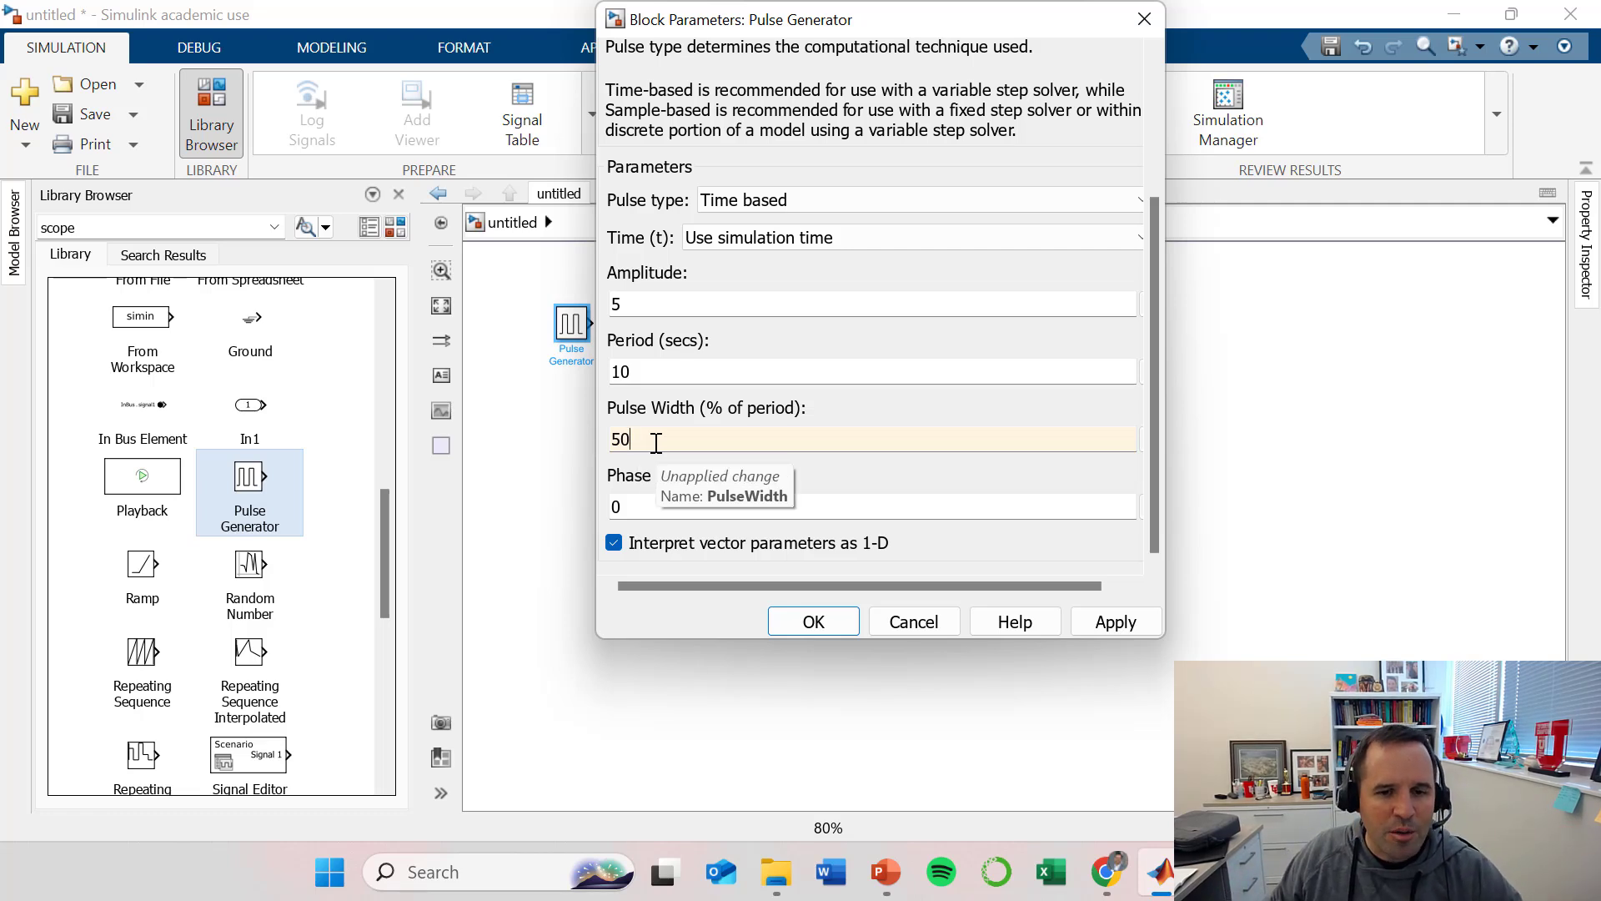
Apply the Pulse Generator settings and delete the Qin constant block.
click(812, 623)
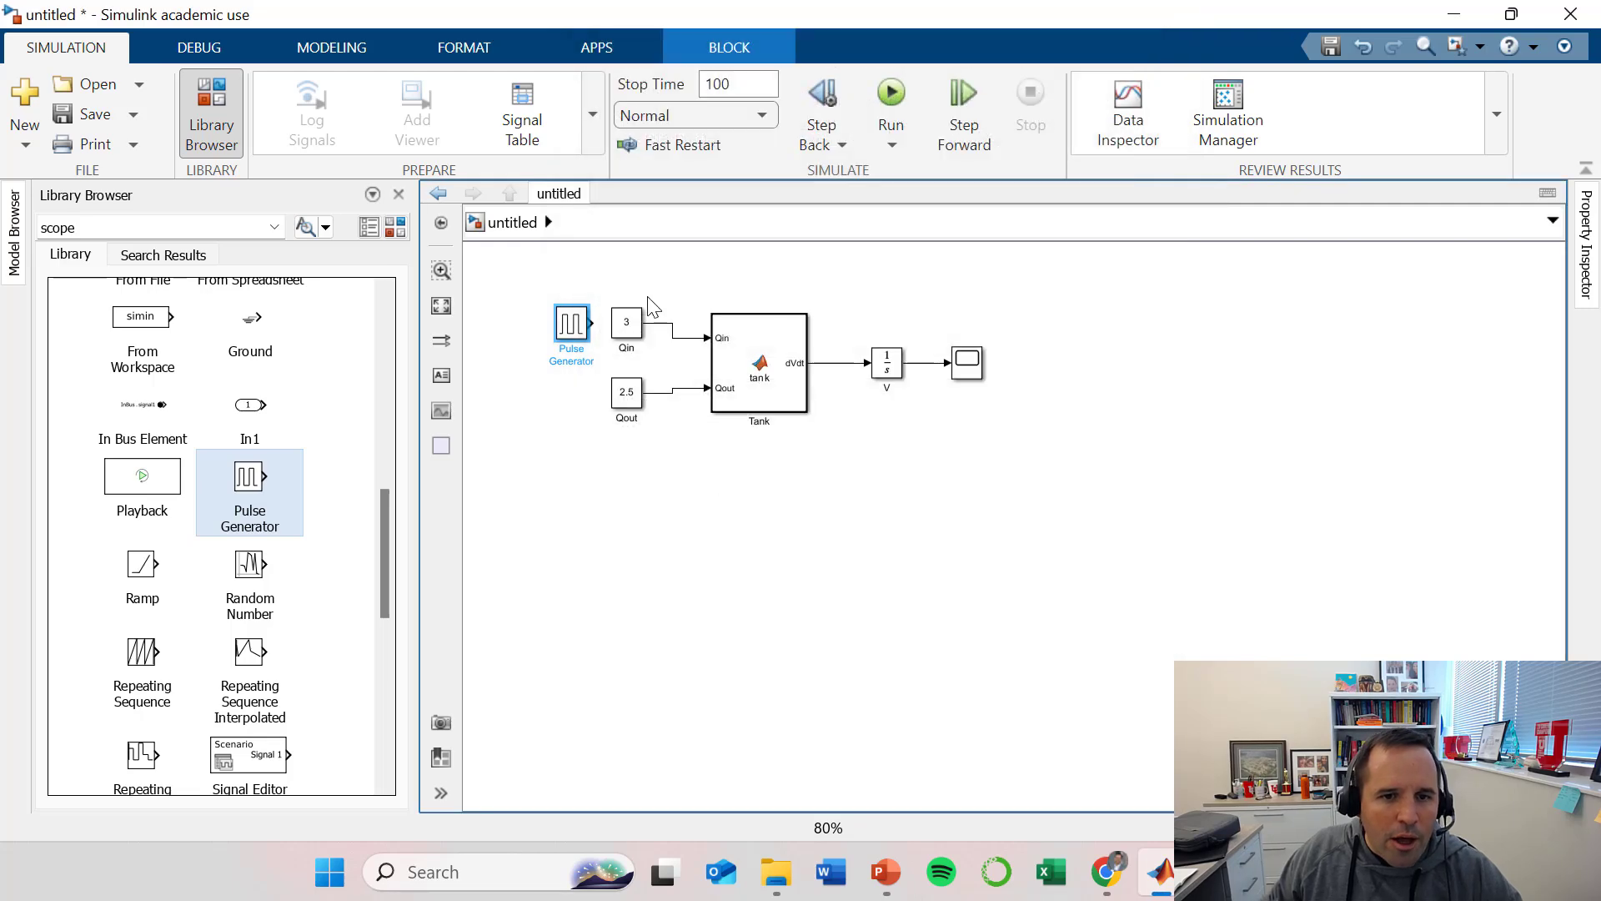
click(632, 335)
key(Delete)
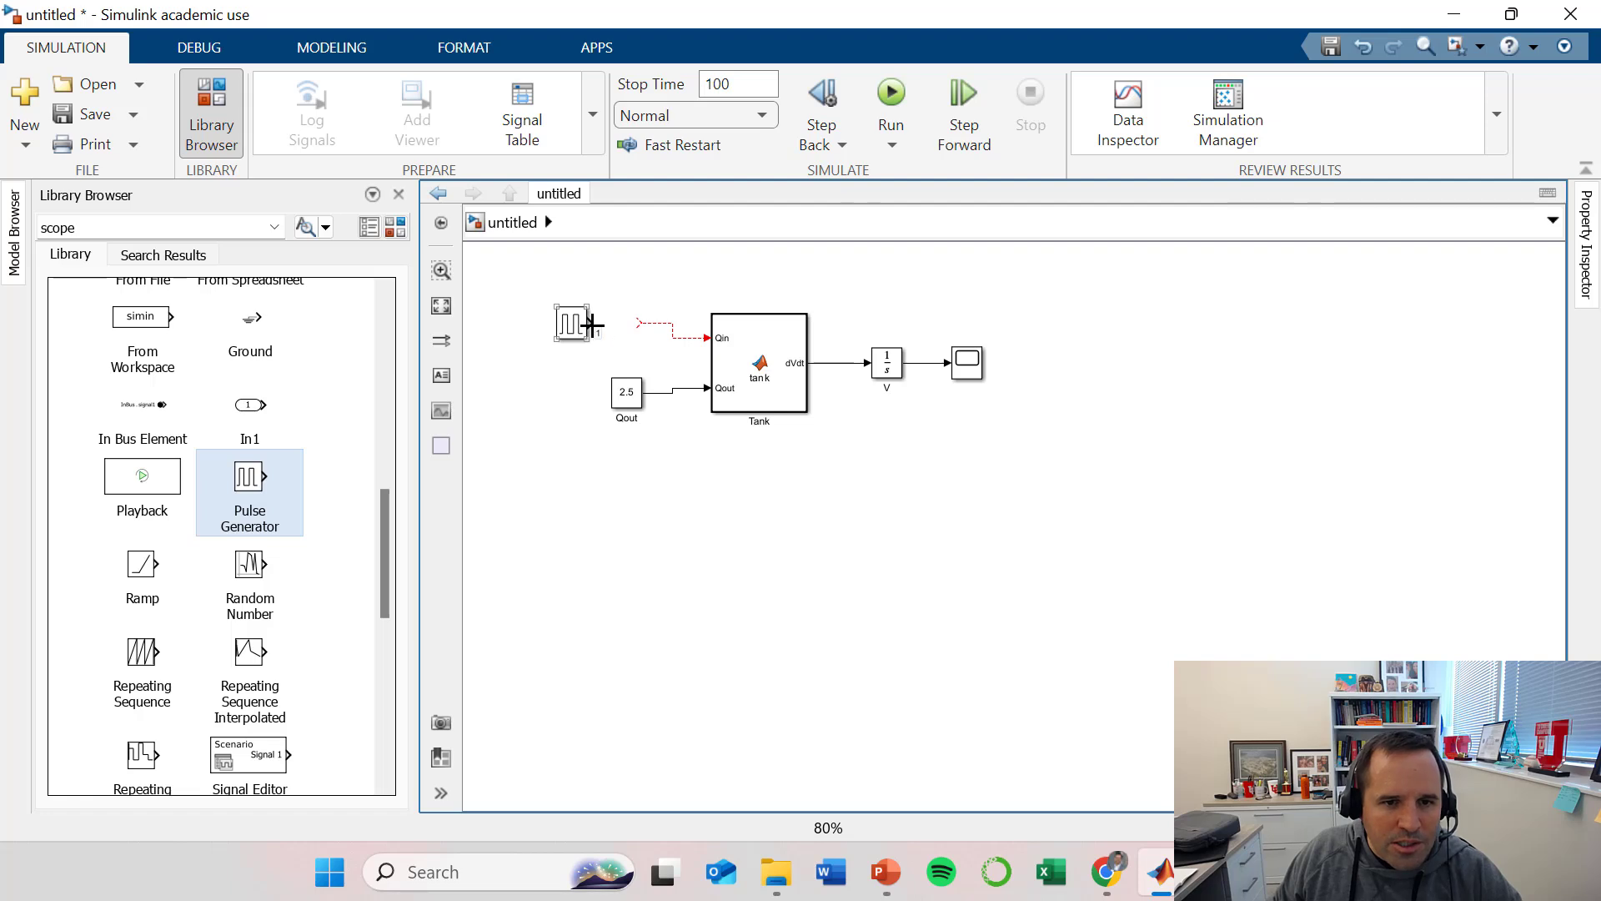
Connect the Pulse Generator output to Tank's Qin input and rerun the simulation.
mouse_move(592, 323)
mouse_down()
mouse_move(640, 329)
mouse_move(597, 326)
mouse_move(611, 326)
mouse_up()
click(623, 326)
key(Delete)
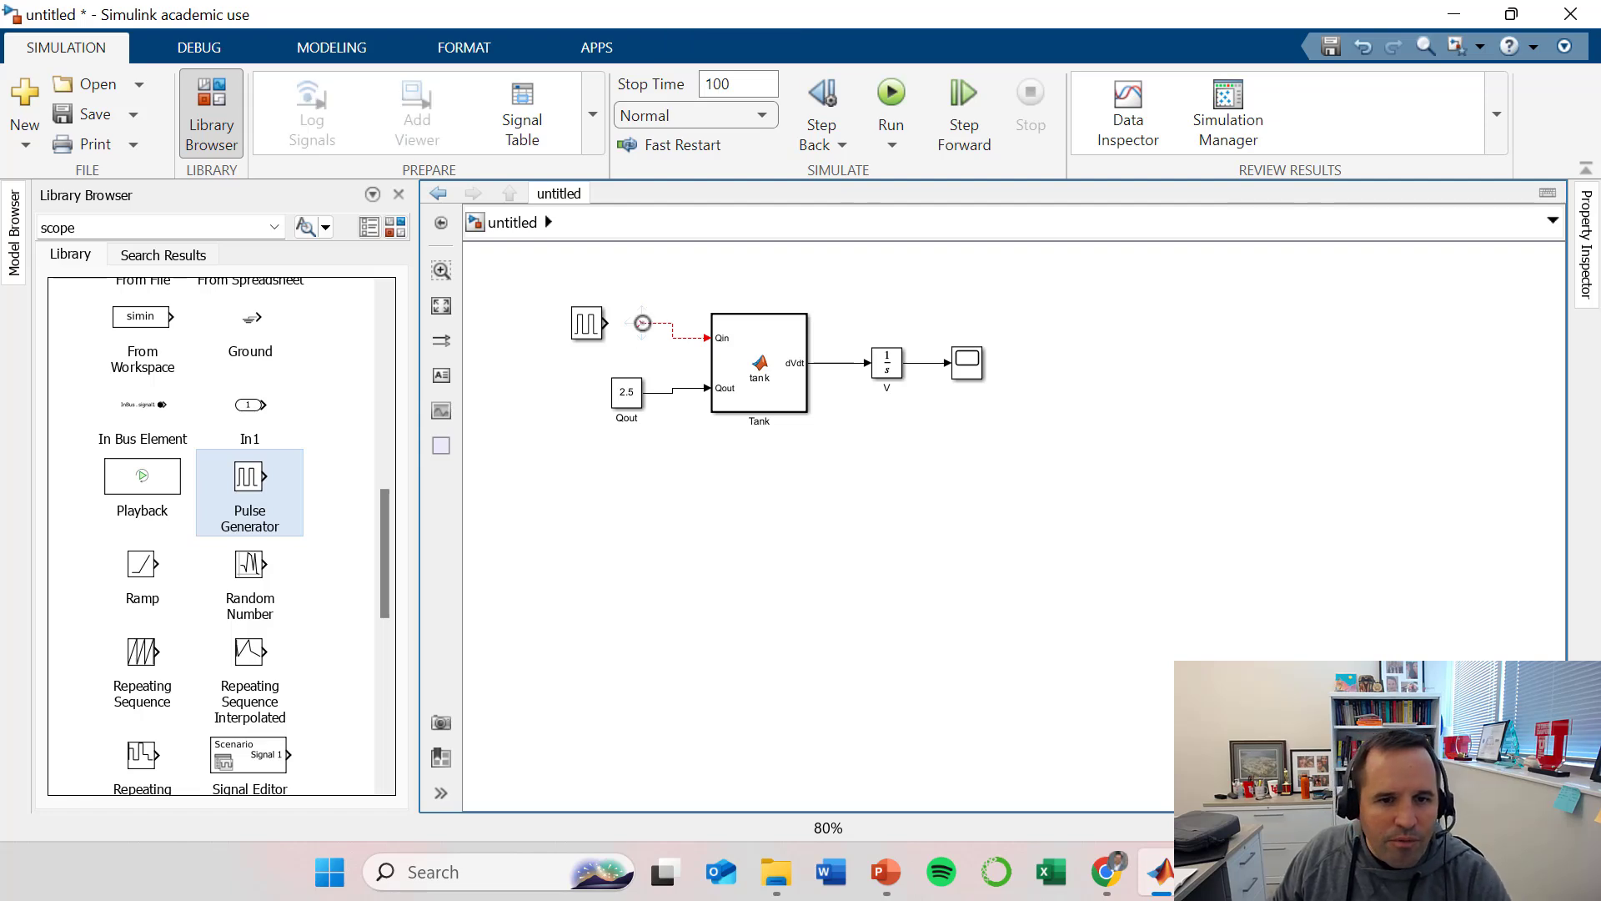
drag(643, 324, 609, 323)
click(564, 398)
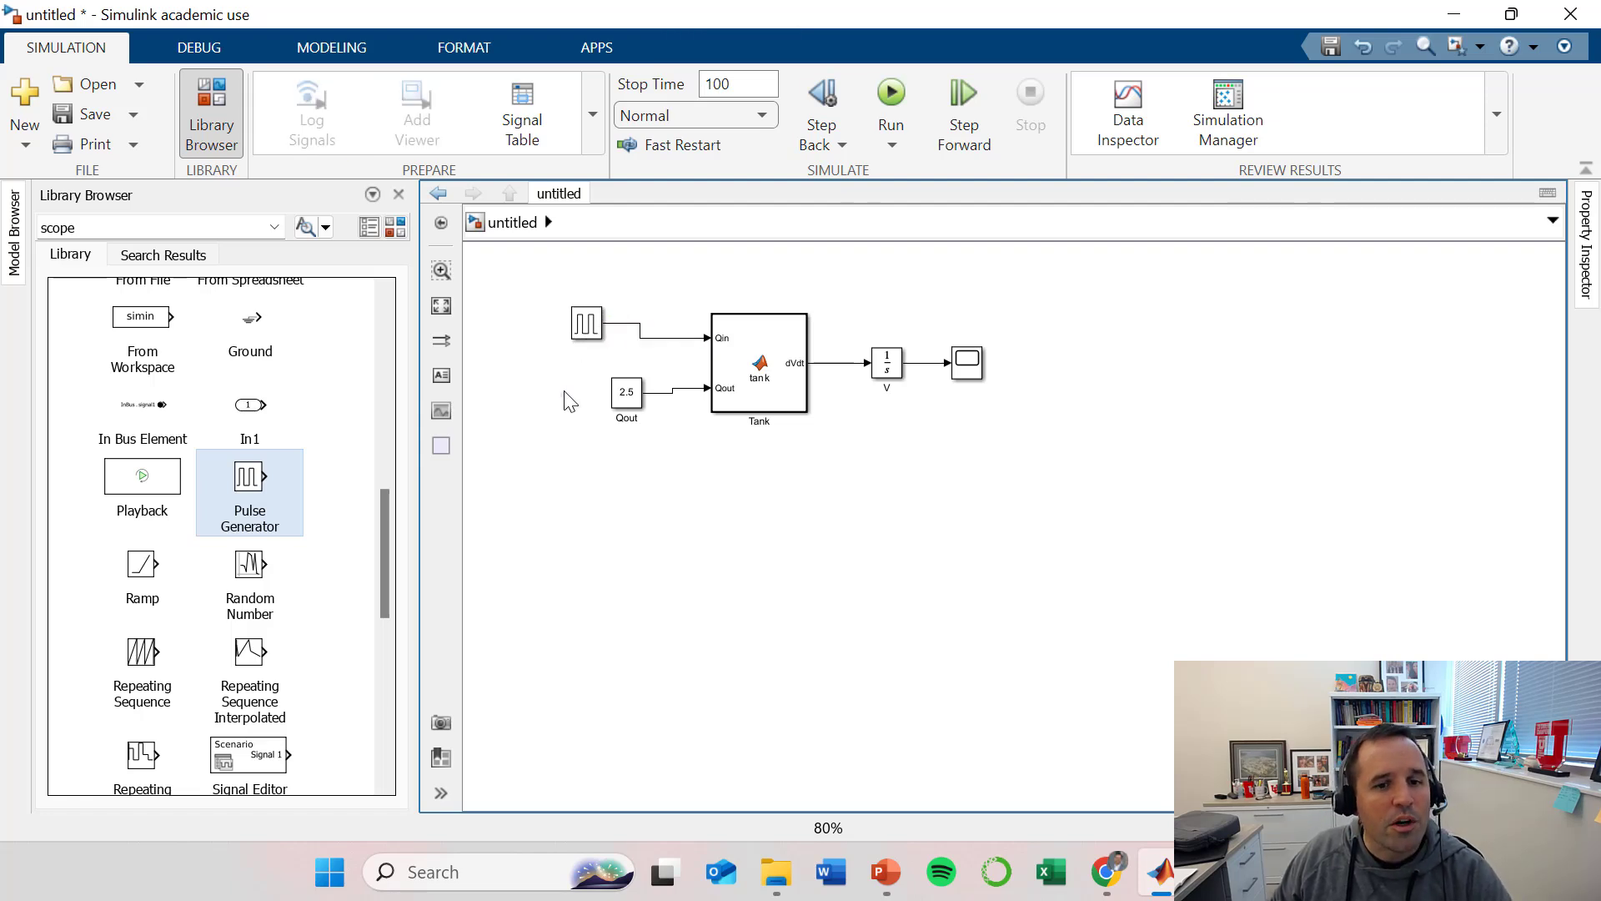
click(891, 96)
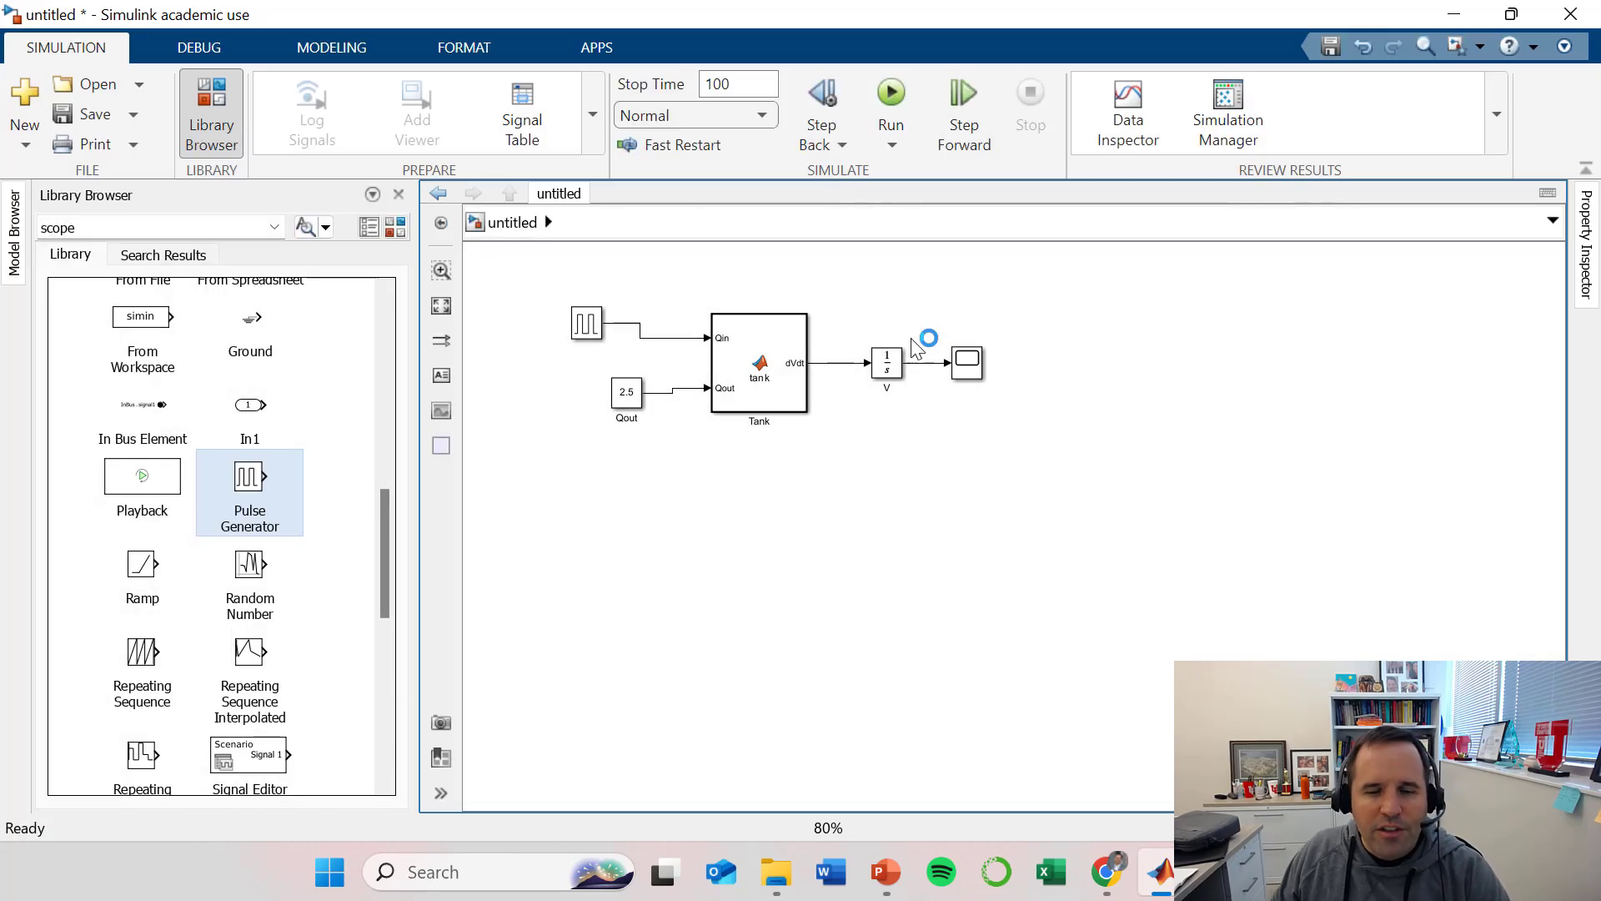
Open the Scope to view V zigzagging between 10 and about 22.5 over 100 seconds.
double_click(968, 365)
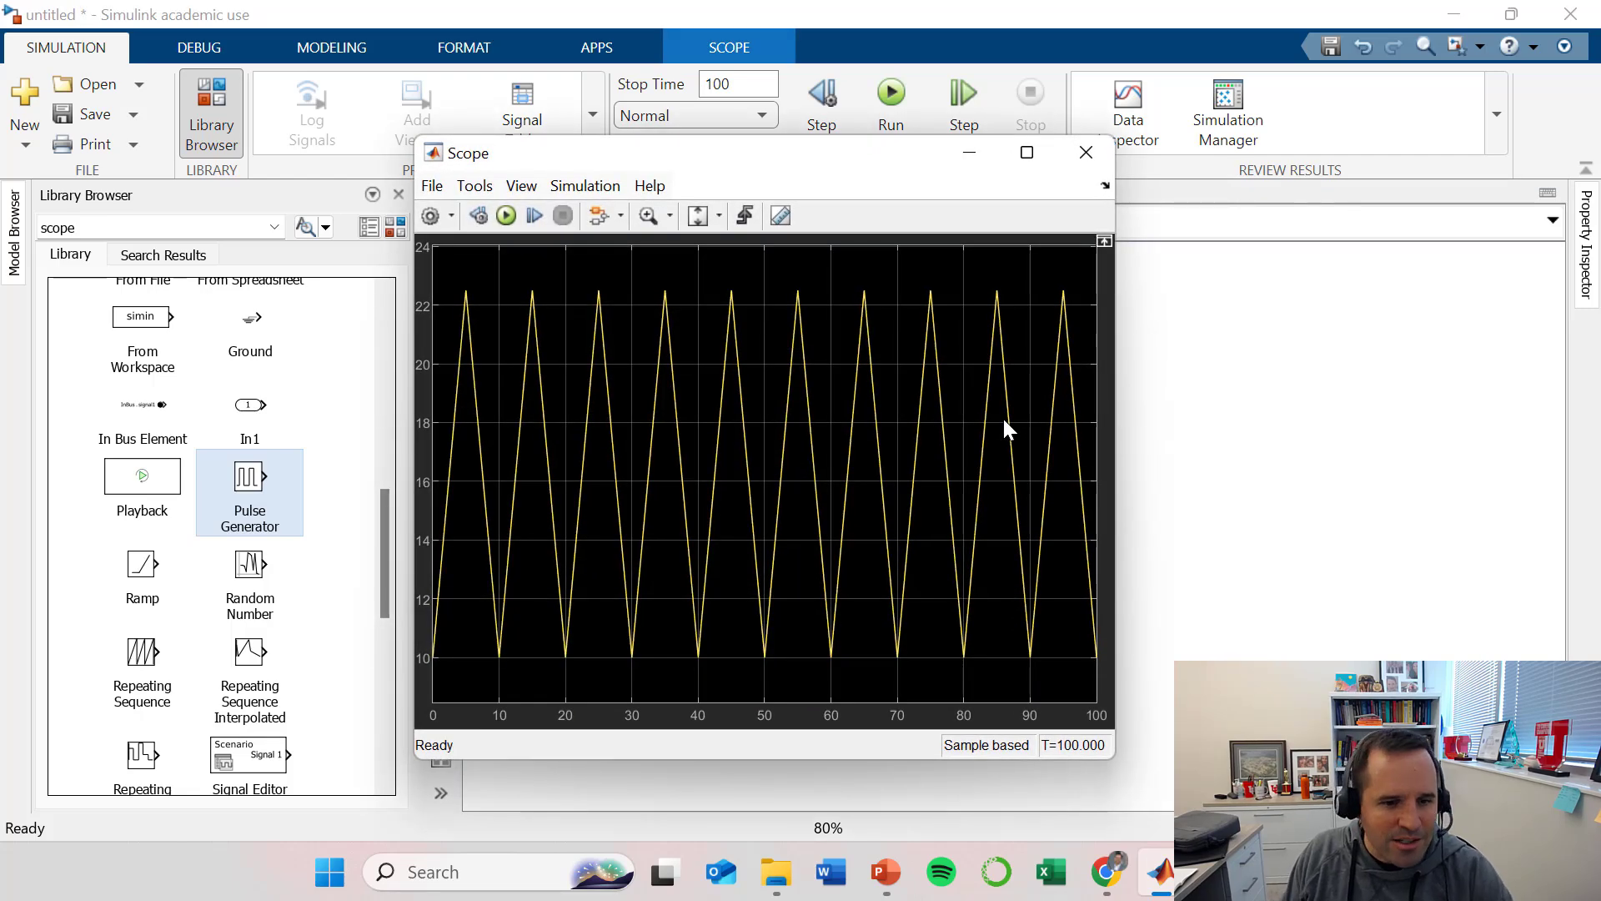